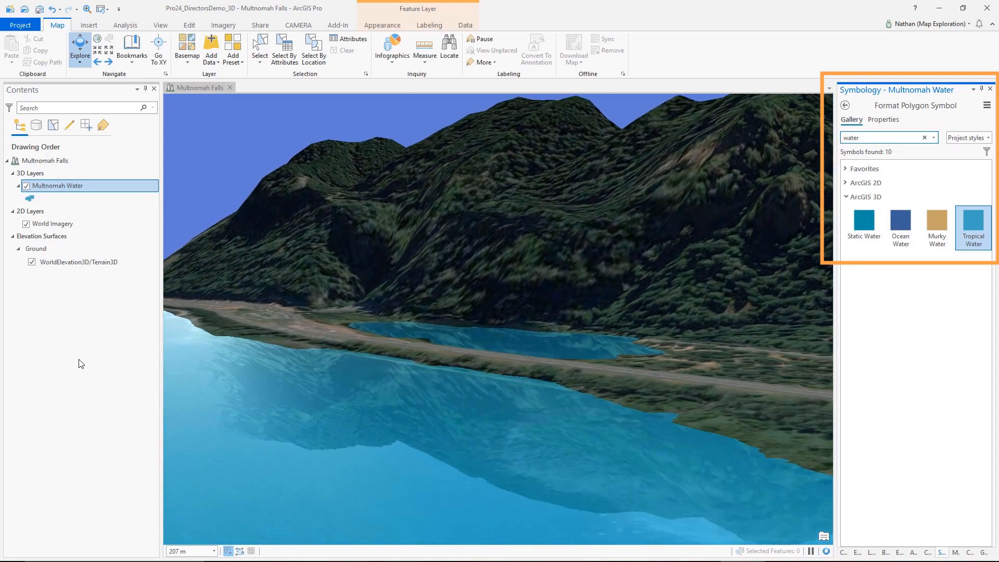
Review the Tropical Water animated fill types, then orbit and pan the downtown 3D city scene
{"action": "left_click", "coordinate": [883, 119]}
{"action": "left_click", "coordinate": [930, 163]}
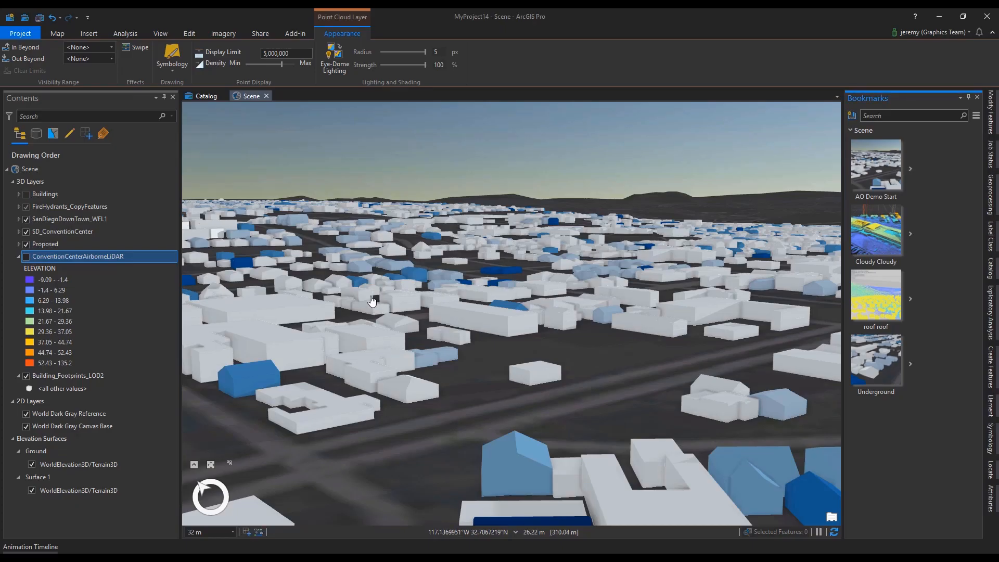
{"action": "left_click_drag", "start_coordinate": [370, 296], "coordinate": [489, 307]}
{"action": "left_click_drag", "start_coordinate": [562, 308], "coordinate": [586, 327]}
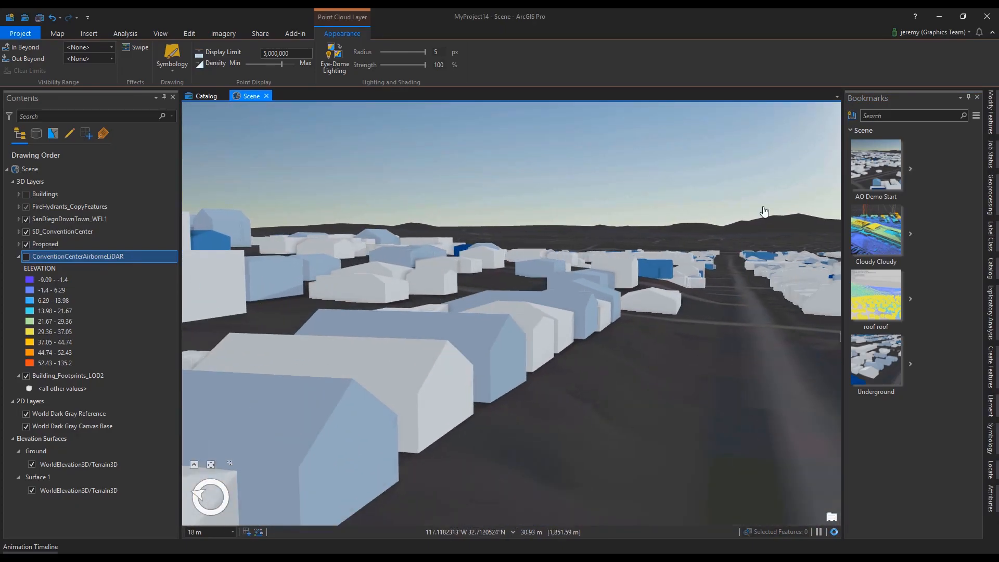
Visit the Underground bookmark, fly down and spin the view, then jump to Cloudy Cloudy
{"action": "left_click", "coordinate": [859, 340]}
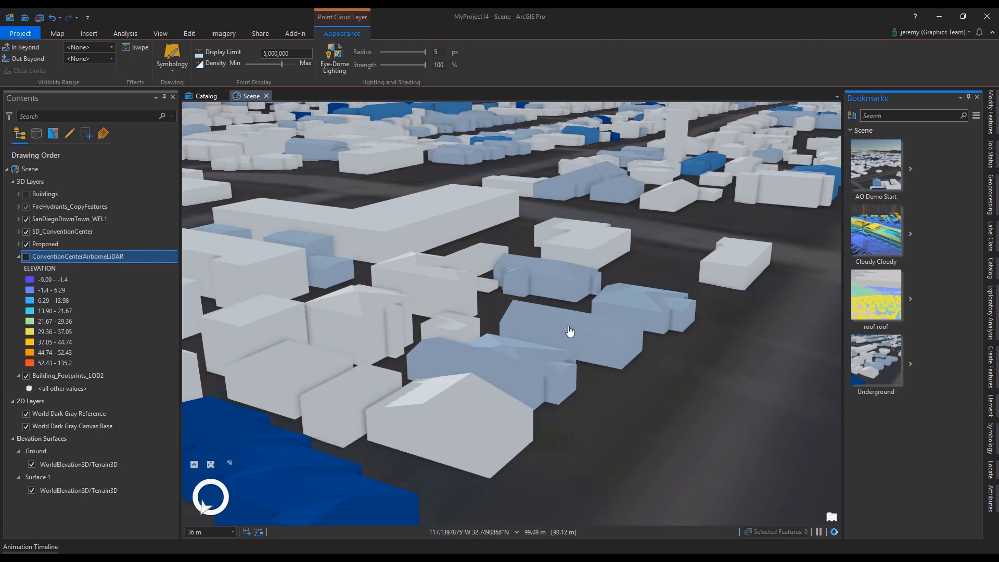
{"action": "left_click_drag", "start_coordinate": [570, 331], "coordinate": [574, 269]}
{"action": "key", "text": "a"}
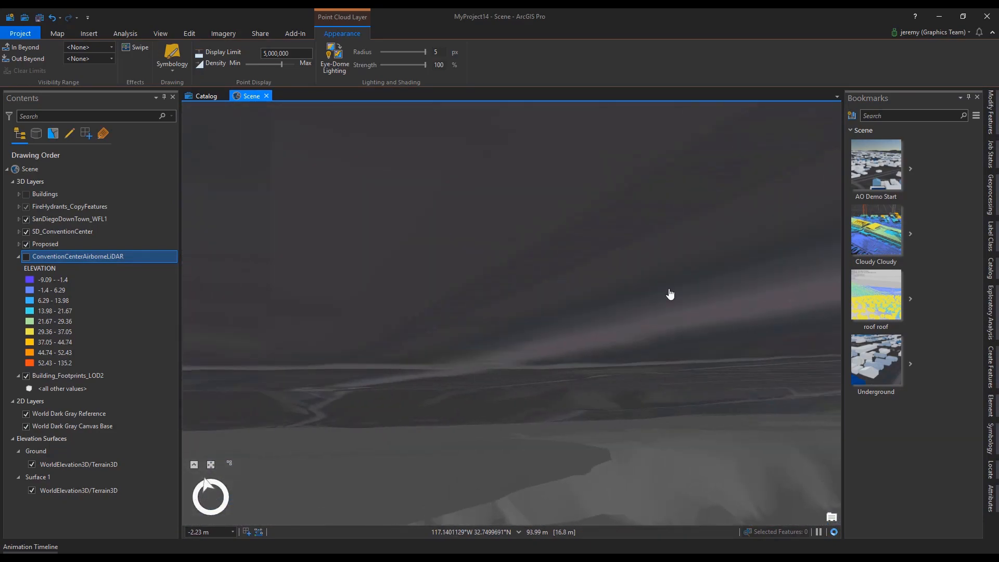
{"action": "left_click", "coordinate": [876, 233]}
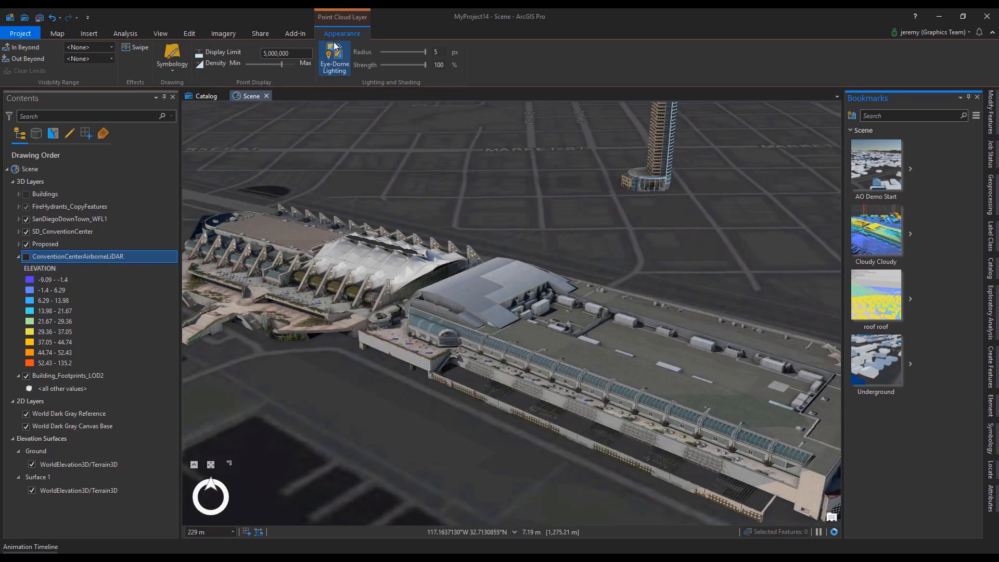
{"action": "left_click", "coordinate": [65, 231]}
Disable lighting on SD_ConventionCenter and orbit around the building to compare
{"action": "left_click", "coordinate": [346, 56]}
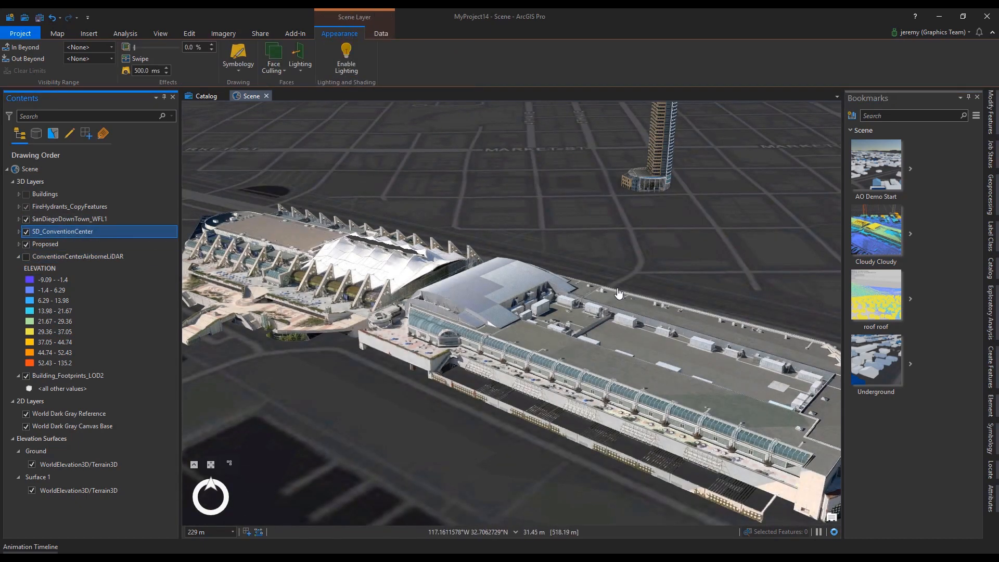
{"action": "left_click_drag", "start_coordinate": [660, 350], "coordinate": [589, 325]}
{"action": "scroll", "coordinate": [638, 341], "scroll_direction": "up", "scroll_amount": 5}
{"action": "left_click_drag", "start_coordinate": [828, 349], "coordinate": [704, 337]}
{"action": "scroll", "coordinate": [703, 338], "scroll_direction": "down", "scroll_amount": 5}
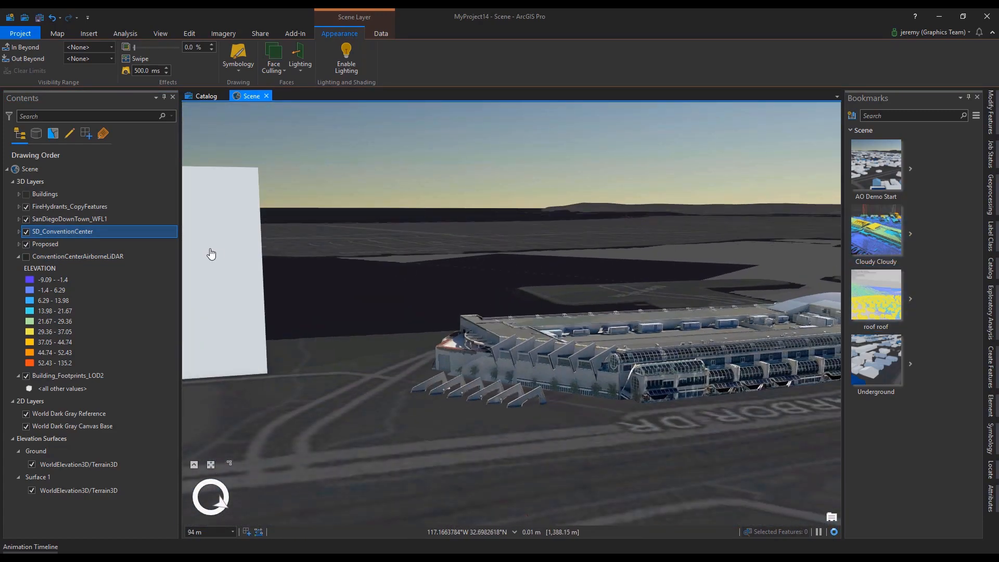
Replace the convention center model with ConventionCenterAirborneLiDAR and view the roof roof bookmark
{"action": "left_click", "coordinate": [26, 231]}
{"action": "left_click", "coordinate": [26, 256]}
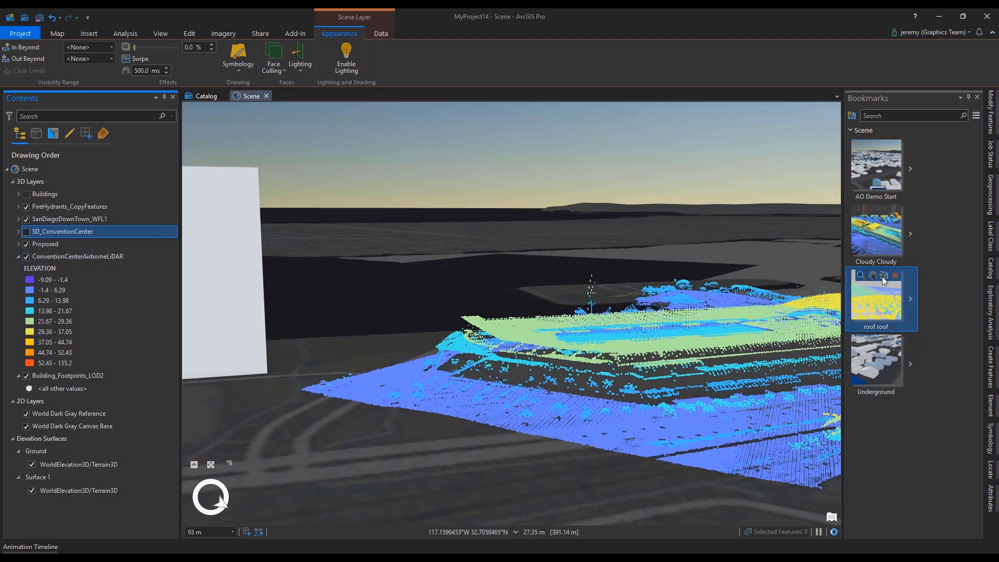
{"action": "left_click", "coordinate": [864, 276]}
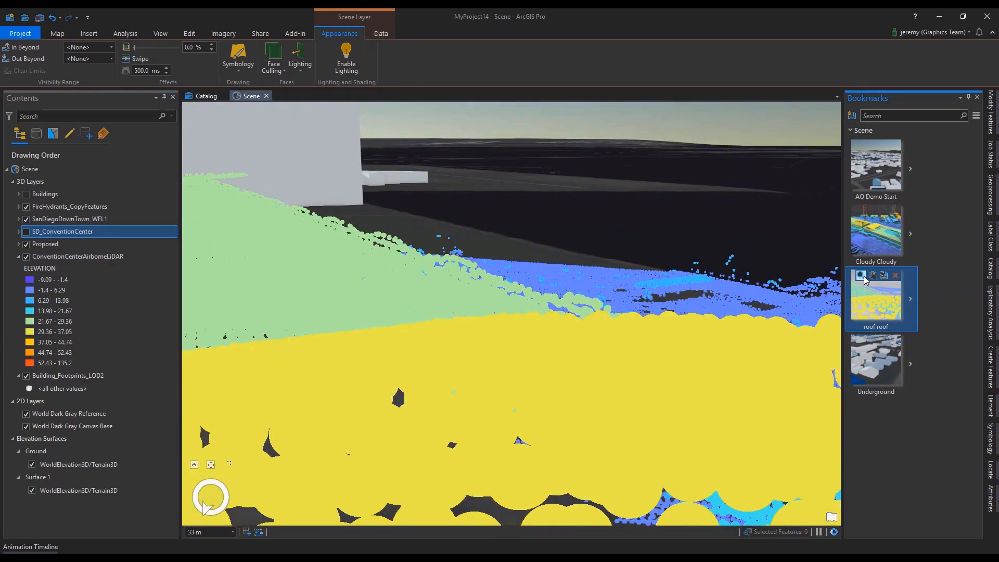
{"action": "left_click_drag", "start_coordinate": [368, 317], "coordinate": [514, 295]}
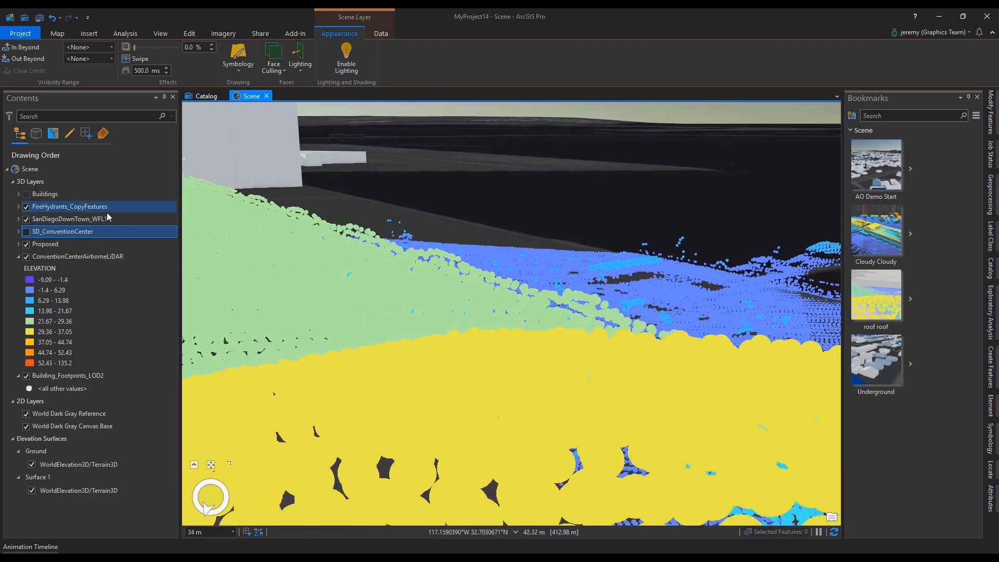
Turn on Eye-Dome Lighting for the LiDAR point cloud and orbit around it
{"action": "left_click", "coordinate": [90, 258]}
{"action": "left_click", "coordinate": [340, 66]}
{"action": "left_click_drag", "start_coordinate": [562, 377], "coordinate": [524, 359]}
{"action": "left_click_drag", "start_coordinate": [491, 409], "coordinate": [849, 412]}
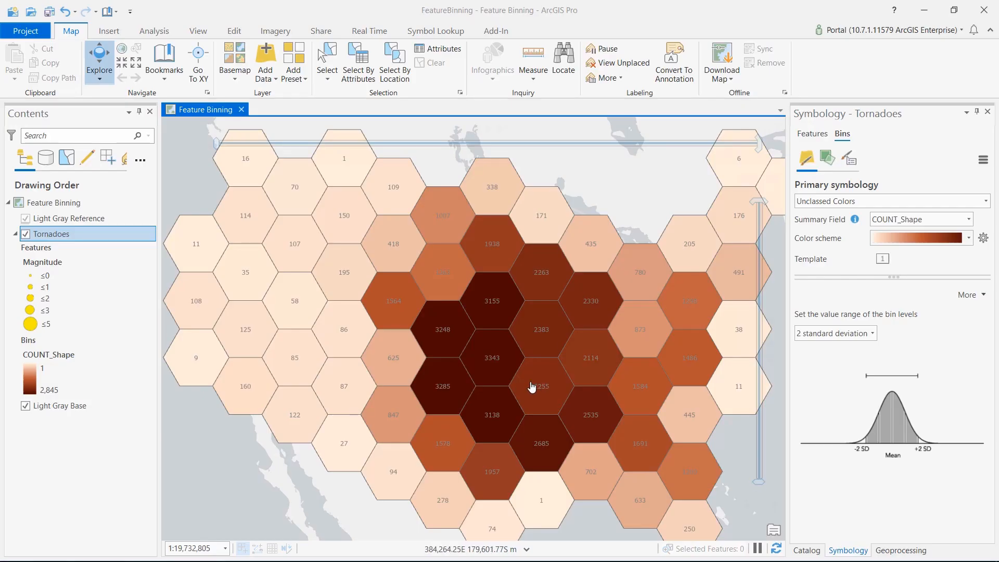
Check the 3343 hexagon's attributes, then decrease the tornado bin size
{"action": "left_click", "coordinate": [487, 367]}
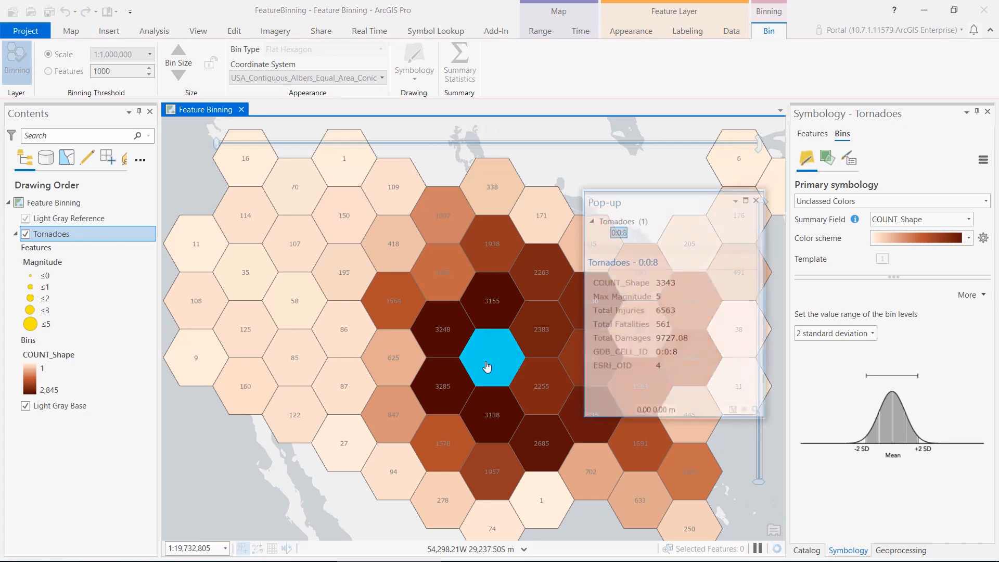
{"action": "left_click", "coordinate": [757, 200]}
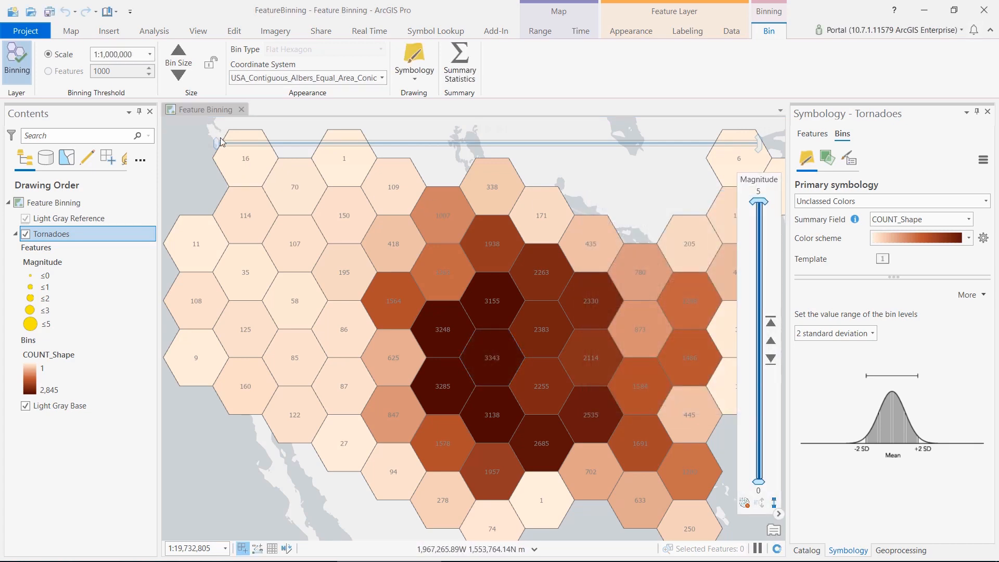
{"action": "left_click", "coordinate": [179, 77]}
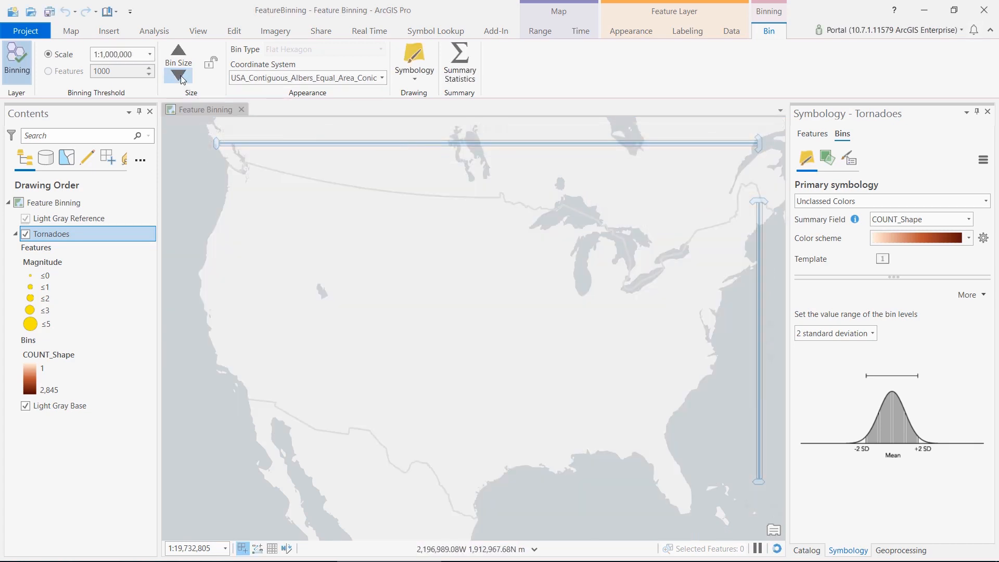
Zoom through the Arkansas, Little Rock and USA bookmarks
{"action": "left_click", "coordinate": [108, 11]}
{"action": "left_click", "coordinate": [224, 72]}
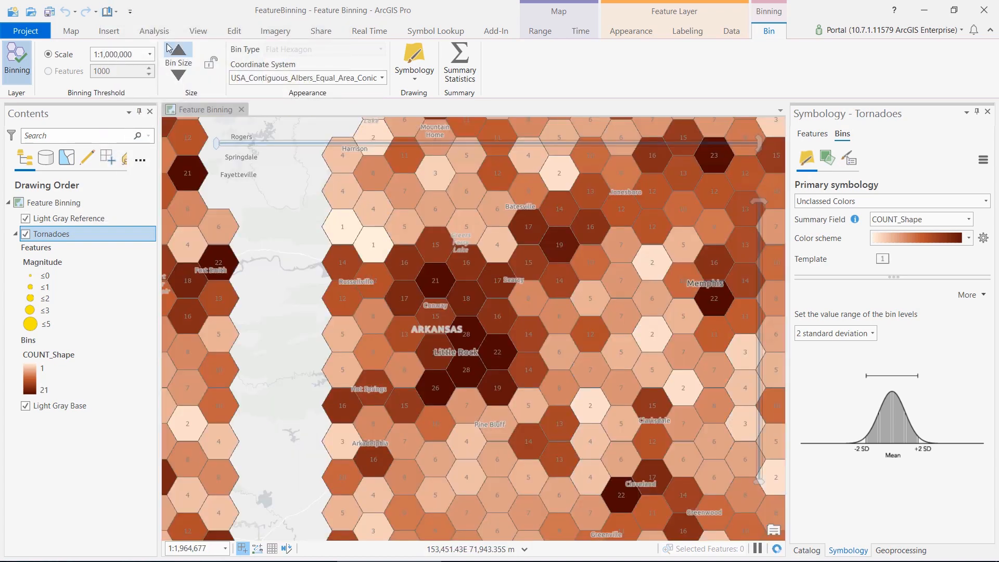
{"action": "left_click", "coordinate": [108, 11]}
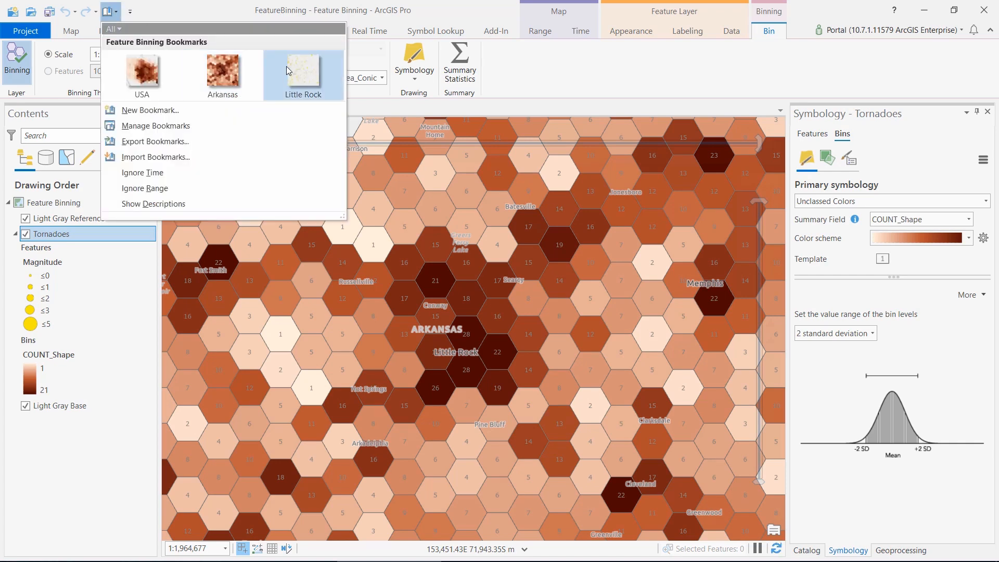
{"action": "left_click", "coordinate": [288, 70]}
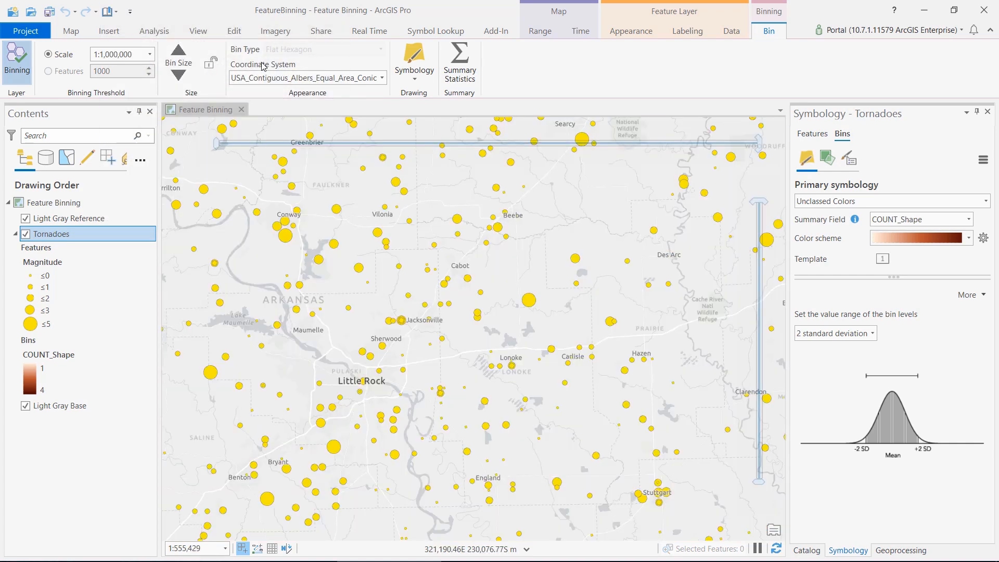
{"action": "left_click", "coordinate": [108, 11]}
{"action": "left_click", "coordinate": [142, 73]}
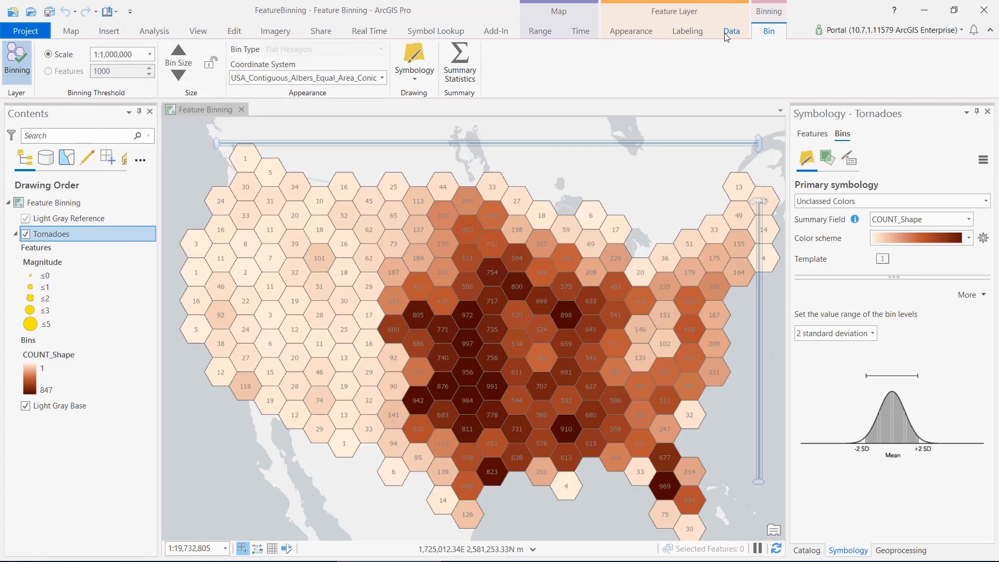
Apply the injuries-or-fatalities definition query and refresh the bin values
{"action": "left_click", "coordinate": [731, 30]}
{"action": "left_click", "coordinate": [94, 48]}
{"action": "left_click", "coordinate": [42, 82]}
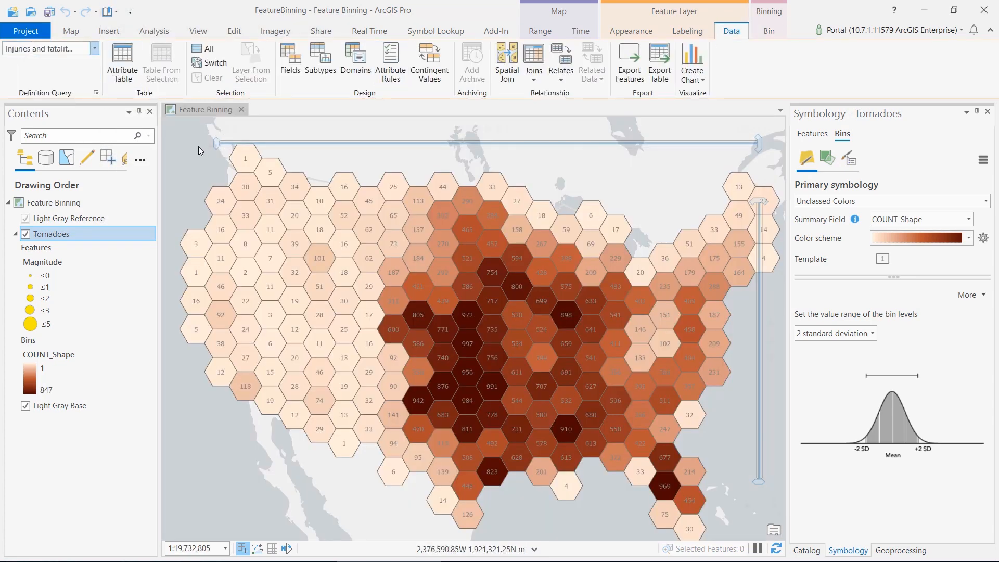
{"action": "left_click", "coordinate": [967, 295]}
{"action": "left_click", "coordinate": [956, 328]}
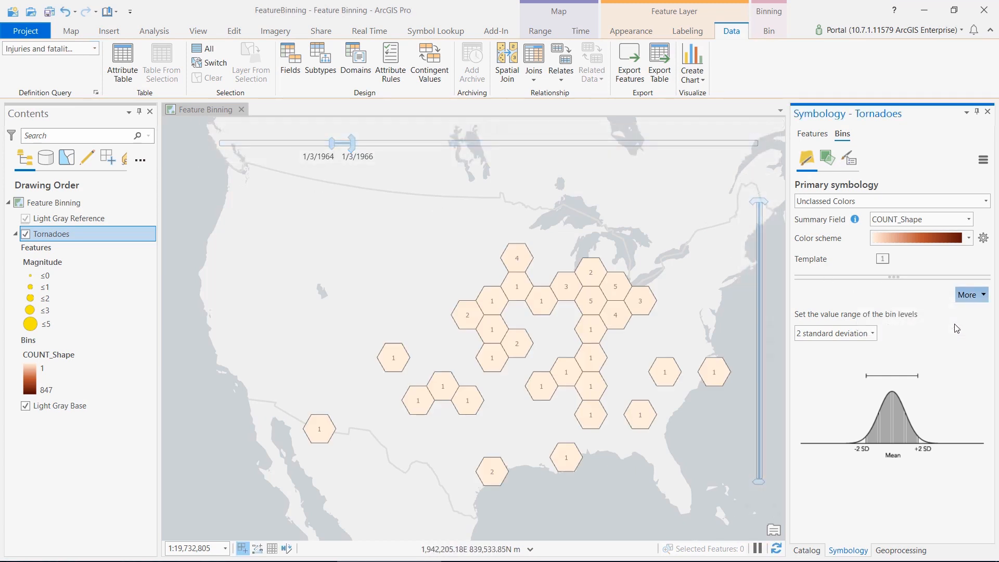
{"action": "left_click", "coordinate": [908, 547]}
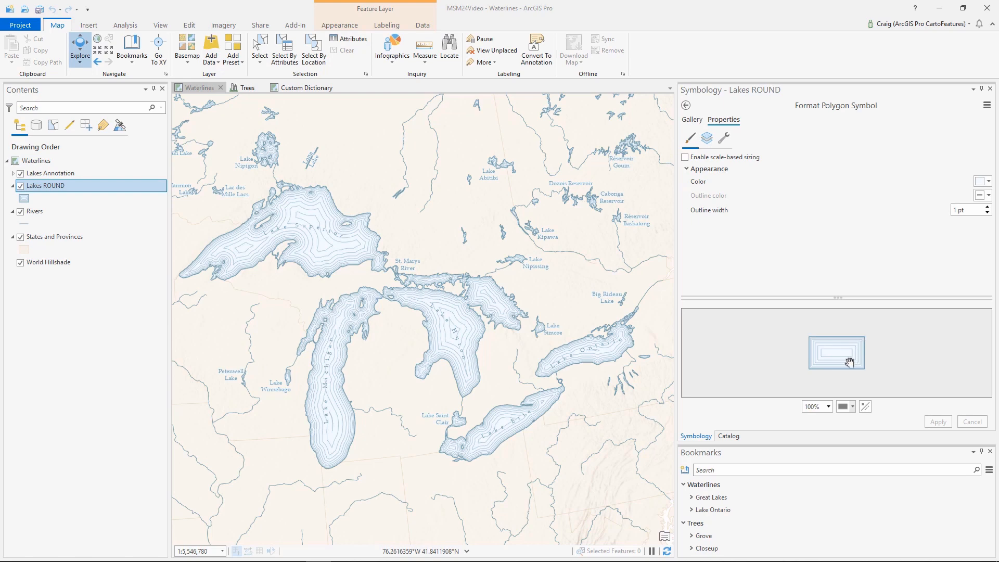
View the Lake Ontario bookmark, then the Trees map's Closeup bookmark, then the Custom Dictionary map
{"action": "left_click", "coordinate": [960, 510]}
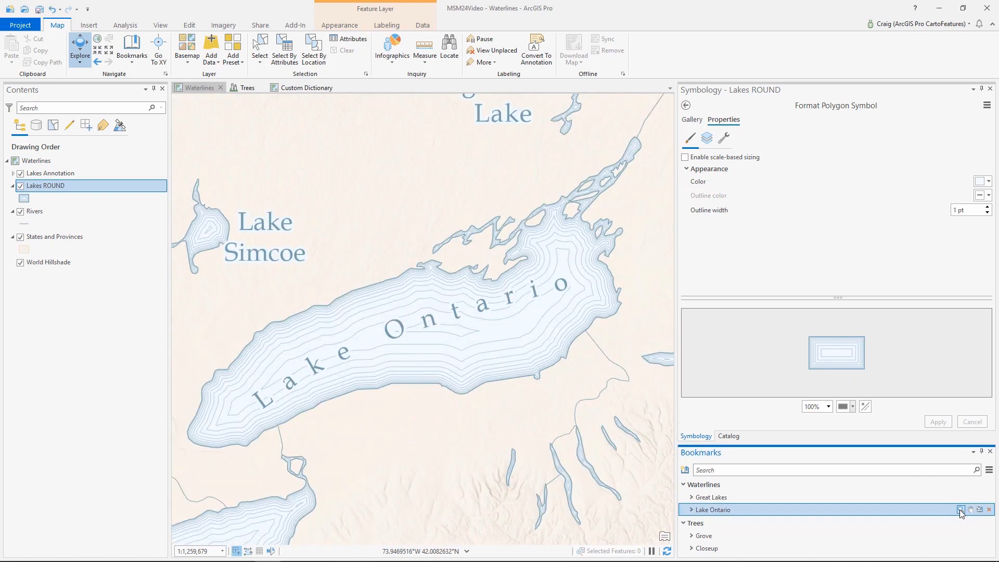
{"action": "left_click", "coordinate": [244, 89]}
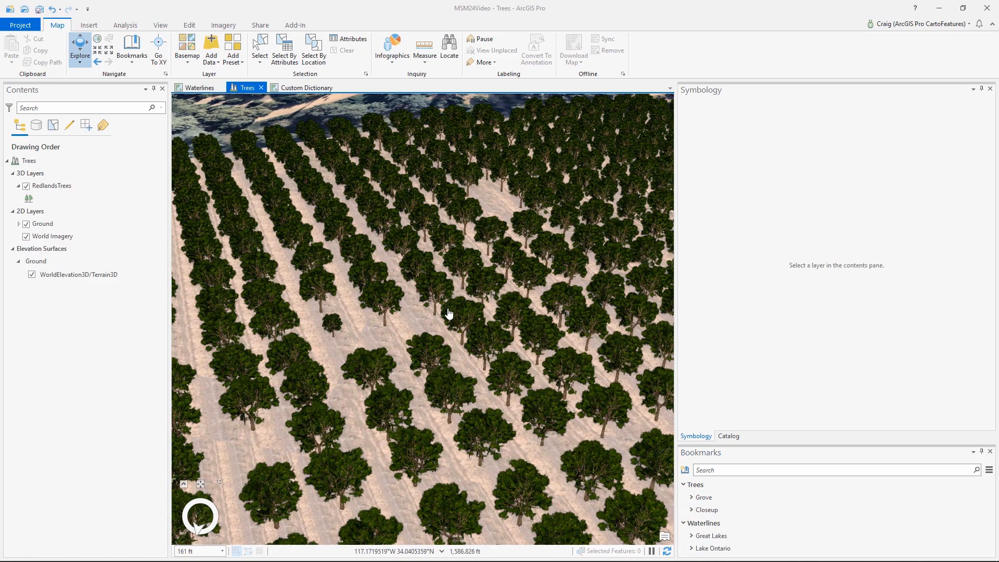
{"action": "left_click", "coordinate": [960, 510]}
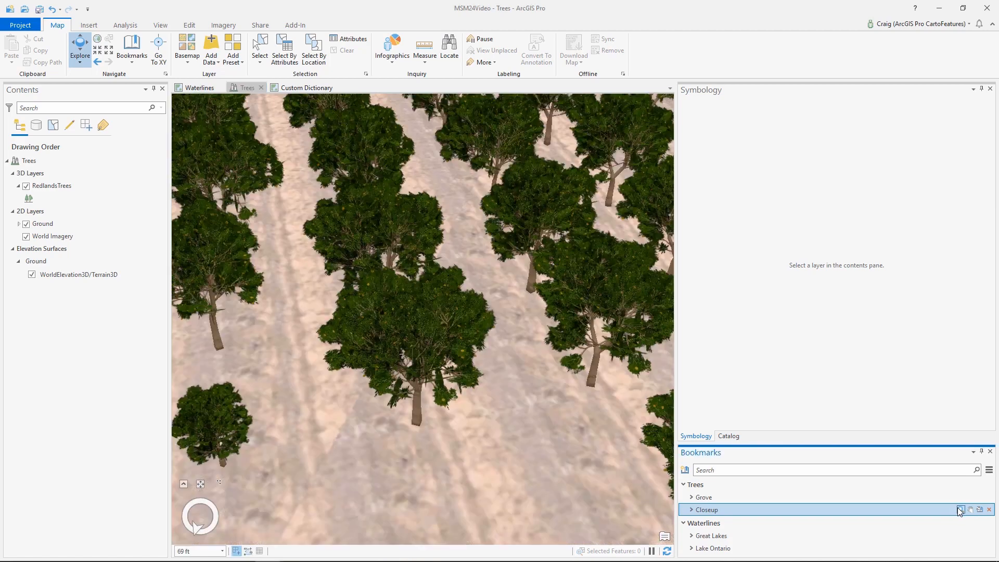
{"action": "left_click", "coordinate": [308, 89]}
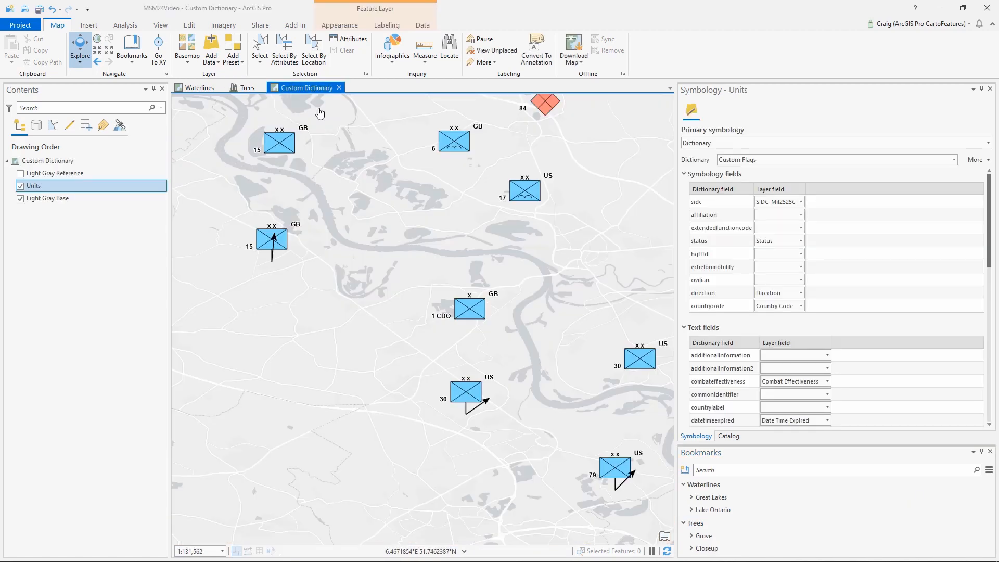
Set the Units dictionary's country configuration value to FLAG
{"action": "left_click", "coordinate": [982, 162]}
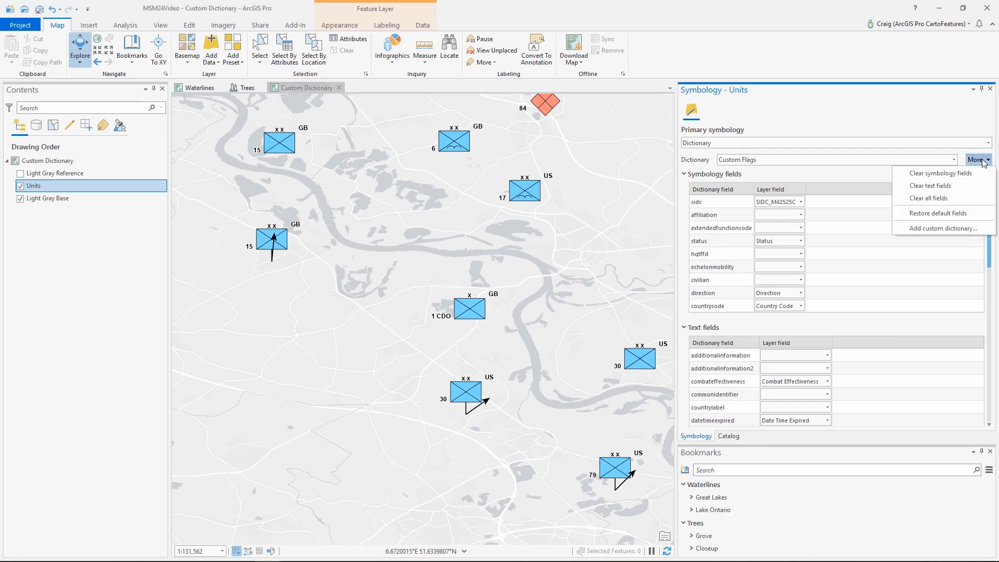
{"action": "left_click", "coordinate": [872, 116]}
{"action": "left_click_drag", "start_coordinate": [992, 239], "coordinate": [990, 392]}
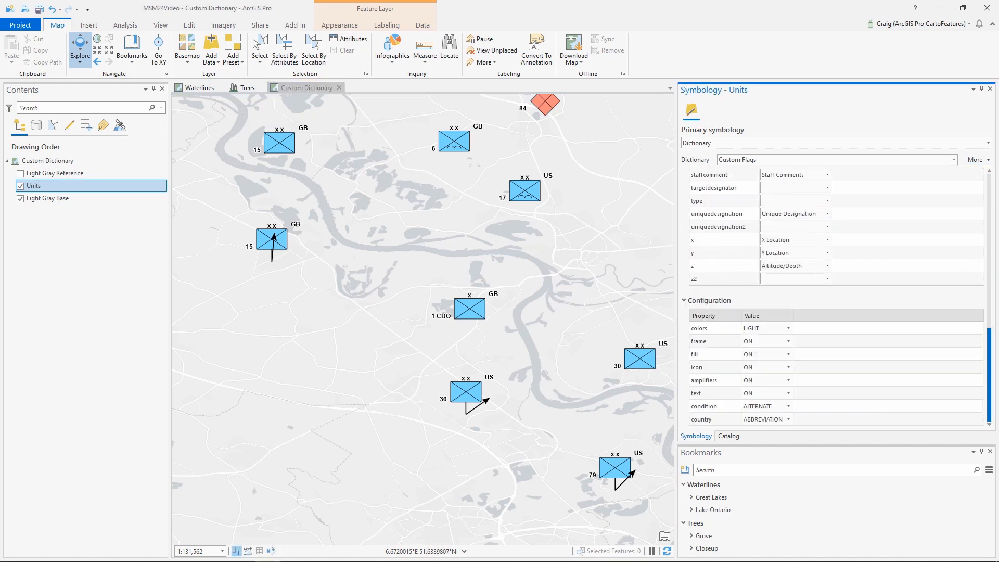
{"action": "left_click", "coordinate": [789, 420]}
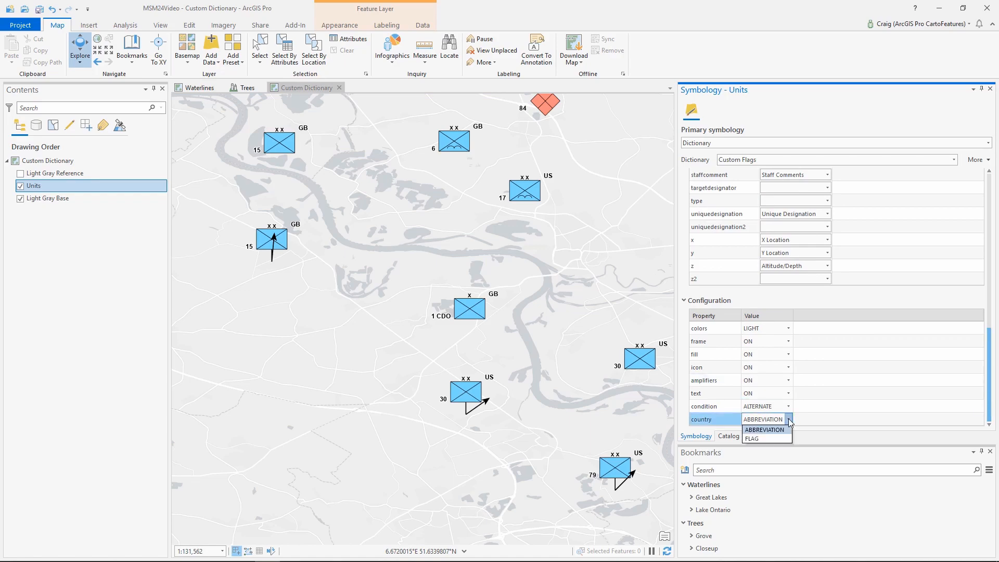
{"action": "left_click", "coordinate": [781, 439]}
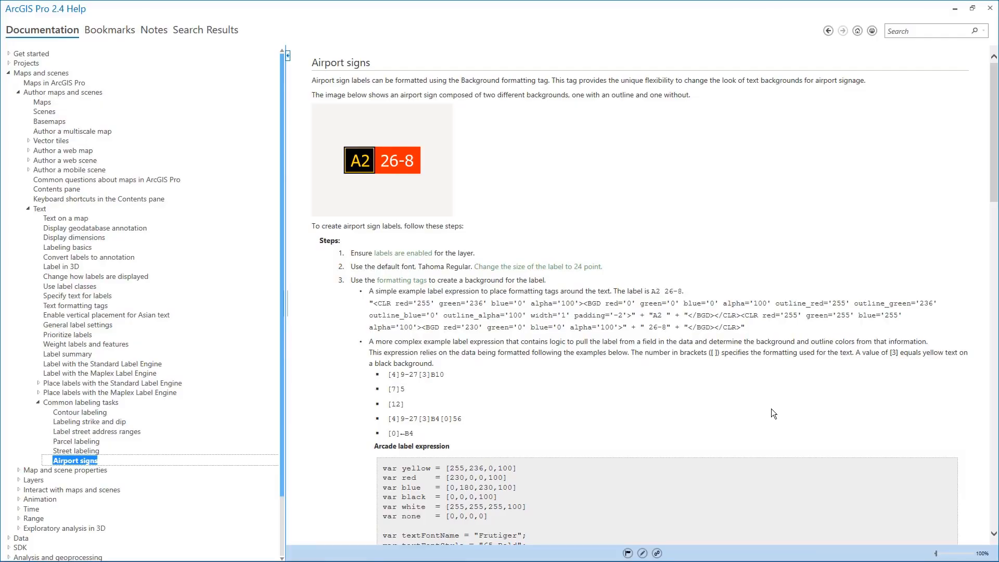
Scroll the Airport signs help page down to the Background callout margins step
{"action": "scroll", "coordinate": [772, 409], "scroll_direction": "down", "scroll_amount": 6}
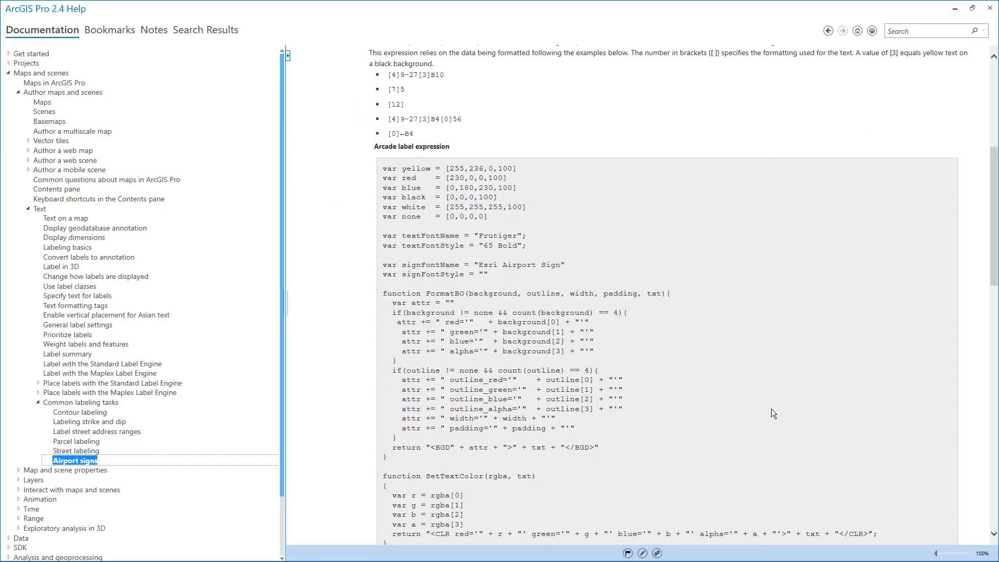
{"action": "scroll", "coordinate": [771, 408], "scroll_direction": "down", "scroll_amount": 15}
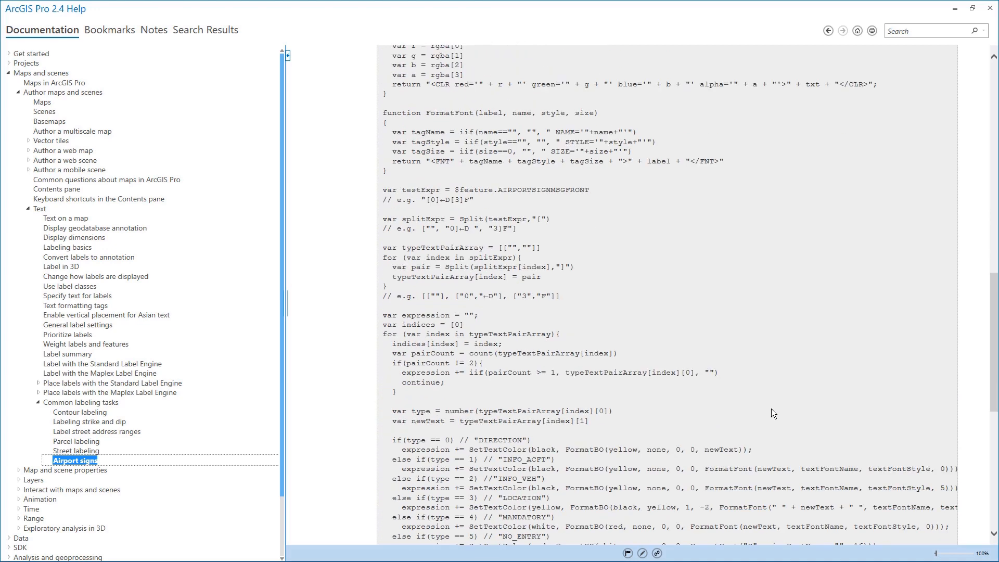
{"action": "scroll", "coordinate": [773, 411], "scroll_direction": "down", "scroll_amount": 3}
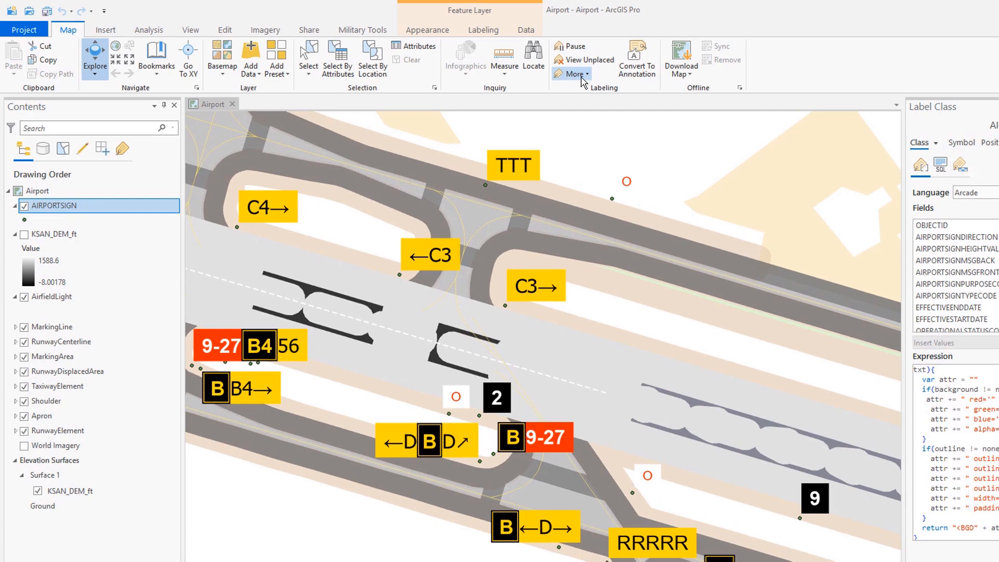
In label Priorities, move AirfieldLight through RunwayElement below AIRPORTSIGN so it ranks first
{"action": "left_click", "coordinate": [545, 74]}
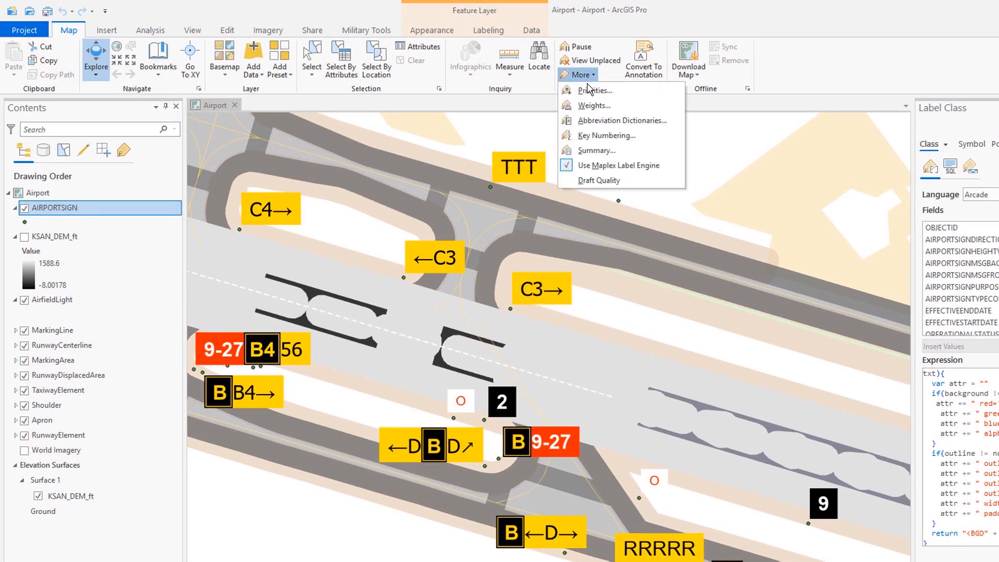
{"action": "left_click", "coordinate": [590, 91]}
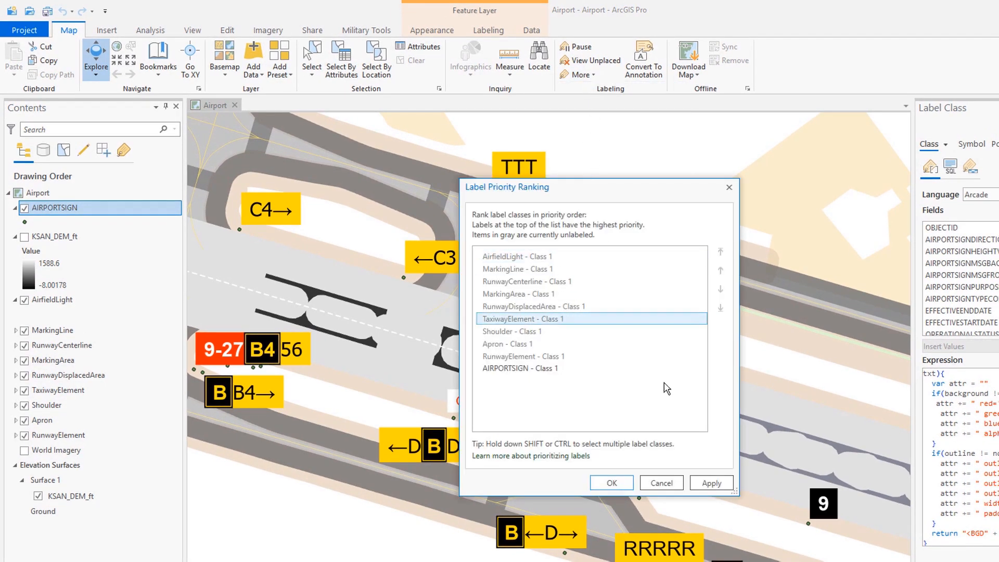
{"action": "left_click_drag", "start_coordinate": [740, 497], "coordinate": [806, 549]}
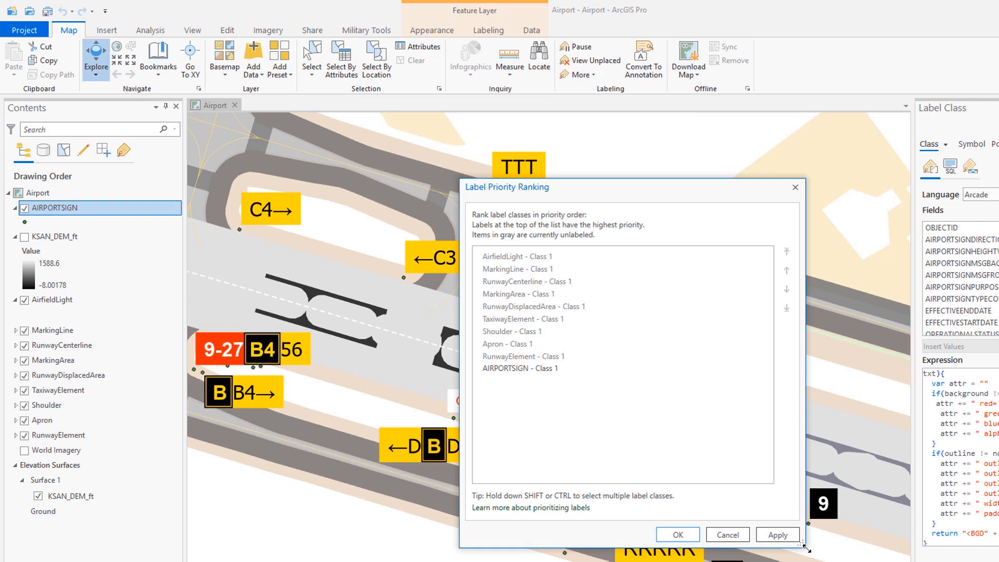
{"action": "left_click", "coordinate": [506, 257]}
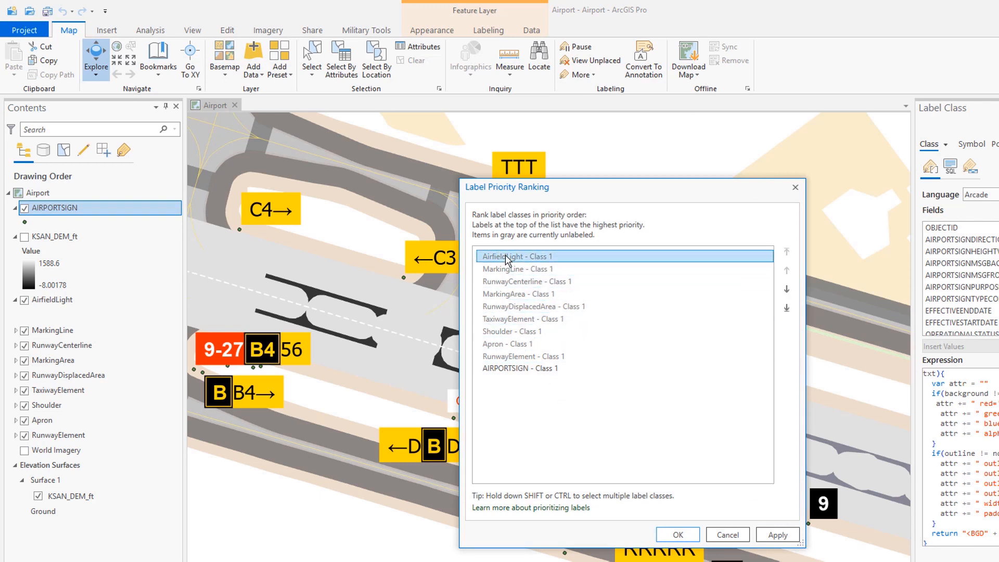
{"action": "left_click", "coordinate": [514, 357], "text": "shift"}
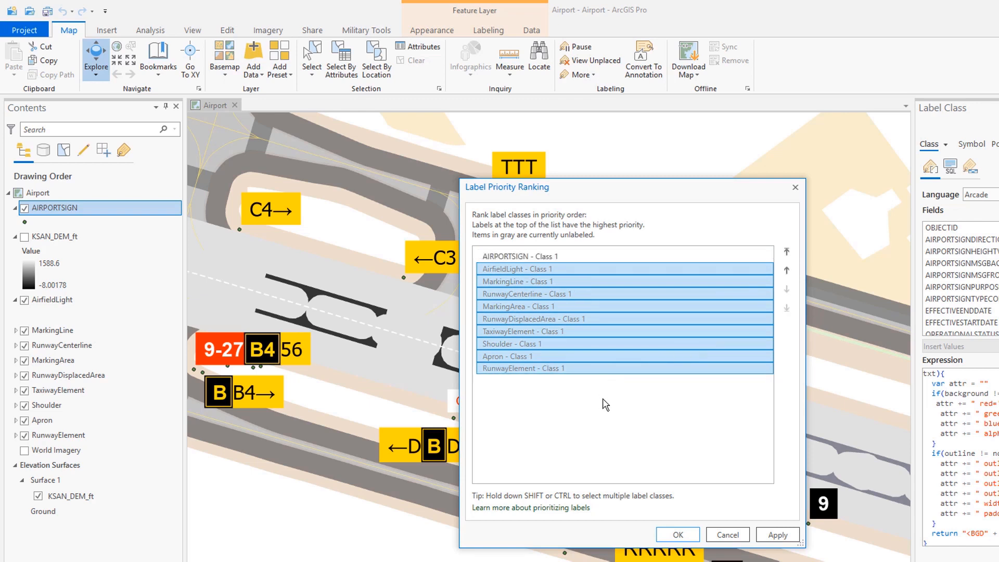
{"action": "left_click", "coordinate": [676, 536]}
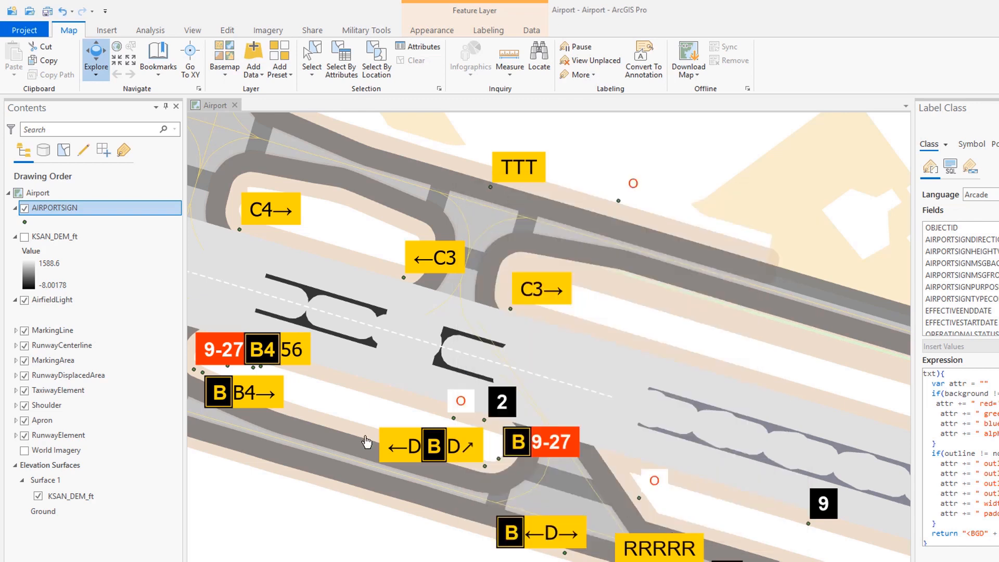
Start Convert Labels To Annotation for all layers in map, into a single output feature class
{"action": "right_click", "coordinate": [99, 208]}
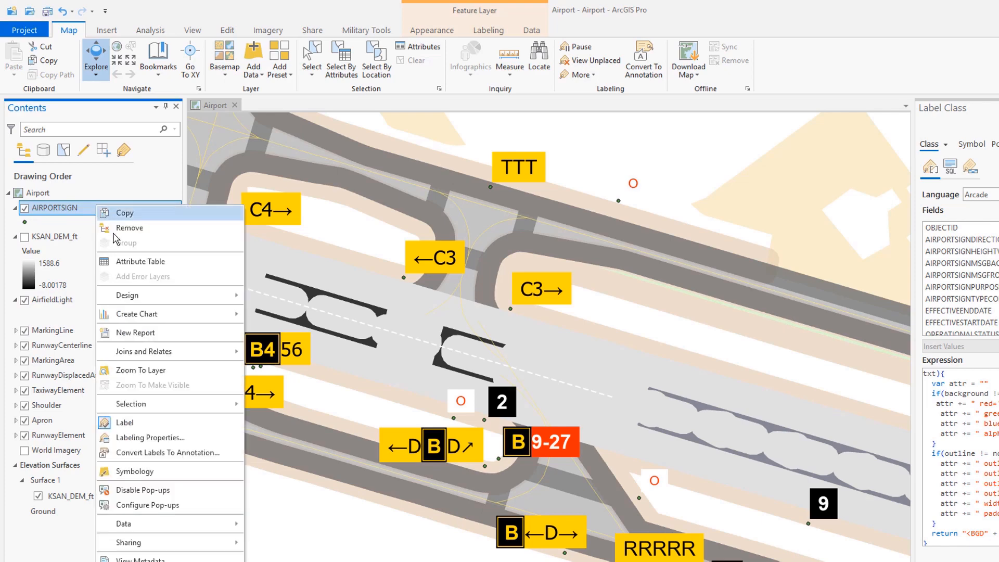
{"action": "left_click", "coordinate": [166, 452]}
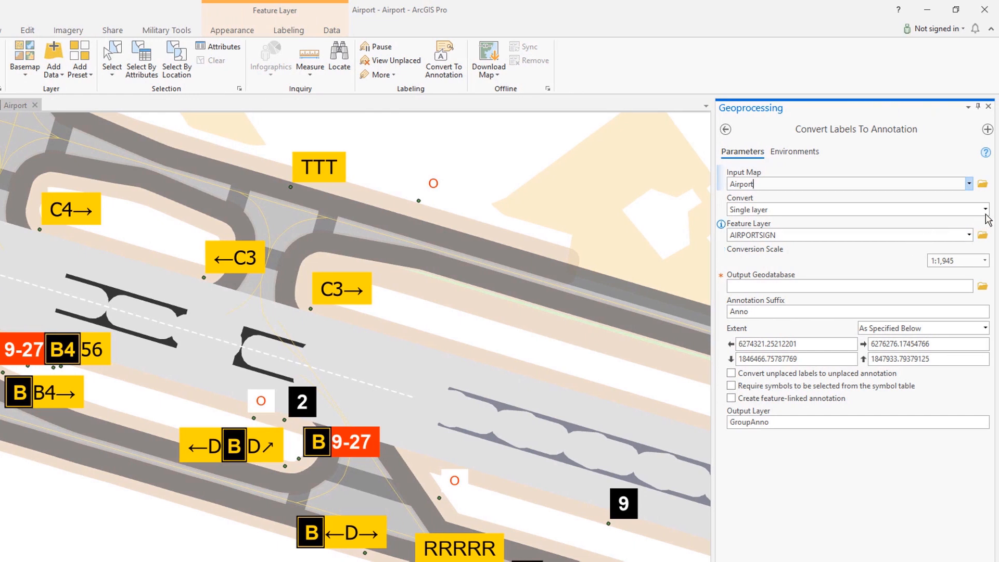
{"action": "left_click", "coordinate": [985, 210]}
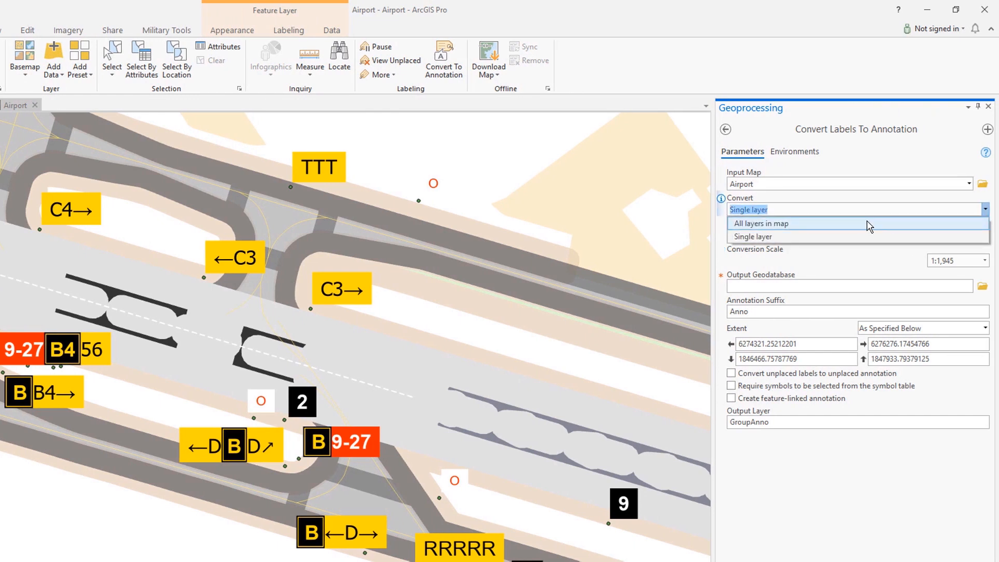
{"action": "left_click", "coordinate": [855, 223]}
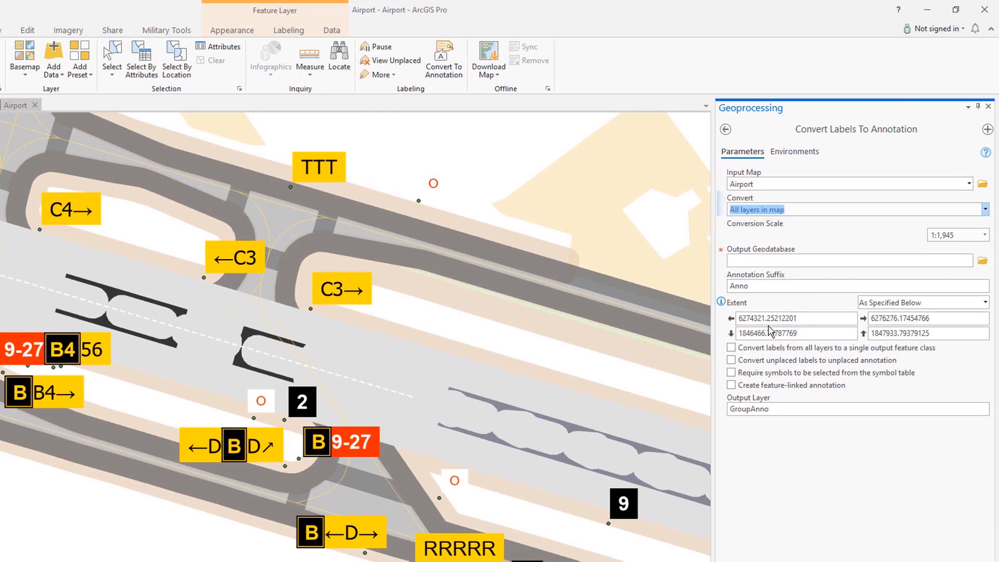
{"action": "left_click", "coordinate": [732, 348]}
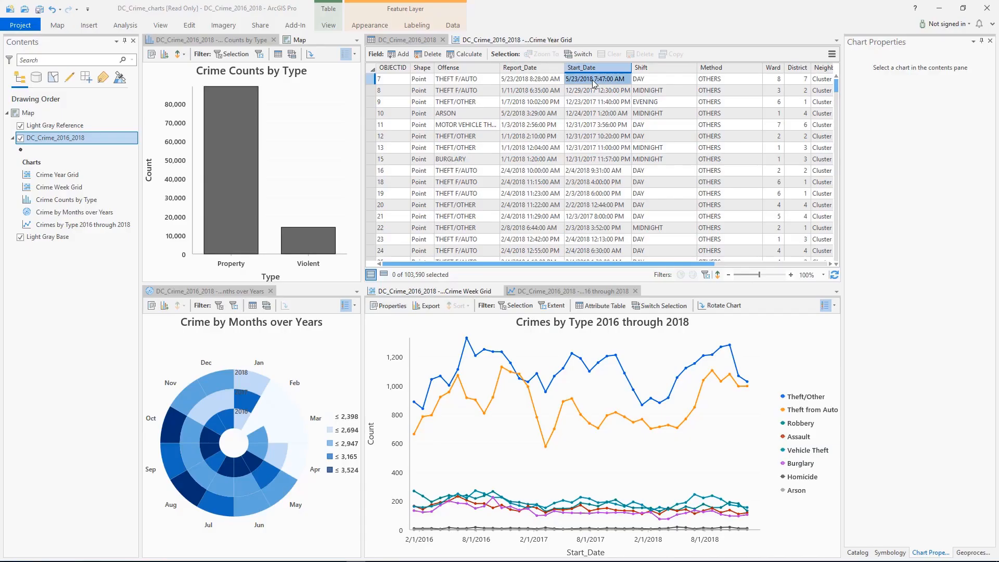
Create a calendar heat chart of DC_Crime_2016_2018 and show the Crime Week Grid properties
{"action": "right_click", "coordinate": [93, 141]}
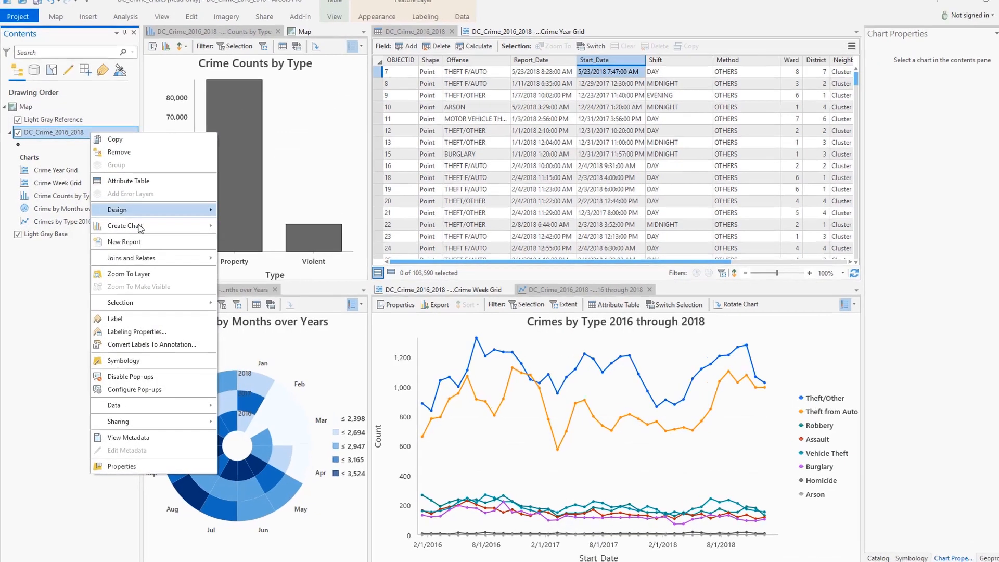
{"action": "mouse_move", "coordinate": [139, 230]}
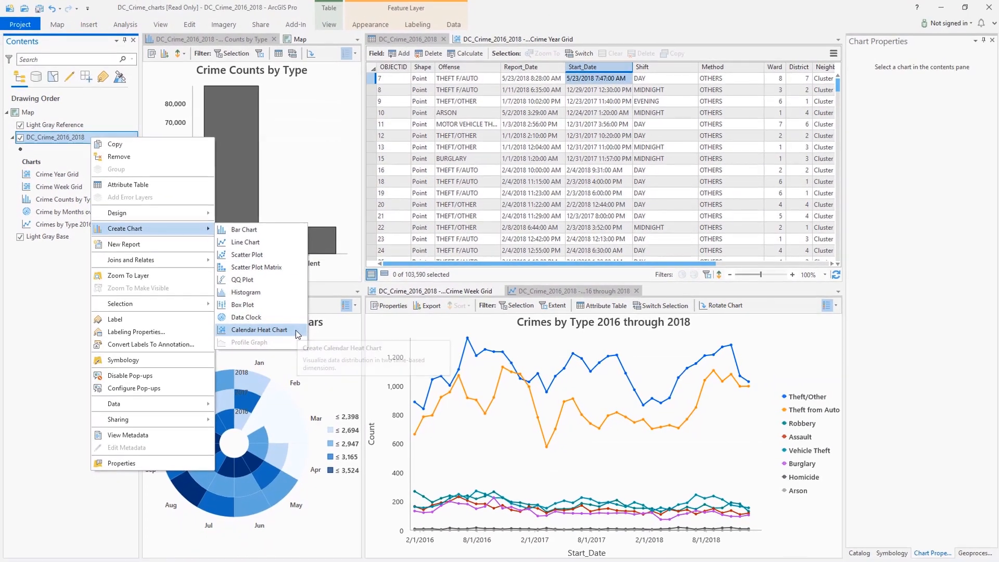
{"action": "left_click", "coordinate": [398, 323]}
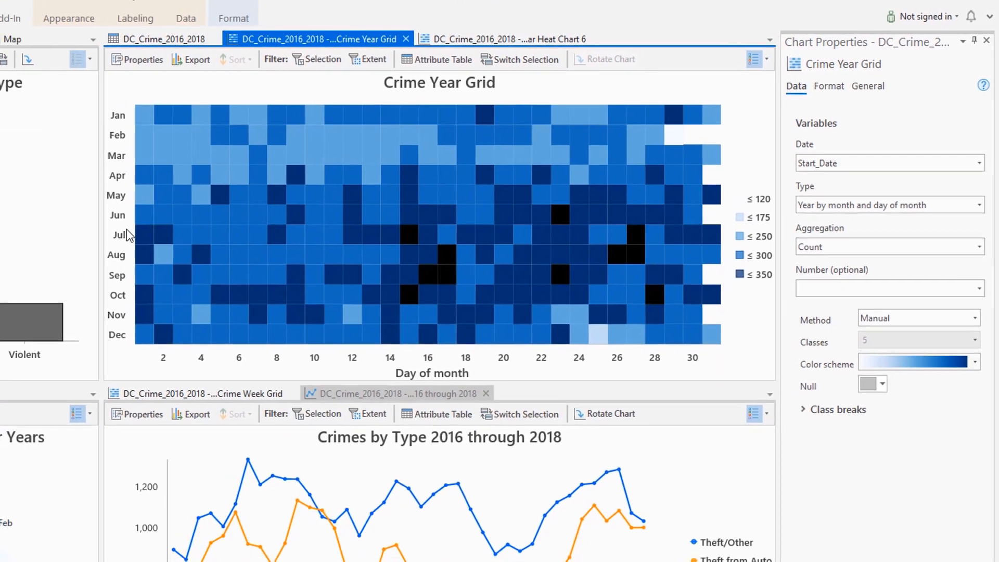
{"action": "mouse_move", "coordinate": [105, 241]}
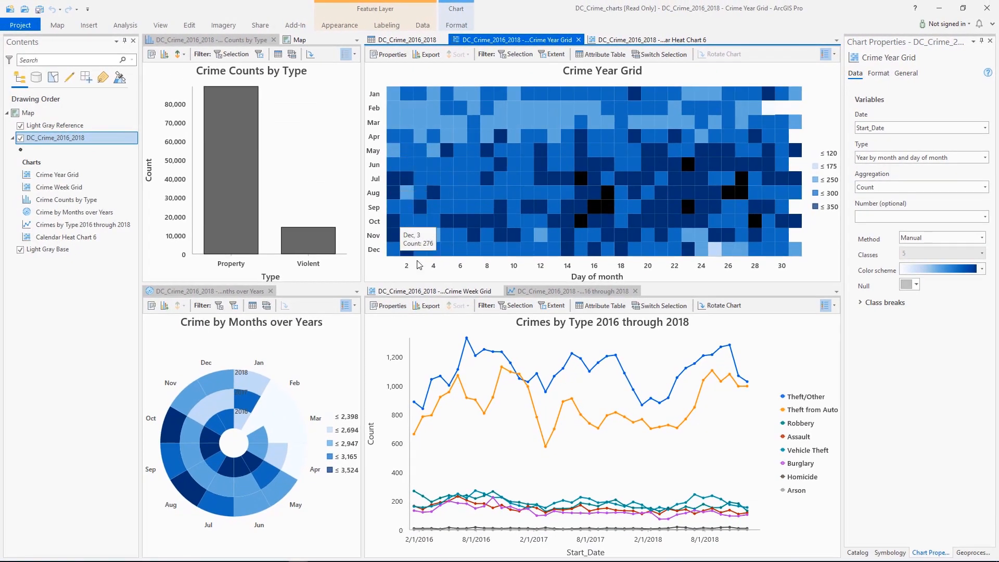
{"action": "left_click", "coordinate": [382, 310]}
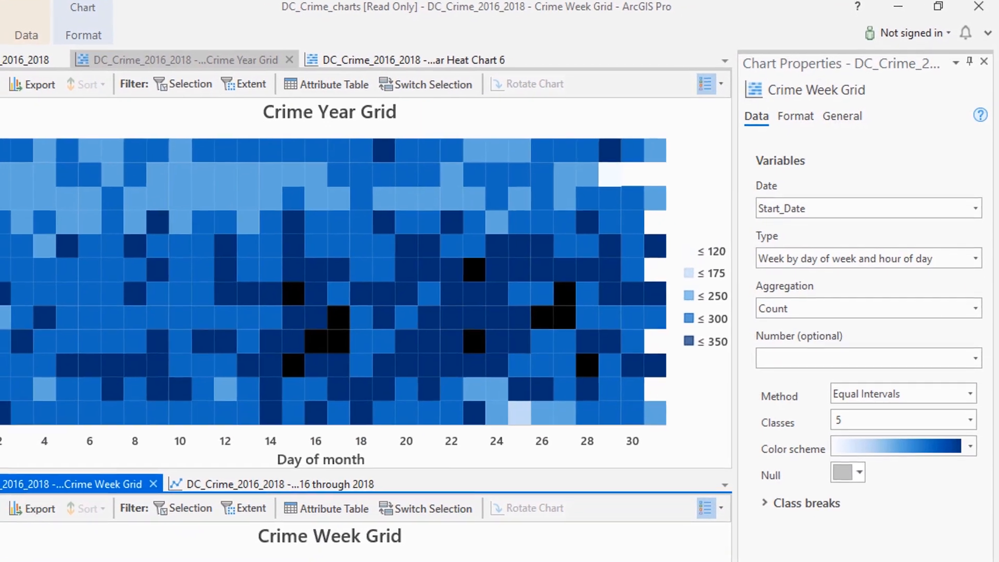
Set the Crime Week Grid class breaks to 350, 600, 750, 900 and 1050
{"action": "mouse_move", "coordinate": [43, 525]}
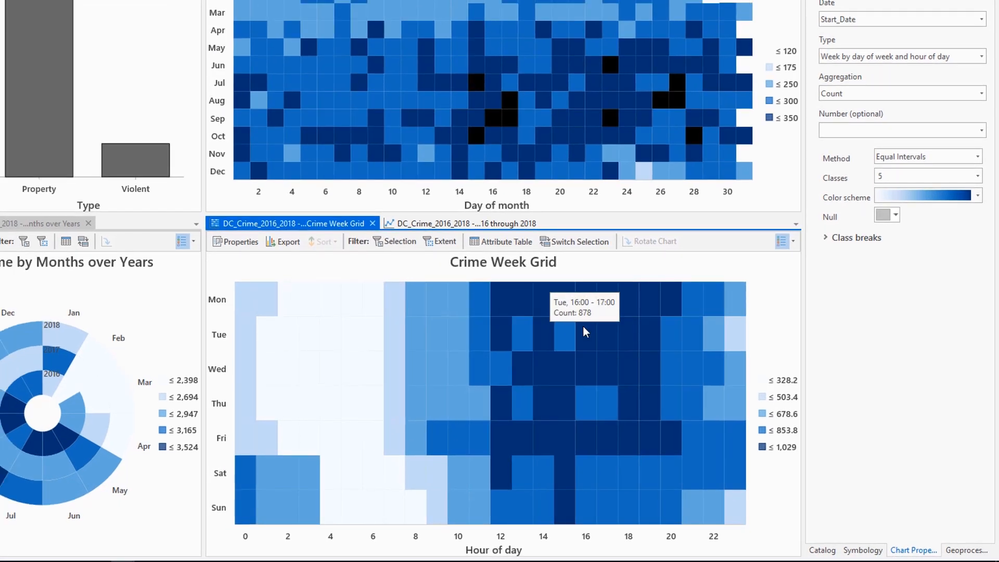
{"action": "left_click", "coordinate": [826, 238]}
{"action": "left_click", "coordinate": [922, 276]}
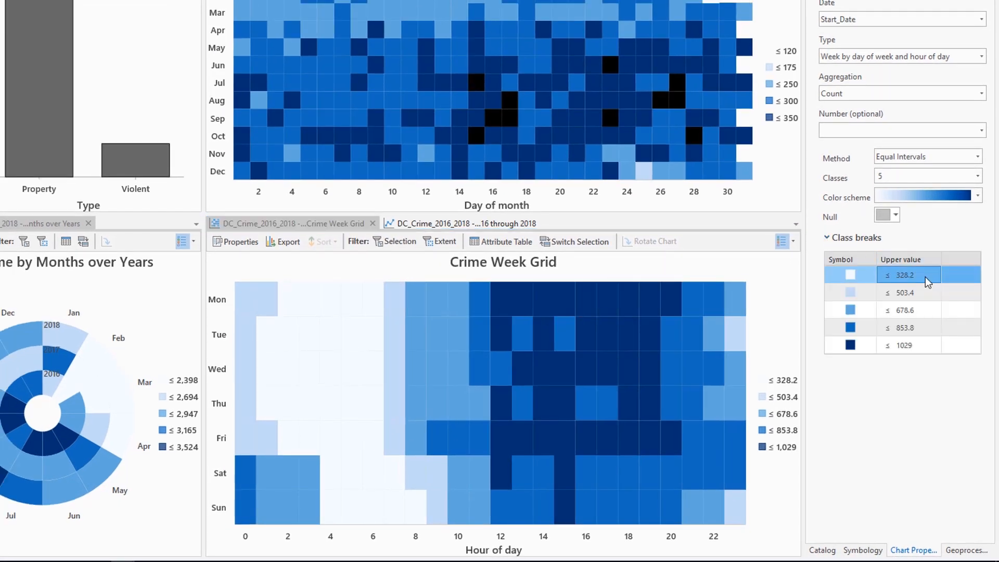
{"action": "left_click", "coordinate": [922, 276]}
{"action": "type", "text": "350"}
{"action": "left_click", "coordinate": [921, 292]}
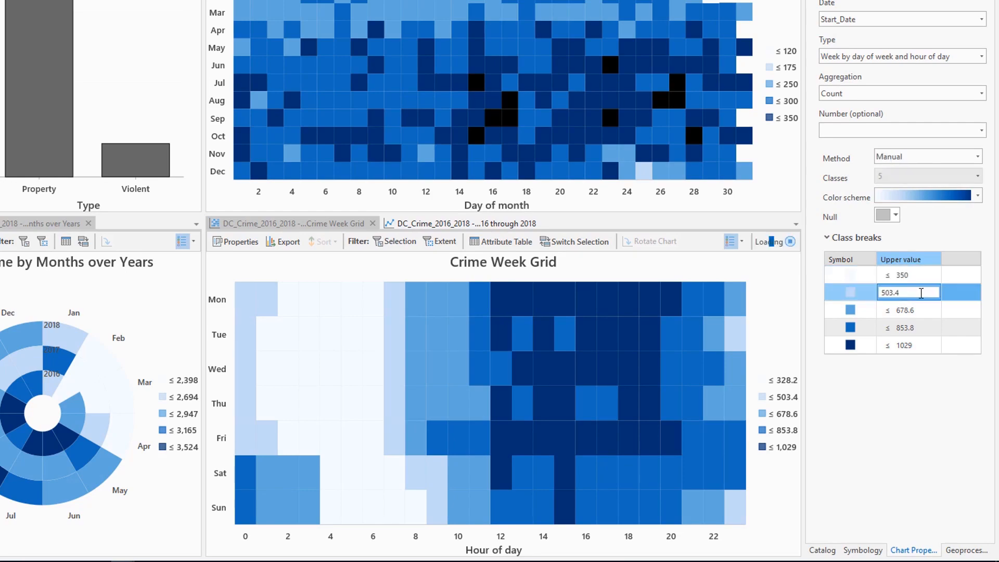
{"action": "type", "text": "600"}
{"action": "left_click", "coordinate": [914, 310]}
{"action": "type", "text": "750"}
{"action": "left_click", "coordinate": [921, 328]}
{"action": "type", "text": "900"}
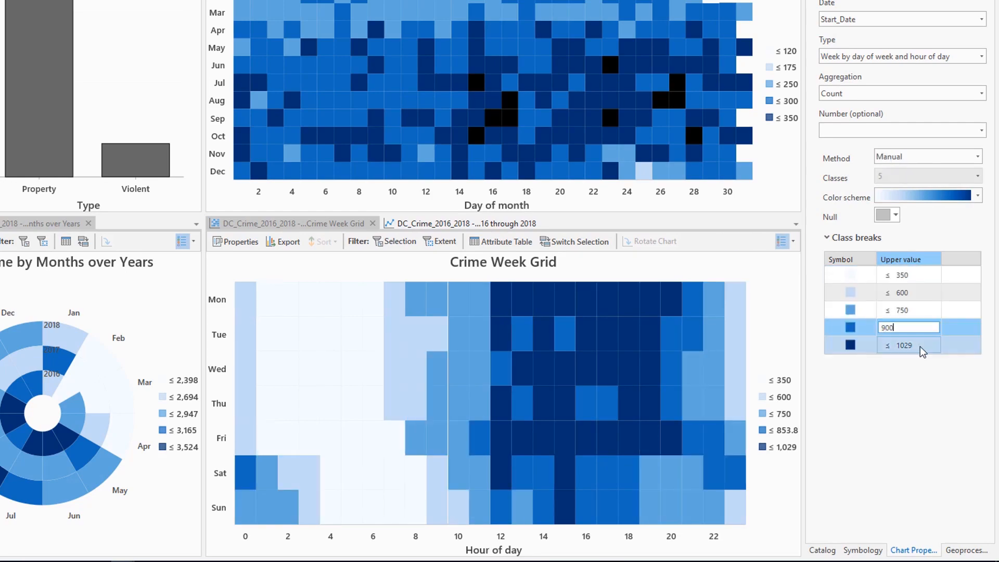
{"action": "left_click", "coordinate": [921, 345]}
{"action": "type", "text": "1050"}
{"action": "left_click", "coordinate": [925, 371]}
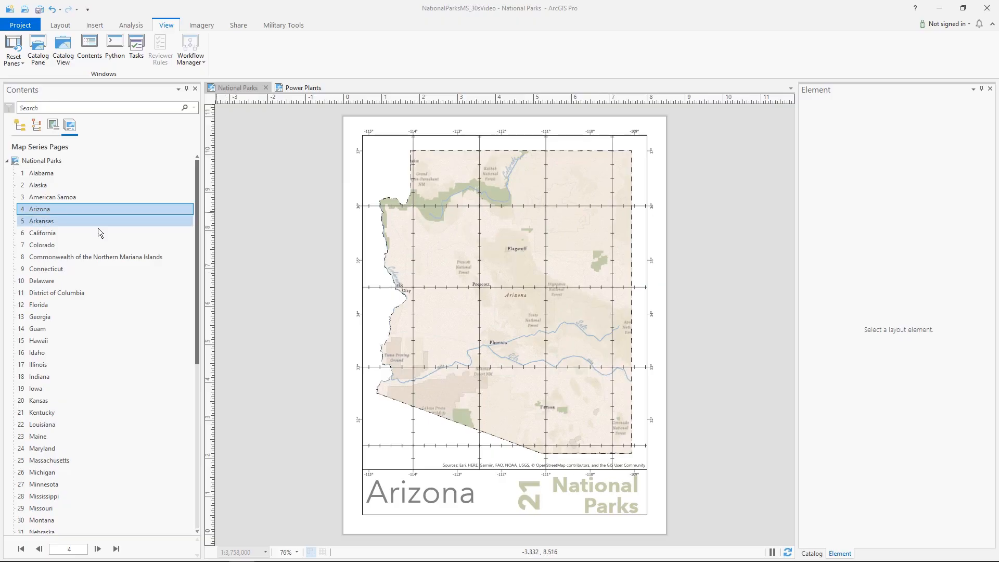
Show the Colorado map series page and clip its Graticule to the map clip shape
{"action": "left_click", "coordinate": [46, 245]}
{"action": "left_click", "coordinate": [20, 125]}
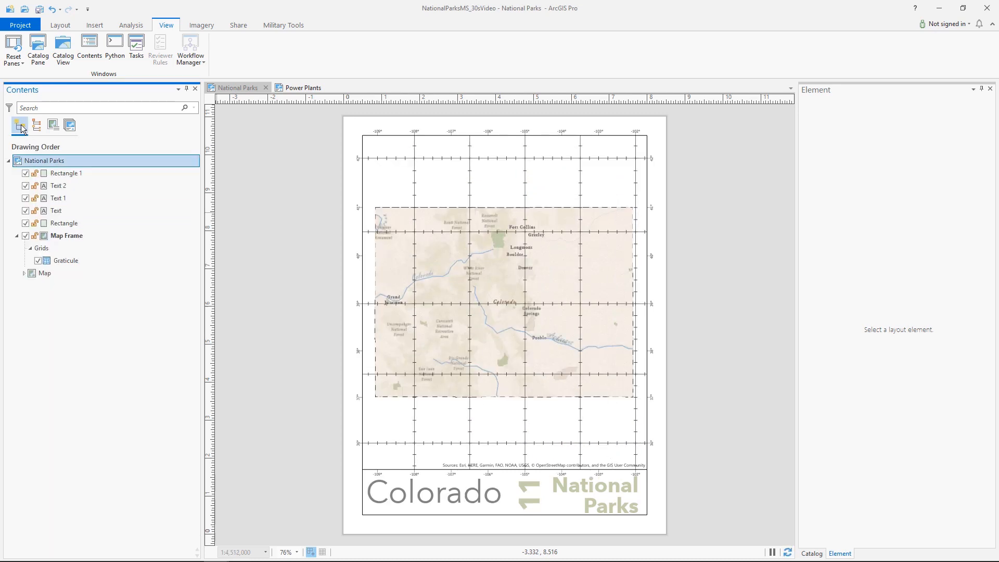
{"action": "left_click", "coordinate": [59, 261]}
{"action": "double_click", "coordinate": [59, 261]}
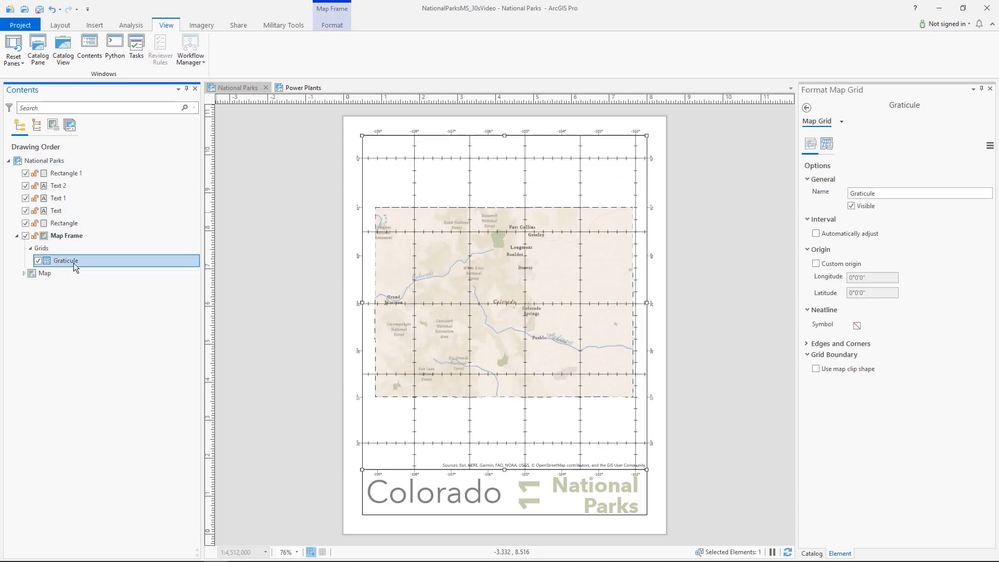
{"action": "left_click", "coordinate": [815, 369]}
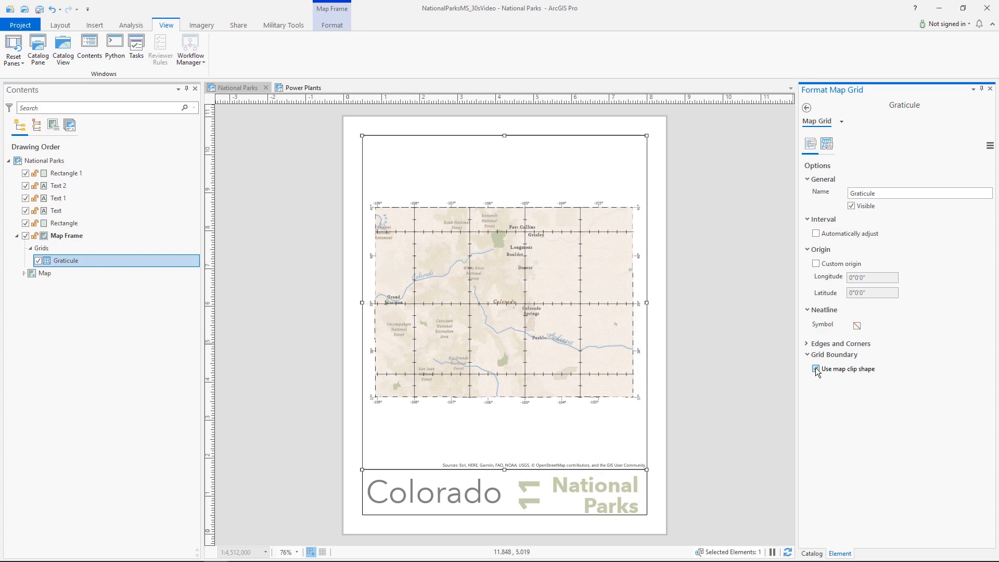
{"action": "left_click", "coordinate": [827, 149]}
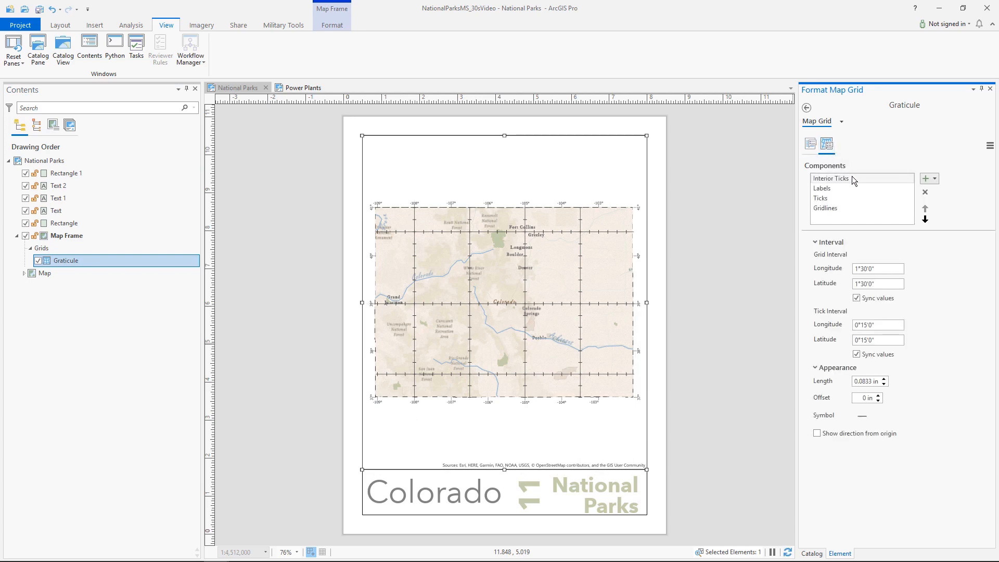
{"action": "left_click", "coordinate": [300, 88]}
Set the Table Frame to display Biggest10PowerPlants_Table
{"action": "double_click", "coordinate": [67, 173]}
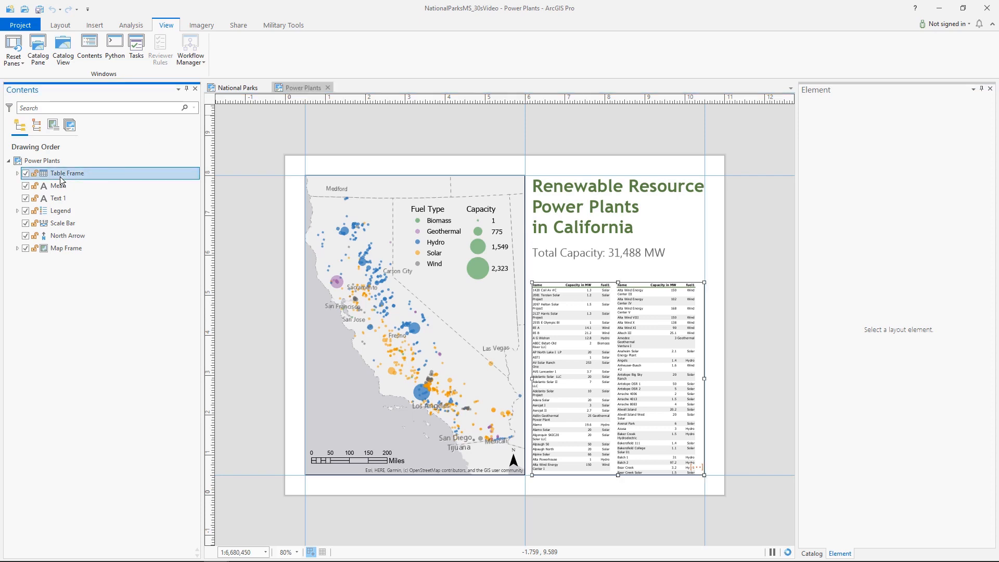
{"action": "left_click", "coordinate": [955, 202]}
{"action": "left_click", "coordinate": [952, 215]}
{"action": "left_click", "coordinate": [950, 220]}
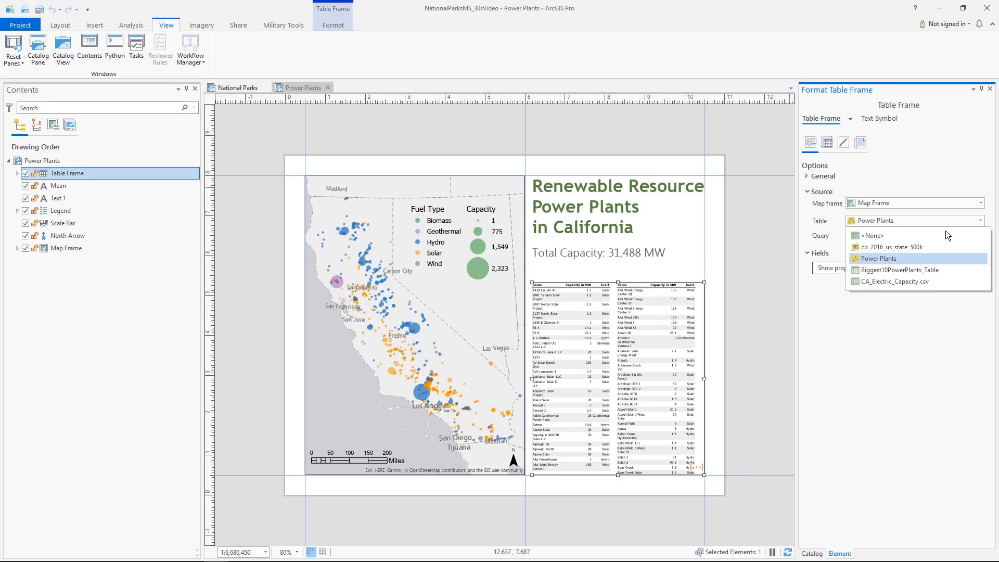
{"action": "left_click", "coordinate": [931, 270]}
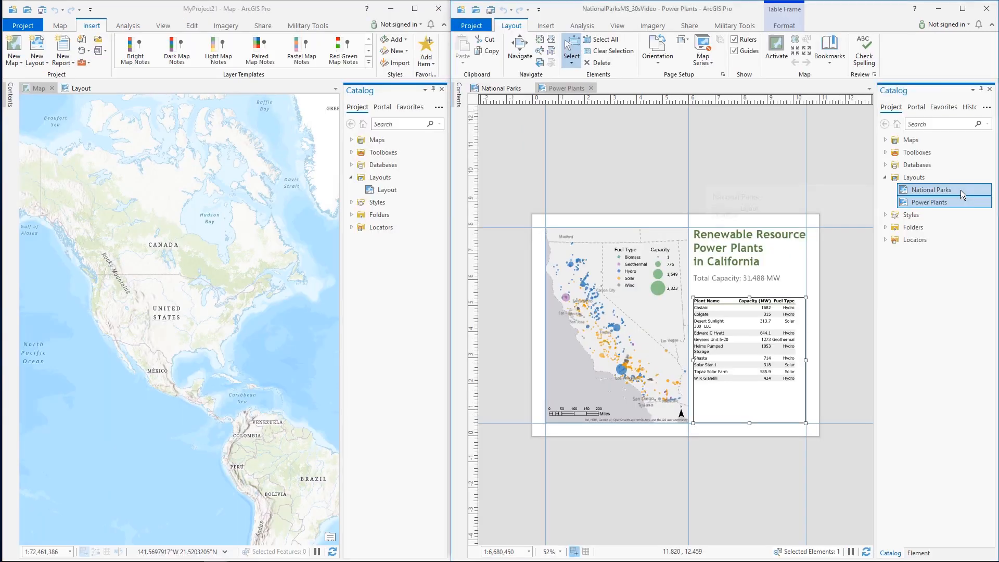
Copy the National Parks and Power Plants layouts into the other project's Layouts folder
{"action": "right_click", "coordinate": [961, 189]}
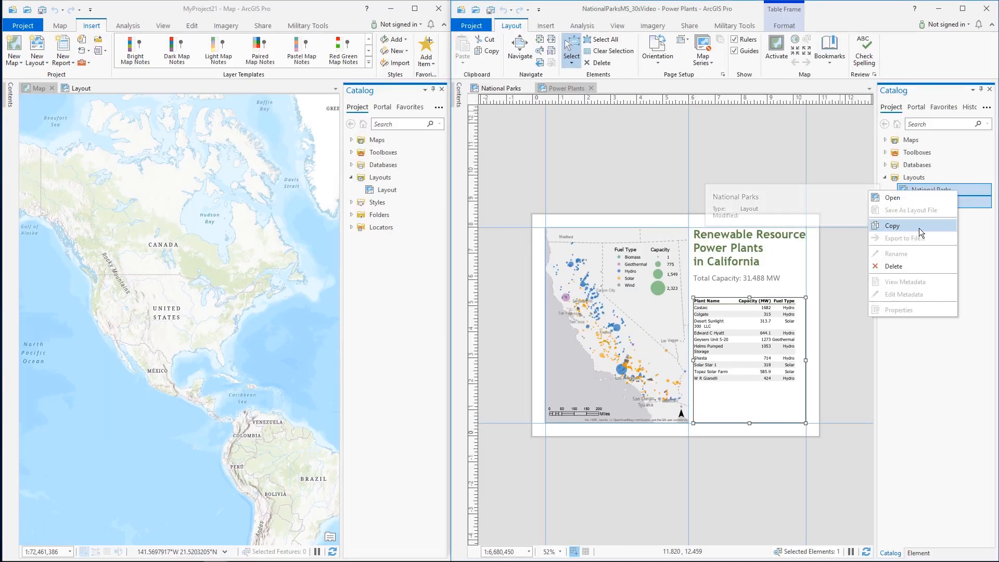
{"action": "left_click", "coordinate": [919, 228]}
{"action": "left_click", "coordinate": [380, 179]}
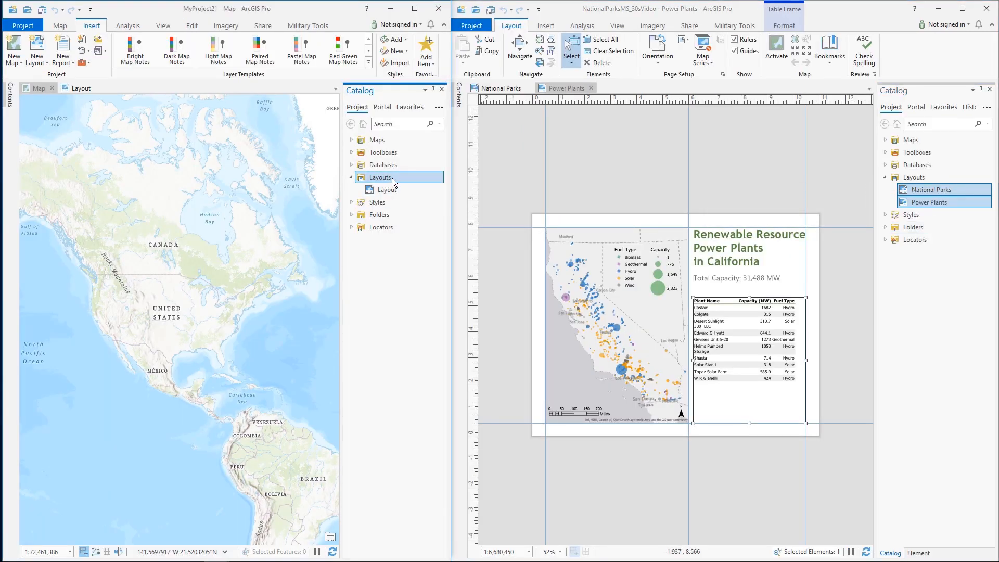
{"action": "right_click", "coordinate": [392, 182]}
{"action": "left_click", "coordinate": [416, 200]}
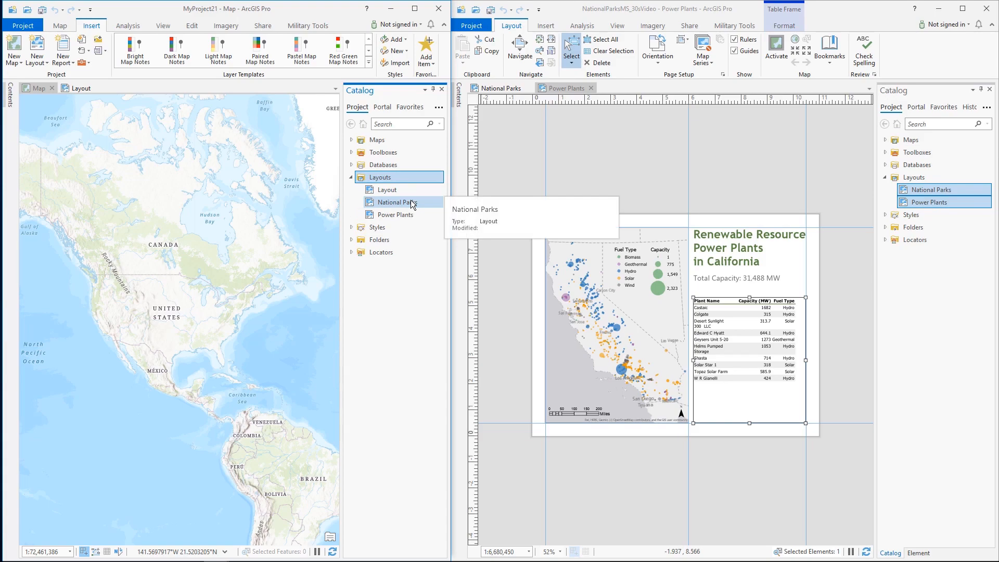
Open the pasted Power Plants layout and view the Loops outline's dashed stroke layer properties
{"action": "double_click", "coordinate": [396, 217]}
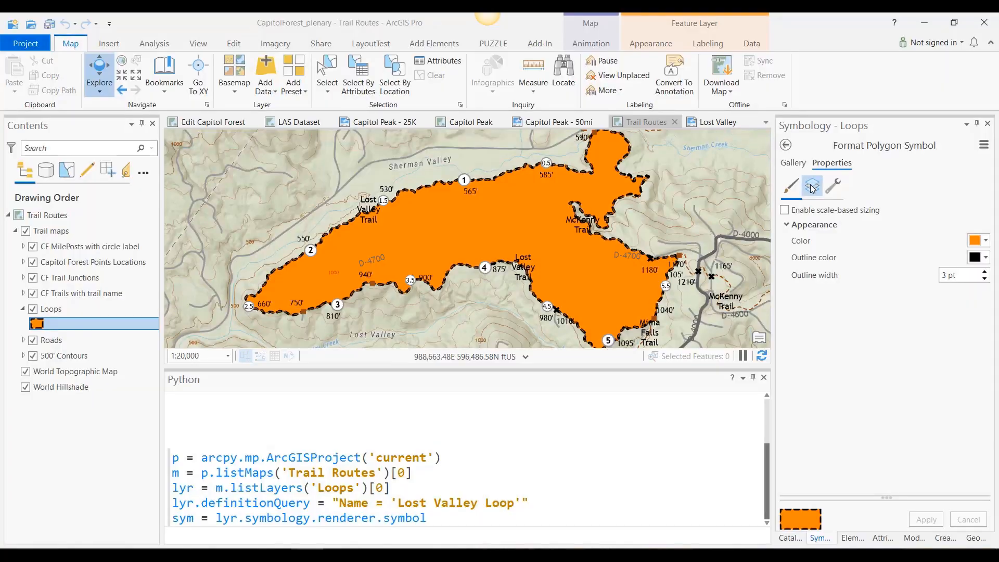
{"action": "left_click", "coordinate": [812, 186]}
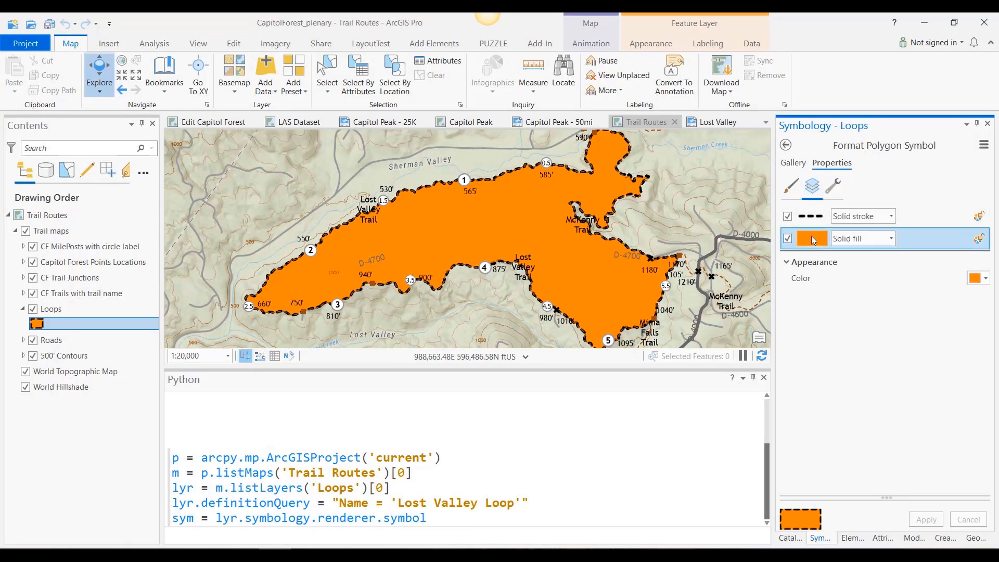
{"action": "left_click", "coordinate": [812, 216]}
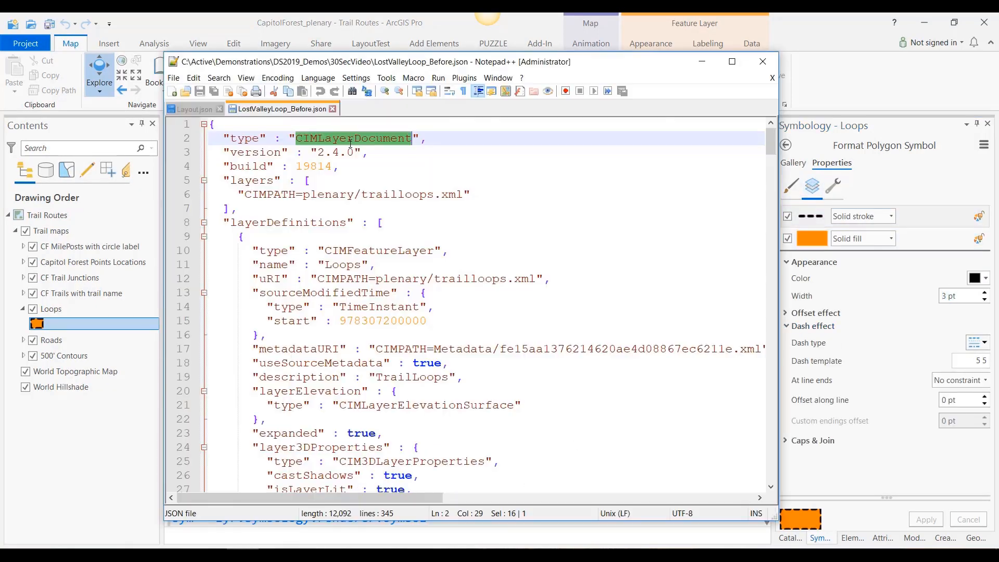
In the Lost Valley loop JSON, find 'renderer' and highlight the symbol, symbolLayers, CIMSolidStroke and effects keys
{"action": "left_click", "coordinate": [346, 194]}
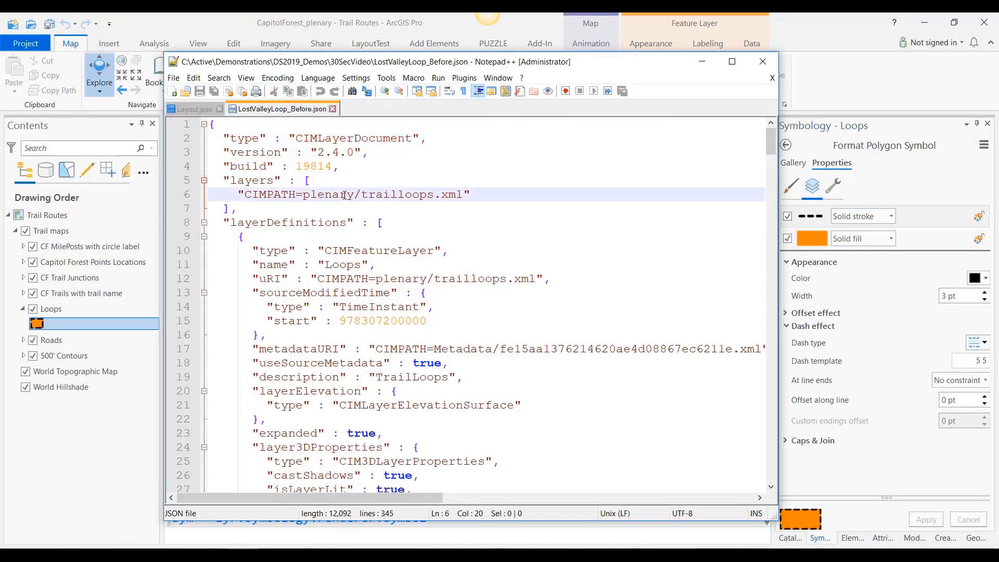
{"action": "scroll", "coordinate": [338, 249], "scroll_direction": "down", "scroll_amount": 8}
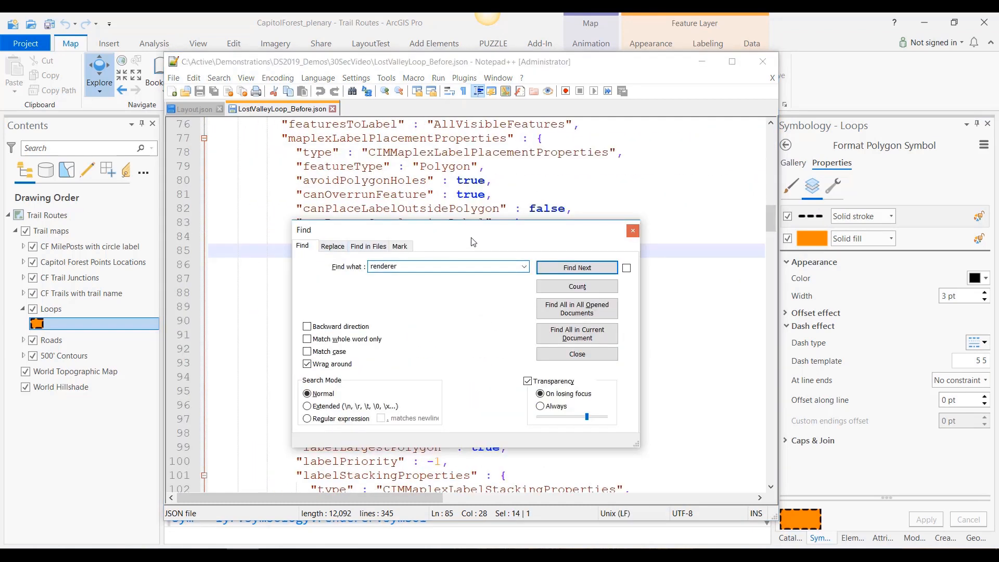
{"action": "left_click", "coordinate": [572, 267]}
{"action": "key", "text": "Escape"}
{"action": "double_click", "coordinate": [301, 349]}
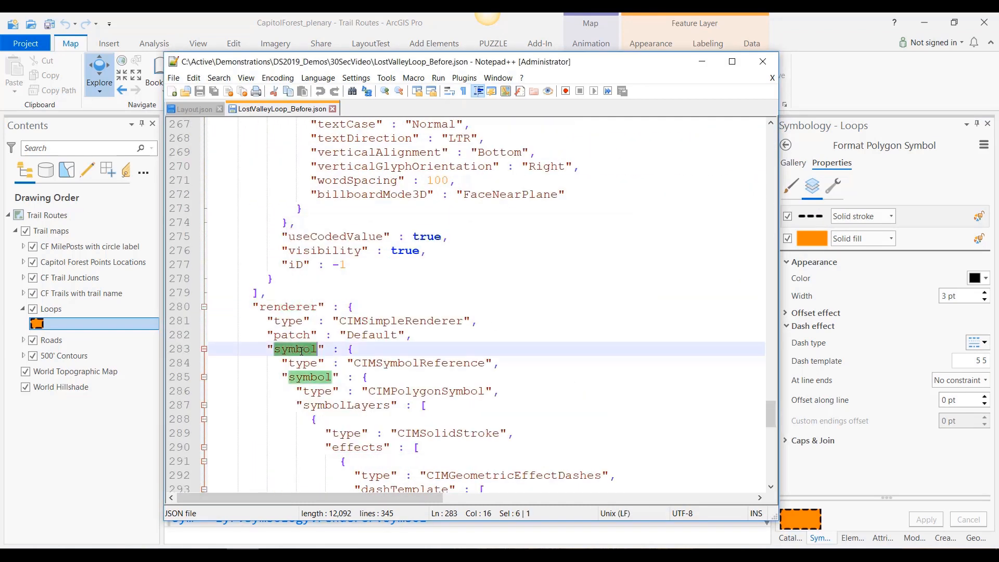
{"action": "double_click", "coordinate": [311, 378]}
{"action": "double_click", "coordinate": [346, 406]}
{"action": "double_click", "coordinate": [448, 433]}
{"action": "double_click", "coordinate": [364, 449]}
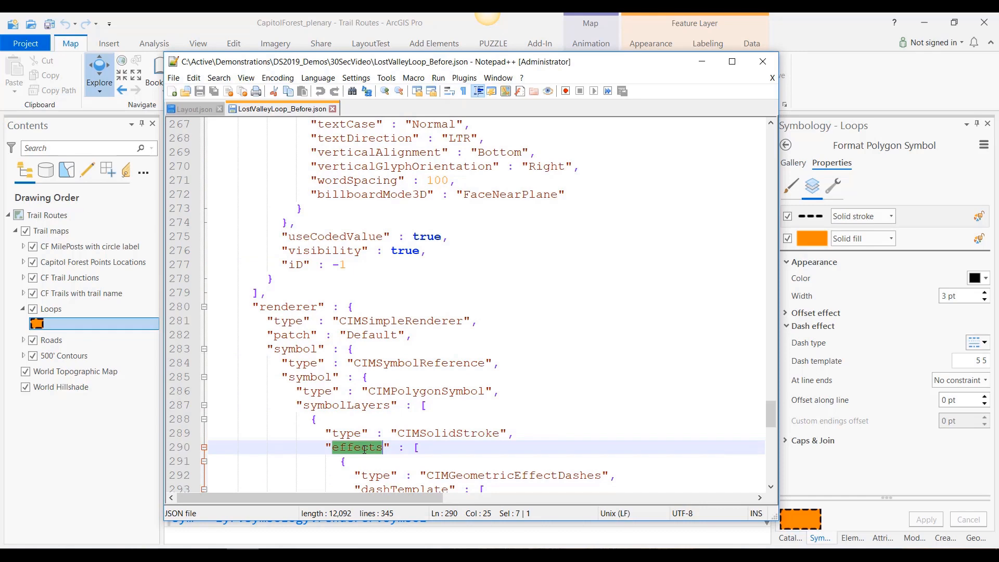
Highlight the stroke's dashTemplate and color, then the CIMSolidFill layer and its color
{"action": "scroll", "coordinate": [364, 449], "scroll_direction": "down", "scroll_amount": 3}
{"action": "scroll", "coordinate": [406, 359], "scroll_direction": "down", "scroll_amount": 1}
{"action": "double_click", "coordinate": [405, 320]}
{"action": "scroll", "coordinate": [406, 320], "scroll_direction": "down", "scroll_amount": 3}
{"action": "left_click", "coordinate": [355, 390]}
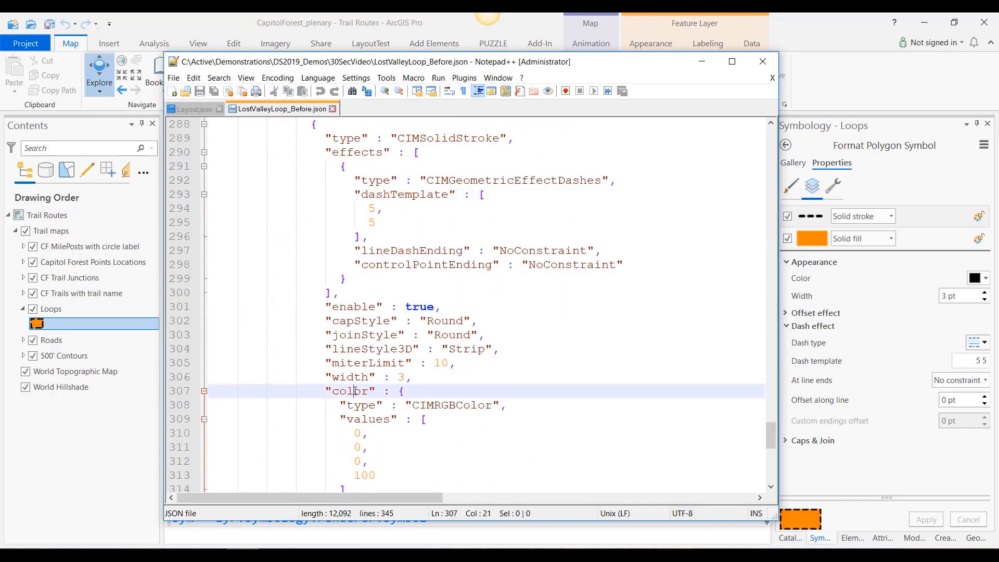
{"action": "double_click", "coordinate": [354, 391]}
{"action": "scroll", "coordinate": [355, 391], "scroll_direction": "down", "scroll_amount": 5}
{"action": "double_click", "coordinate": [447, 334]}
{"action": "double_click", "coordinate": [350, 363]}
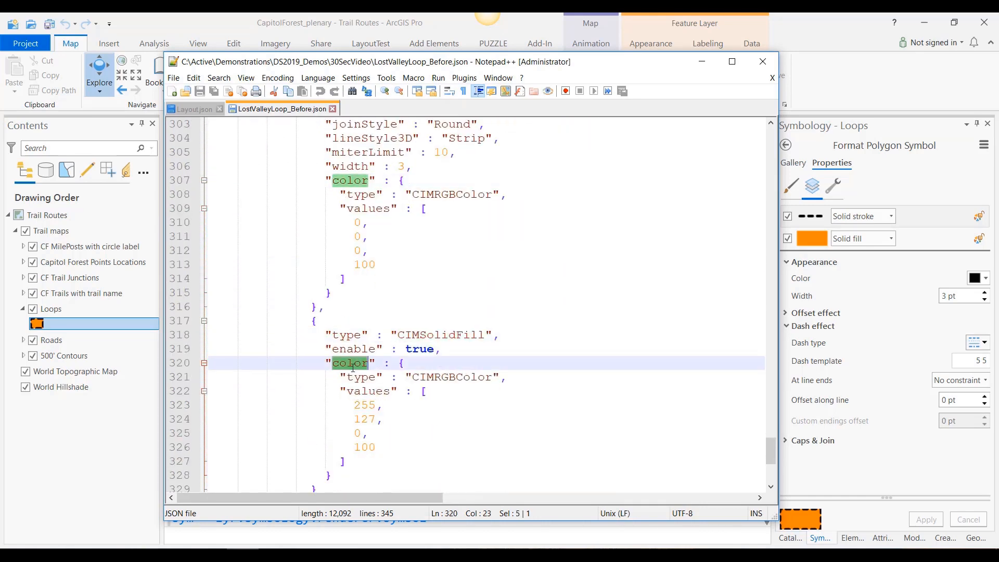
Back in ArcGIS Pro, start loading a Python file into the Python pane with Load Code
{"action": "key", "text": "alt+Tab"}
{"action": "right_click", "coordinate": [294, 442]}
{"action": "left_click", "coordinate": [330, 523]}
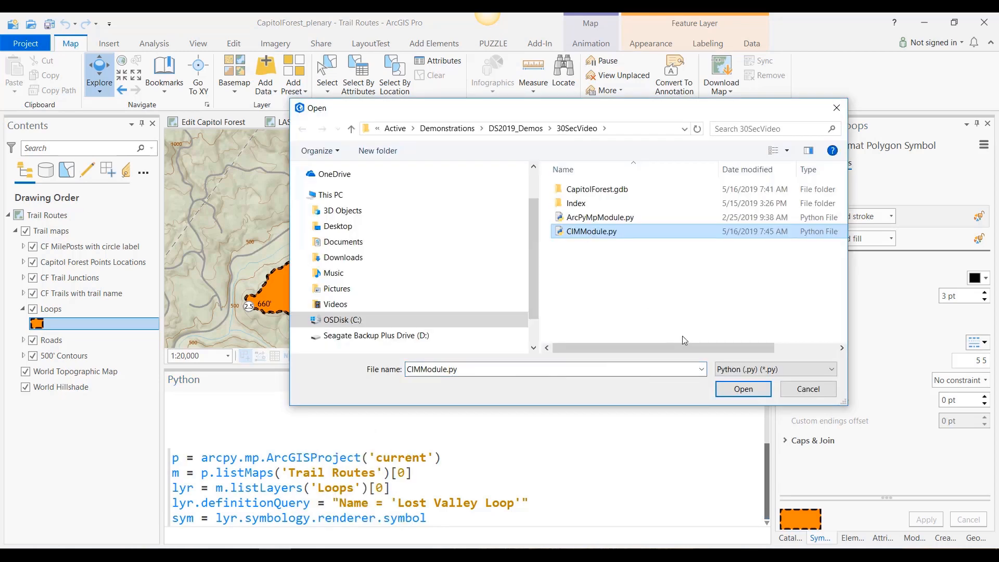
Load CIMModule.py and highlight its getDefinition, renderer, symbol, color, width and dashTemplate references
{"action": "key", "text": "Return"}
{"action": "double_click", "coordinate": [318, 402]}
{"action": "double_click", "coordinate": [333, 448]}
{"action": "double_click", "coordinate": [392, 448]}
{"action": "double_click", "coordinate": [457, 449]}
{"action": "double_click", "coordinate": [512, 448]}
{"action": "double_click", "coordinate": [247, 463]}
{"action": "double_click", "coordinate": [250, 478]}
{"action": "double_click", "coordinate": [243, 508]}
Run the script to restyle the Loops outline as an 8 pt yellow 20 30 dash
{"action": "scroll", "coordinate": [242, 508], "scroll_direction": "down", "scroll_amount": 2}
{"action": "left_click", "coordinate": [235, 522]}
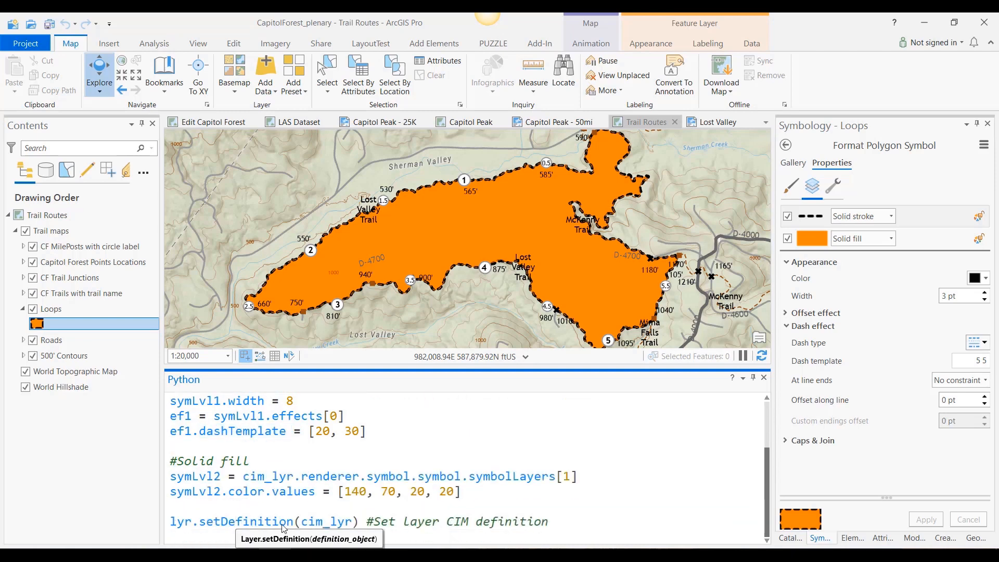
{"action": "left_click", "coordinate": [554, 523]}
{"action": "key", "text": "Return"}
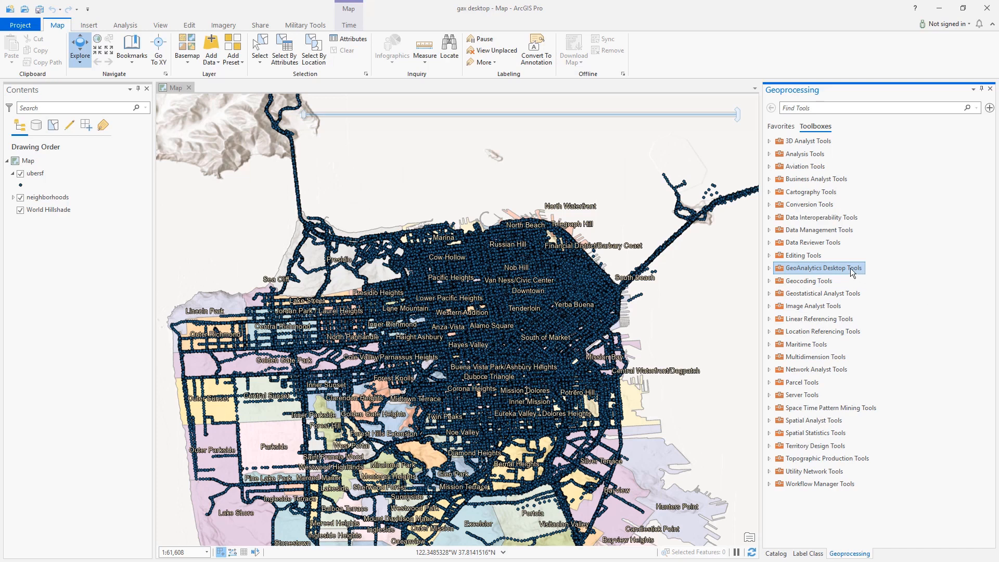
Expand GeoAnalytics Desktop Tools and search the geoprocessing tools for 'aggregate points'
{"action": "double_click", "coordinate": [853, 272]}
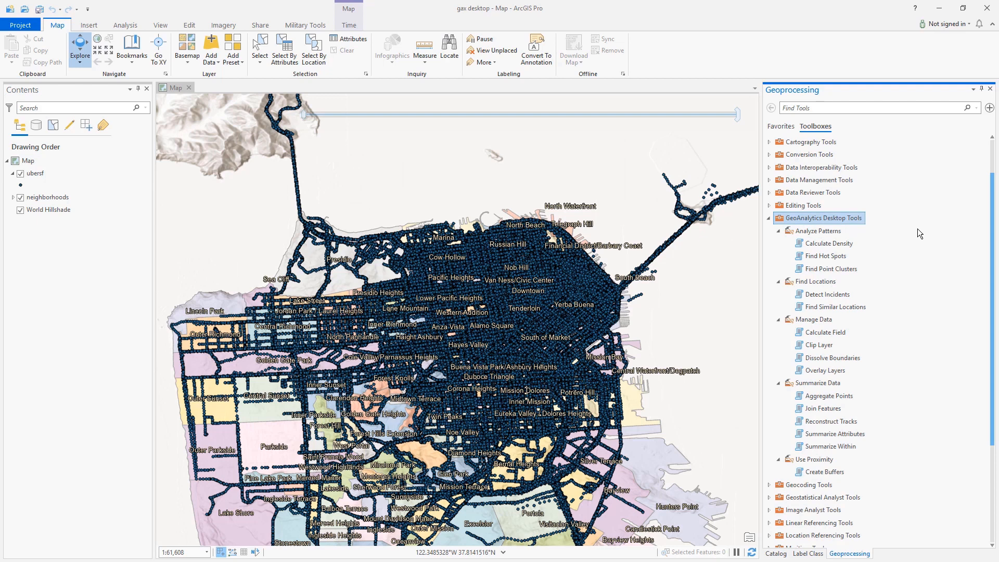
{"action": "type", "text": "aggregat"}
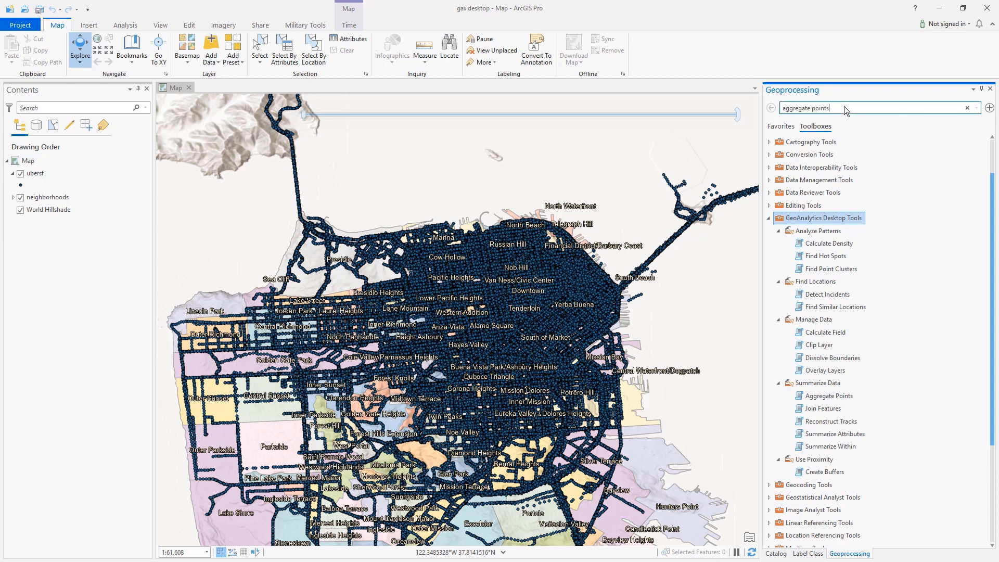
{"action": "type", "text": "e points"}
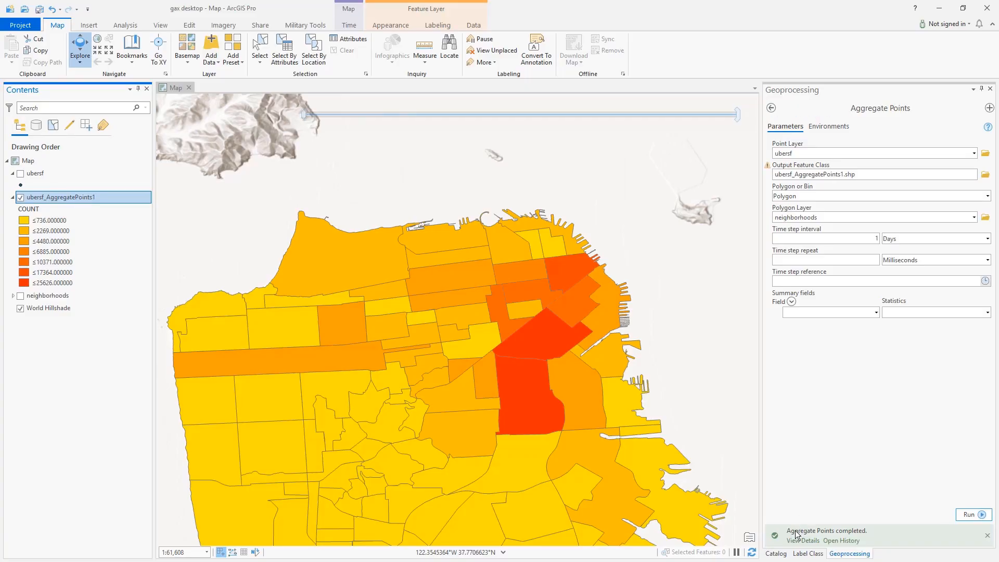
Check the Aggregate Points elapsed run time, then step the map daily to 1/6/2007–1/7/2007
{"action": "left_click", "coordinate": [795, 540]}
{"action": "left_click_drag", "start_coordinate": [723, 533], "coordinate": [592, 540]}
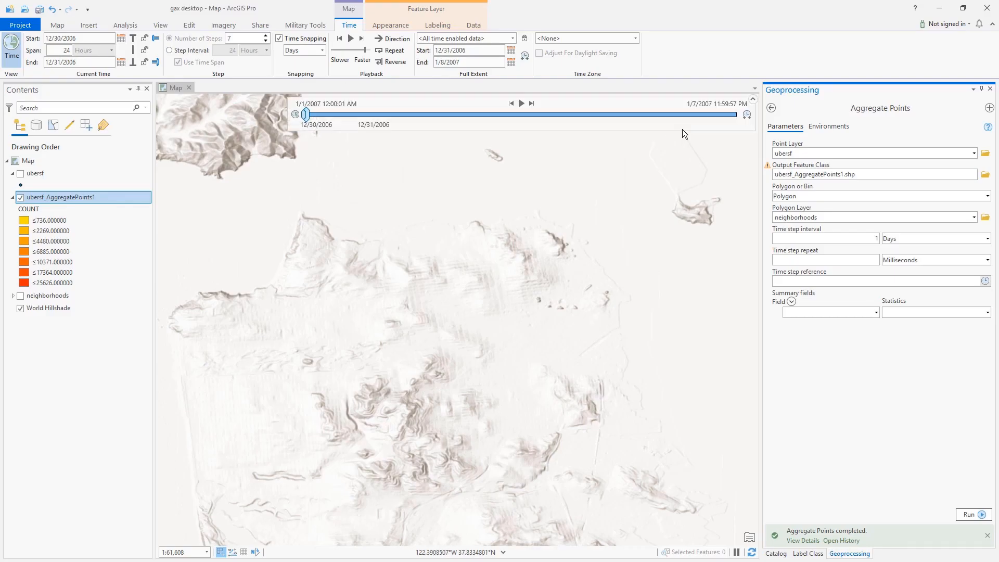
{"action": "left_click", "coordinate": [532, 104]}
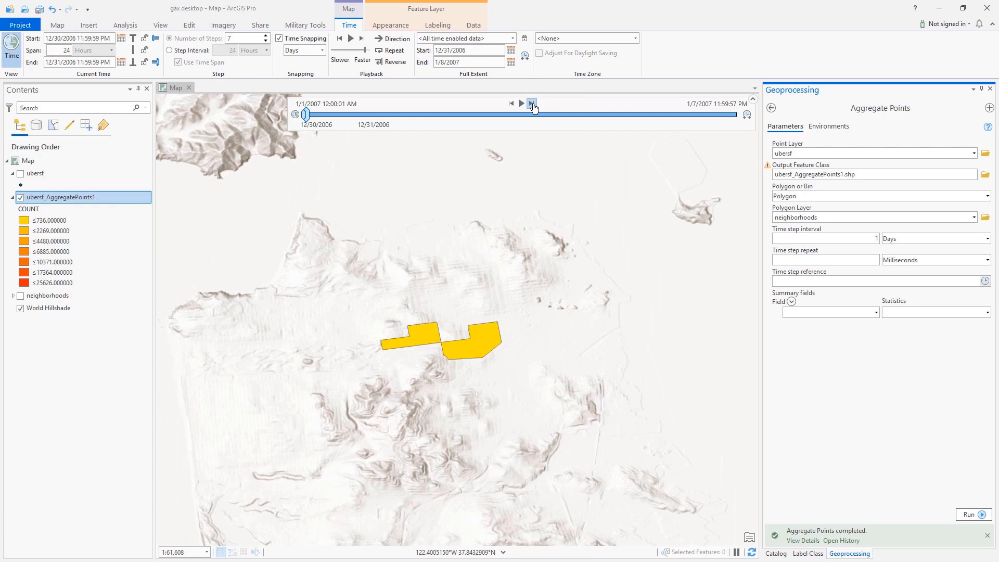
{"action": "left_click", "coordinate": [532, 104]}
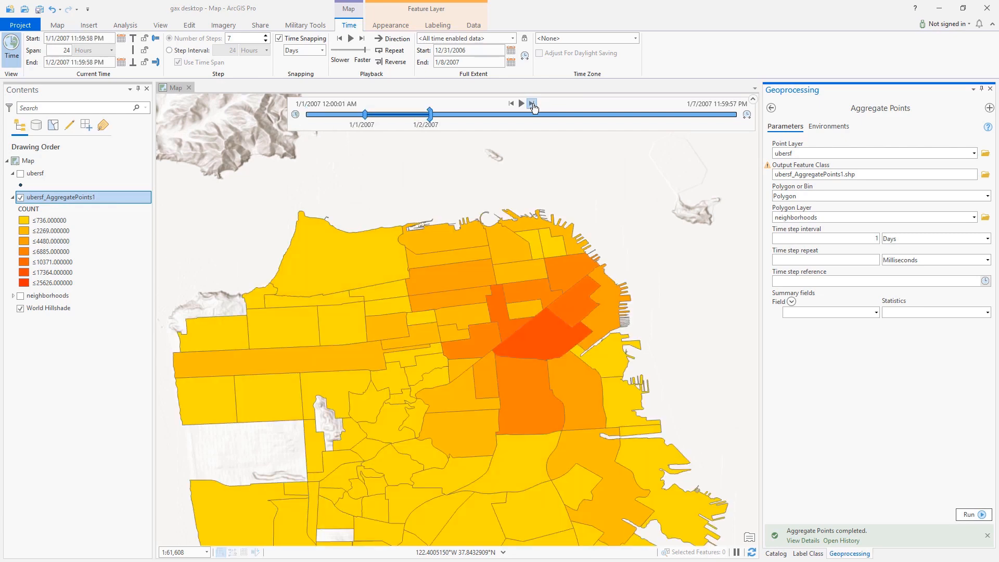
{"action": "left_click", "coordinate": [532, 105]}
{"action": "left_click", "coordinate": [532, 104]}
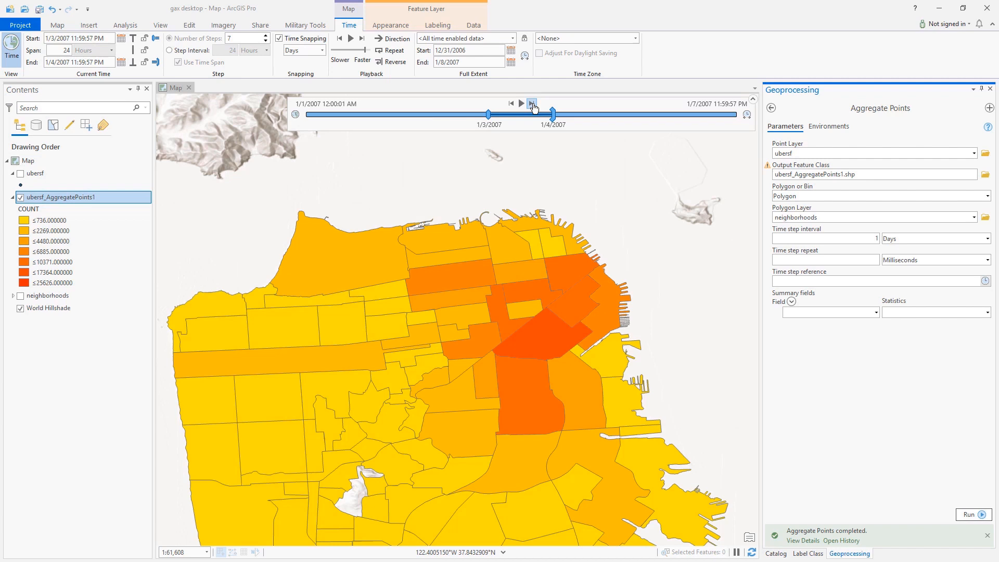
{"action": "left_click", "coordinate": [532, 104]}
{"action": "left_click", "coordinate": [532, 105]}
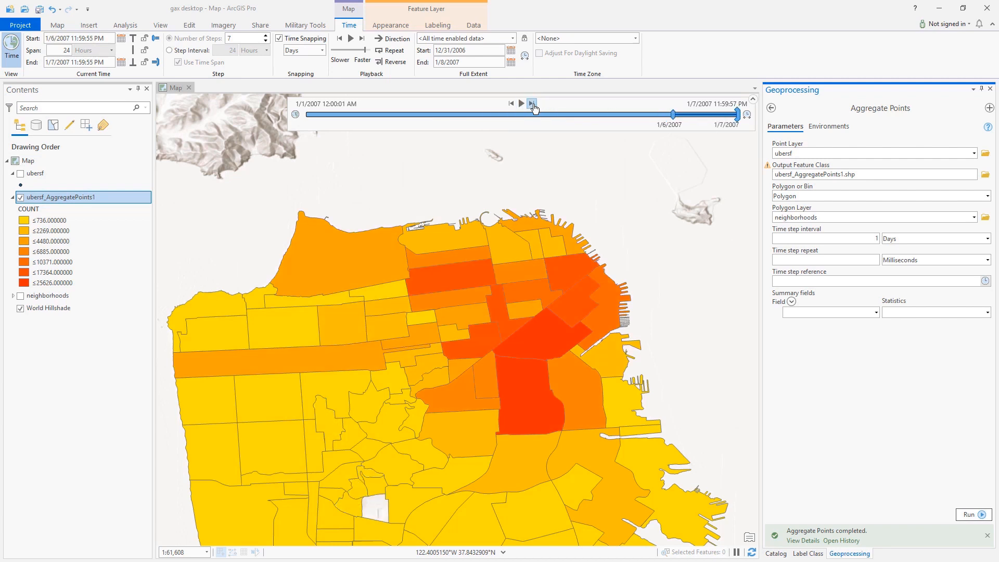
{"action": "left_click", "coordinate": [532, 104]}
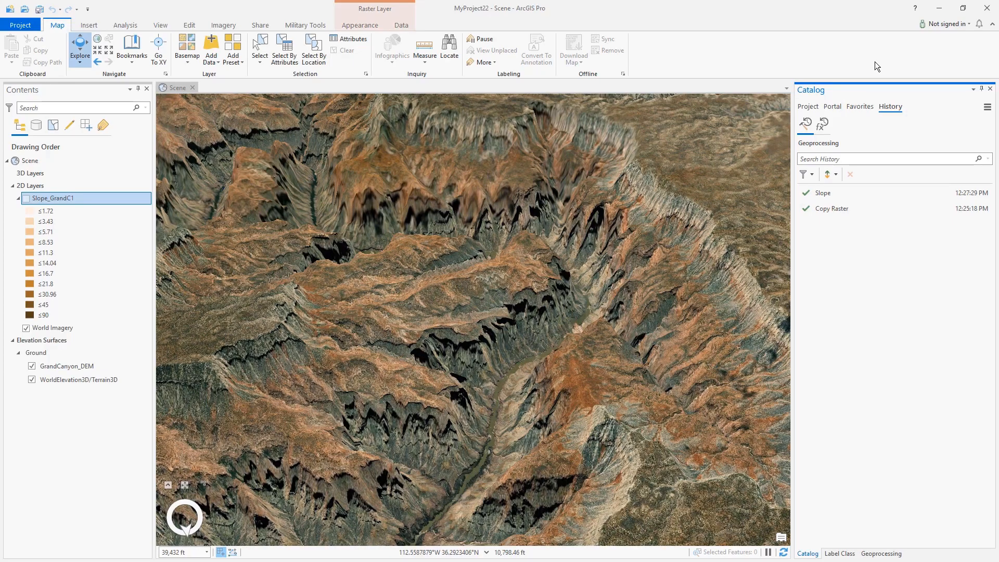
Save the Copy Raster history entry as a Python script named 'Copy' on the Desktop
{"action": "mouse_move", "coordinate": [825, 200]}
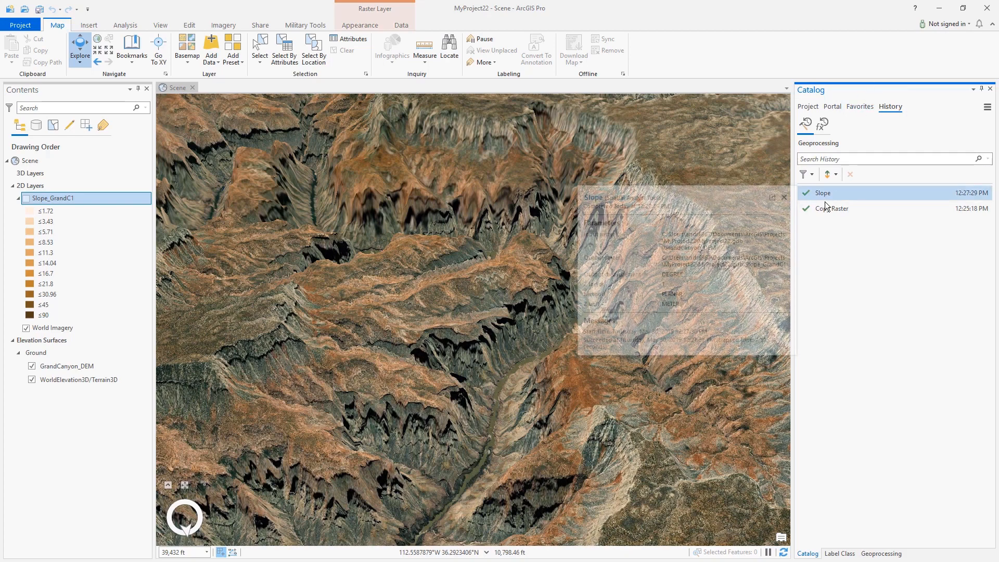
{"action": "left_click", "coordinate": [828, 208]}
{"action": "right_click", "coordinate": [829, 208]}
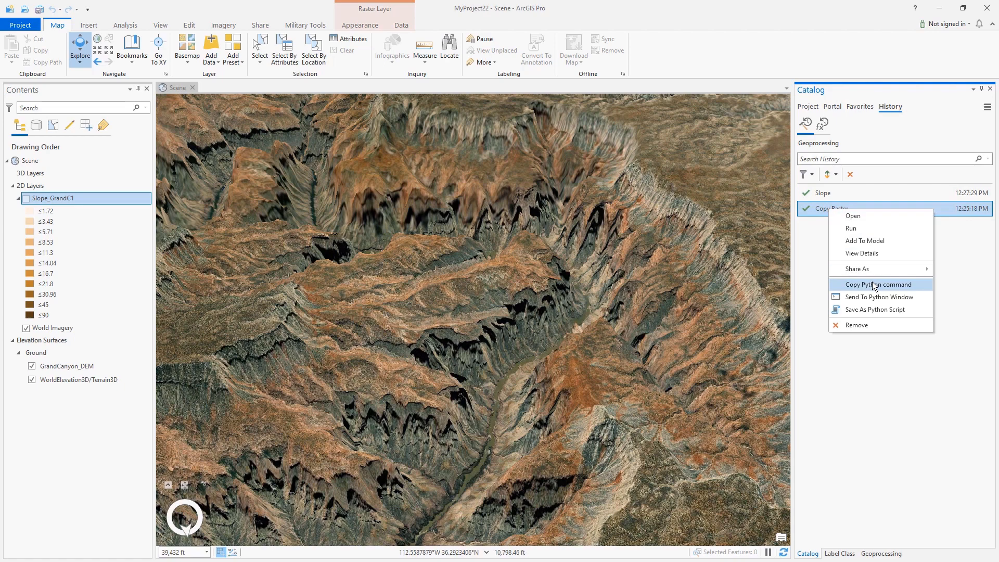
{"action": "left_click", "coordinate": [869, 308]}
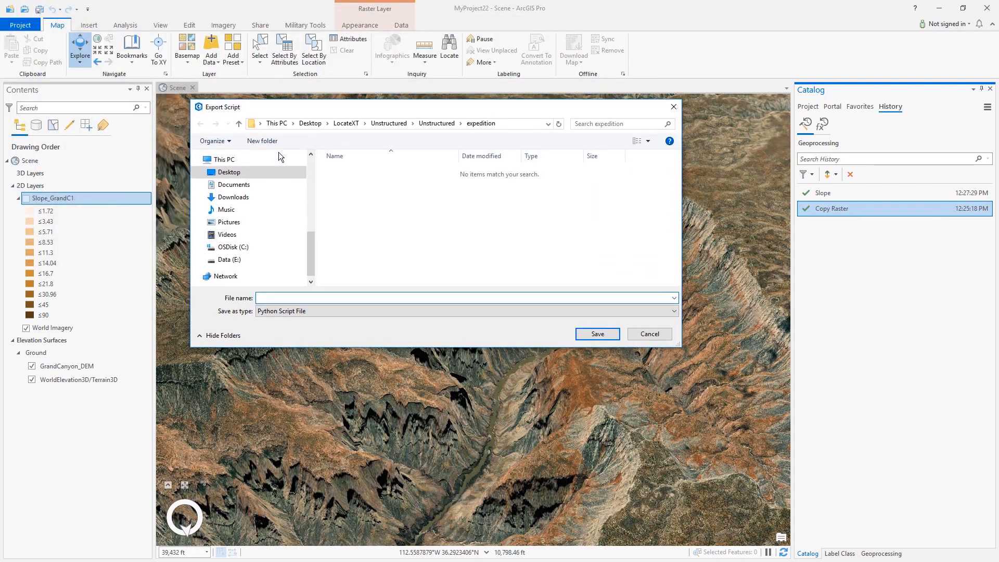
{"action": "left_click", "coordinate": [232, 173]}
{"action": "left_click", "coordinate": [362, 298]}
{"action": "type", "text": "CopyRaster.py"}
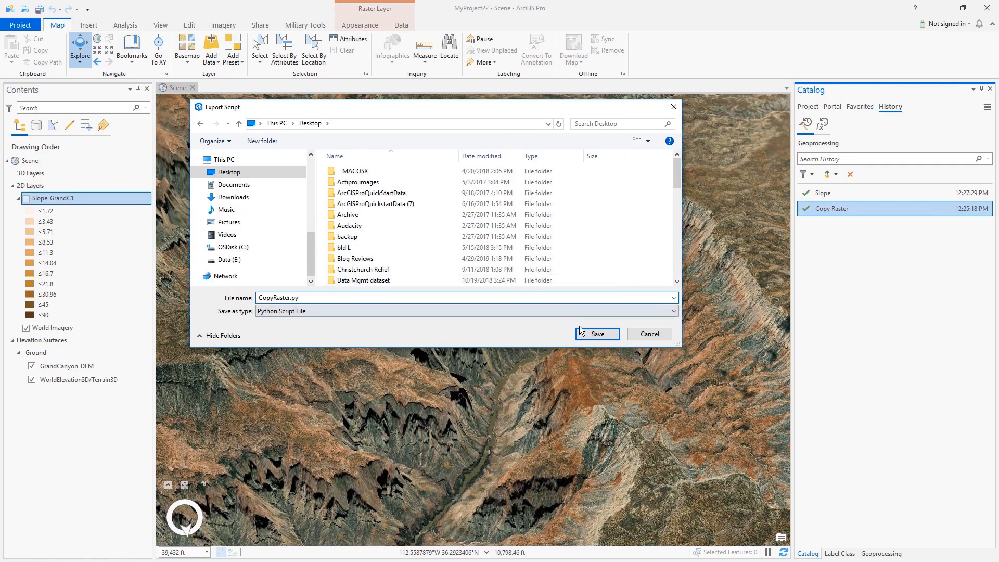
{"action": "left_click", "coordinate": [580, 330]}
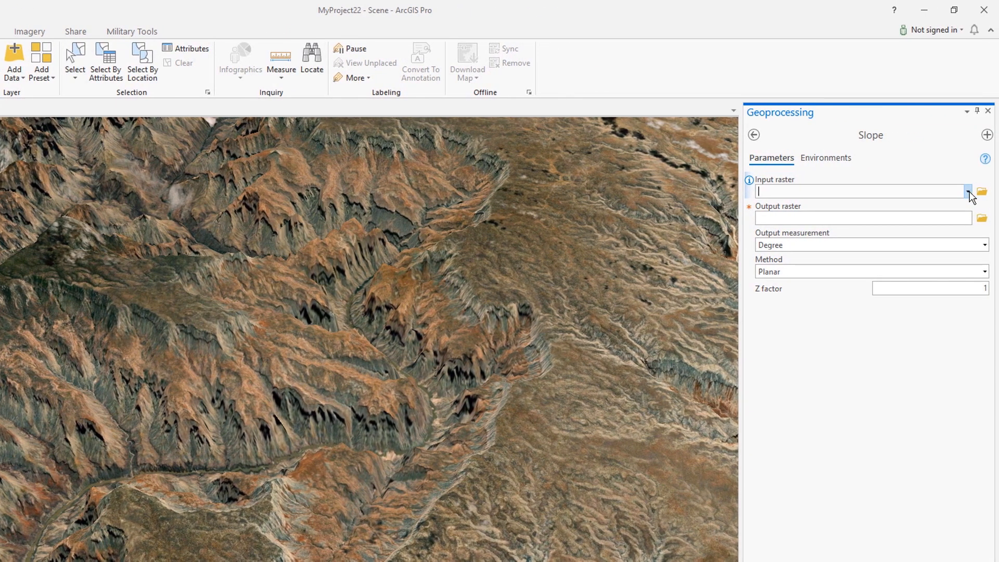
Run Slope on GrandCanyon_DEM and orbit the scene to view the resulting Slope_GrandC1 raster
{"action": "left_click", "coordinate": [968, 192]}
{"action": "left_click", "coordinate": [900, 205]}
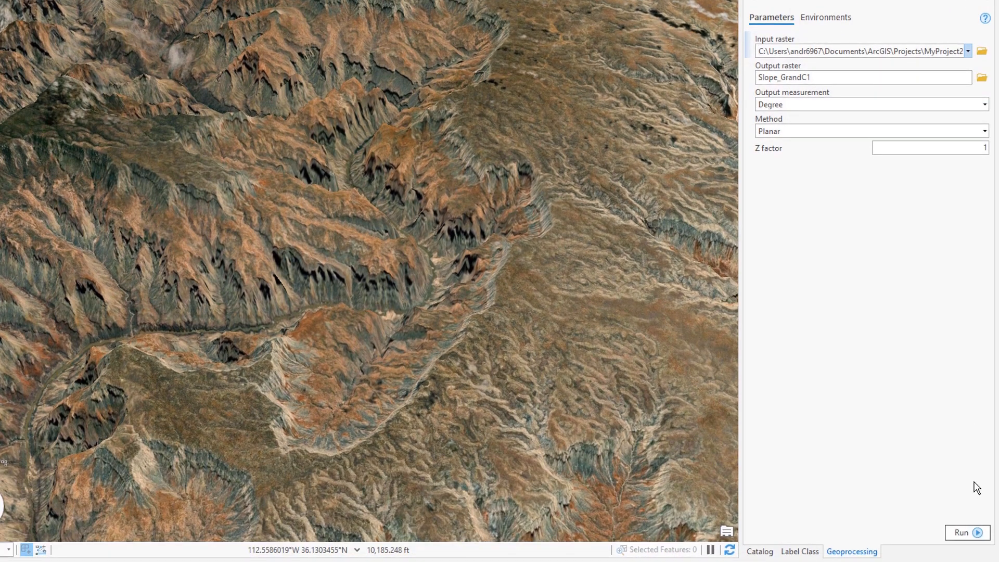
{"action": "left_click", "coordinate": [966, 532]}
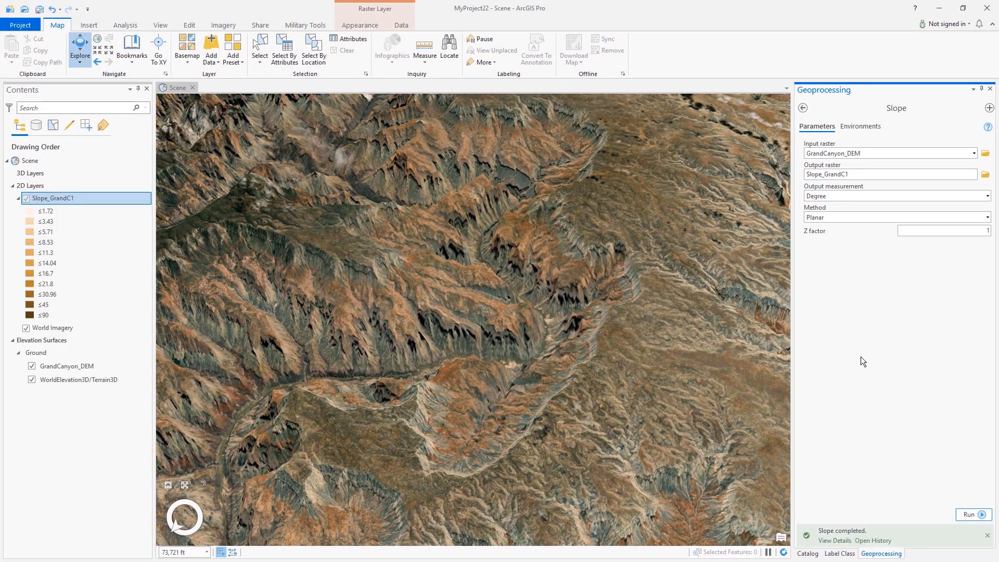
{"action": "mouse_move", "coordinate": [408, 284]}
{"action": "left_mouse_down"}
{"action": "mouse_move", "coordinate": [470, 289]}
{"action": "mouse_move", "coordinate": [537, 274]}
{"action": "left_mouse_up"}
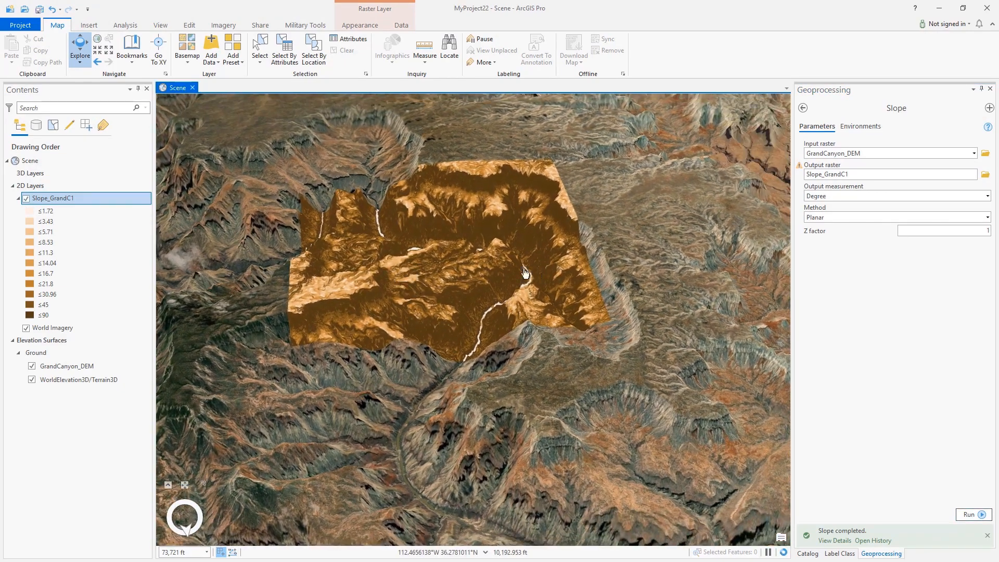
{"action": "scroll", "coordinate": [466, 251], "scroll_direction": "up", "scroll_amount": 5}
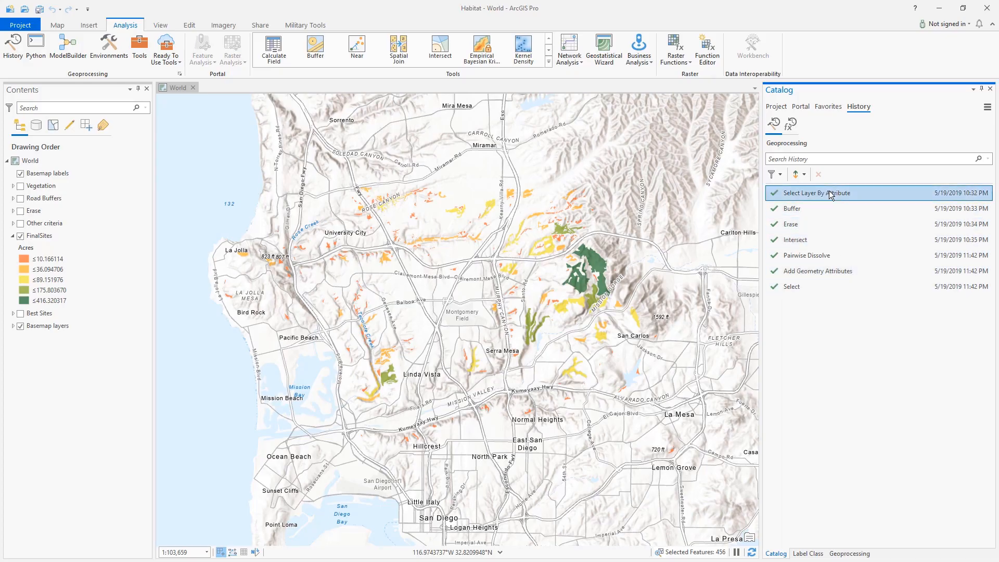
Select all habitat geoprocessing history entries and add them to a new model
{"action": "mouse_move", "coordinate": [828, 190]}
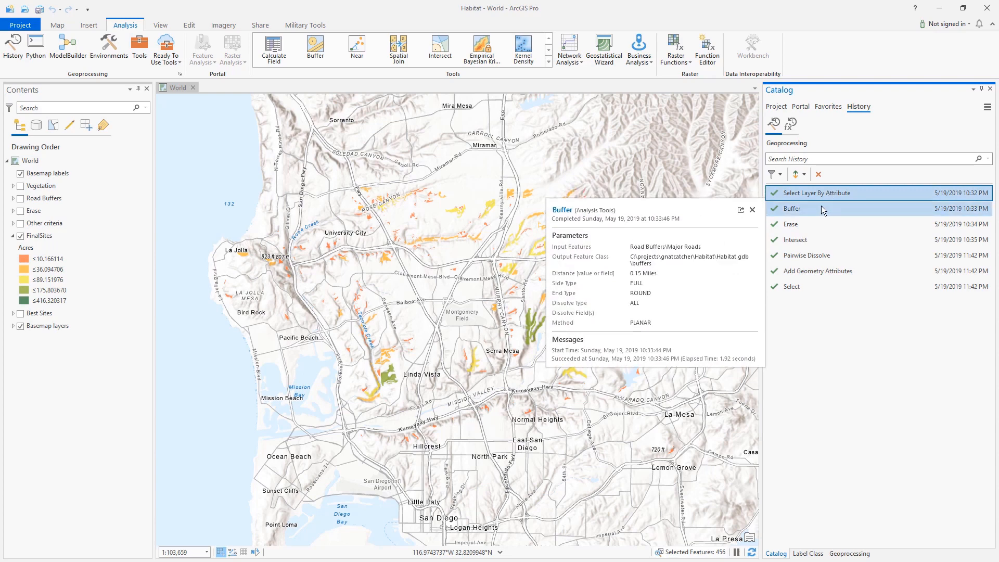
{"action": "mouse_move", "coordinate": [817, 242]}
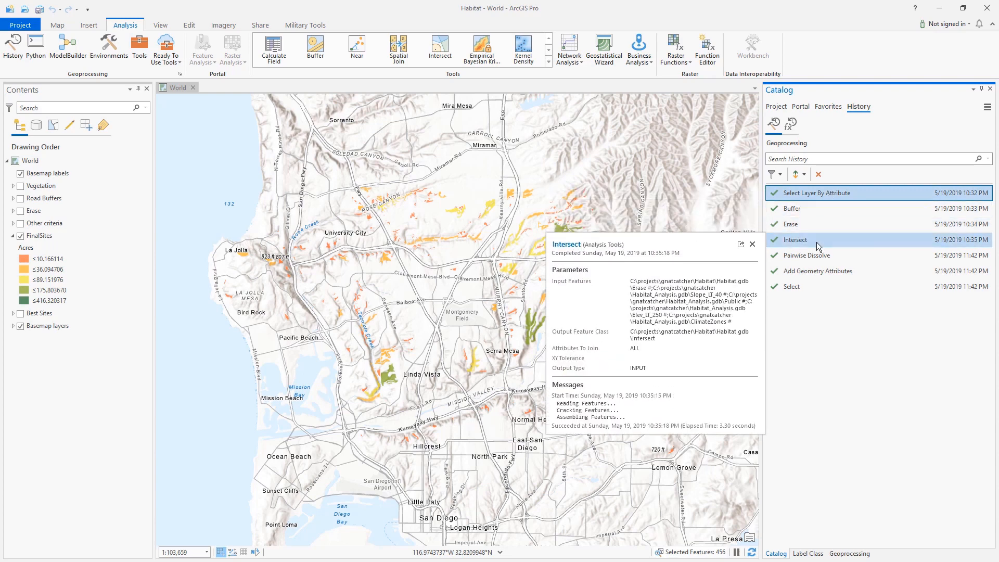
{"action": "left_click", "coordinate": [810, 285], "text": "shift"}
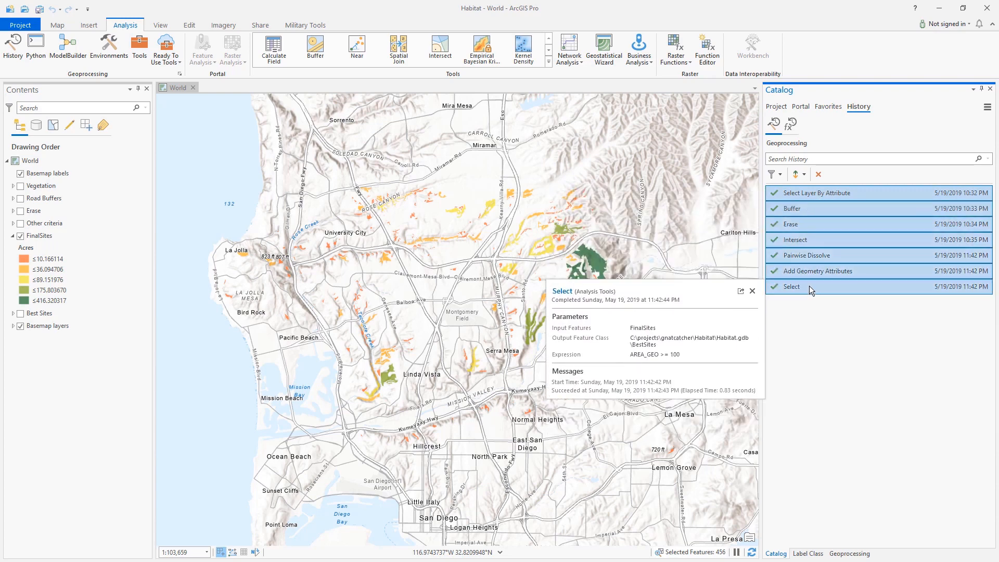
{"action": "right_click", "coordinate": [808, 224]}
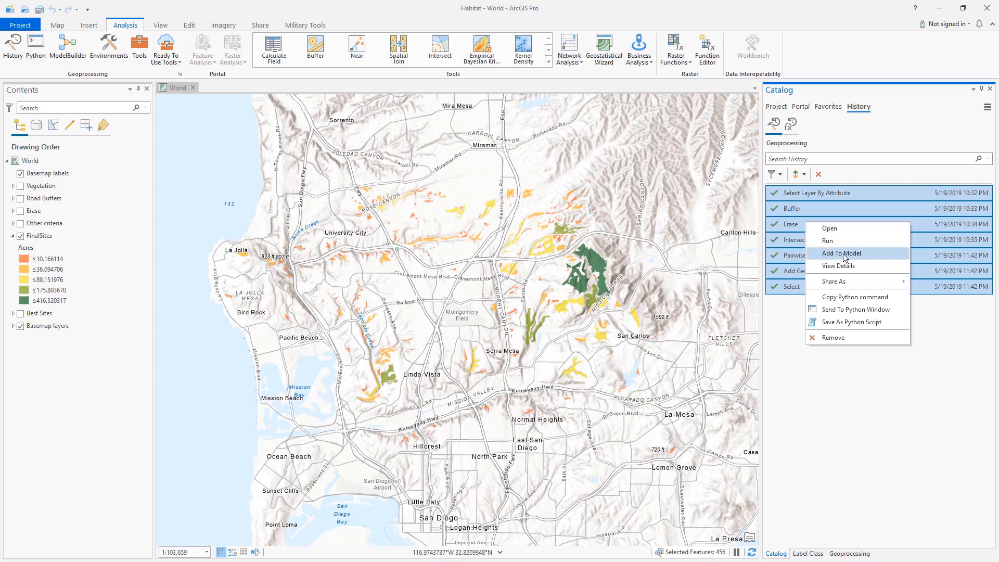
{"action": "left_click", "coordinate": [843, 254]}
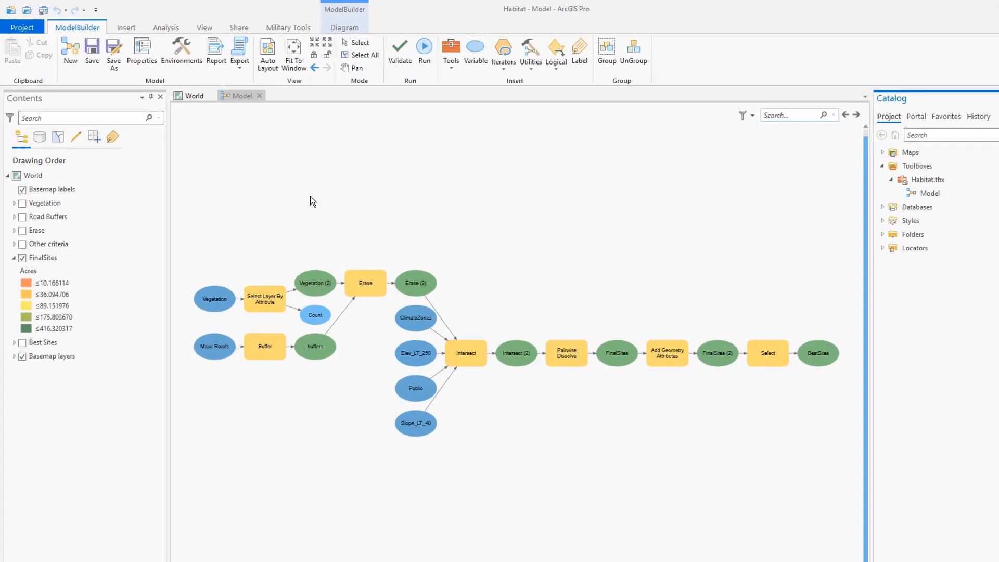
Export the habitat model's code with Send To Python Window
{"action": "left_click", "coordinate": [263, 134]}
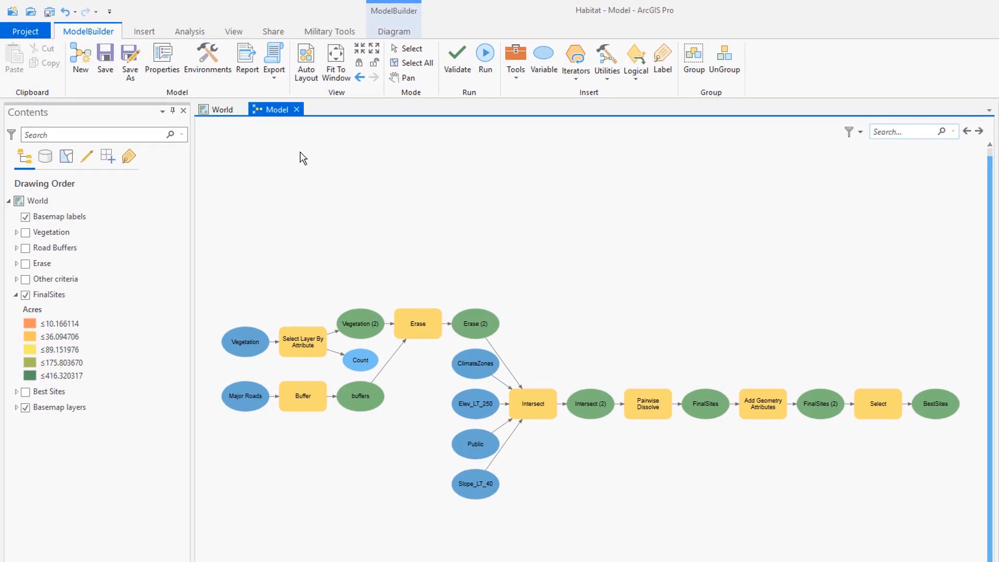
{"action": "left_click", "coordinate": [274, 81]}
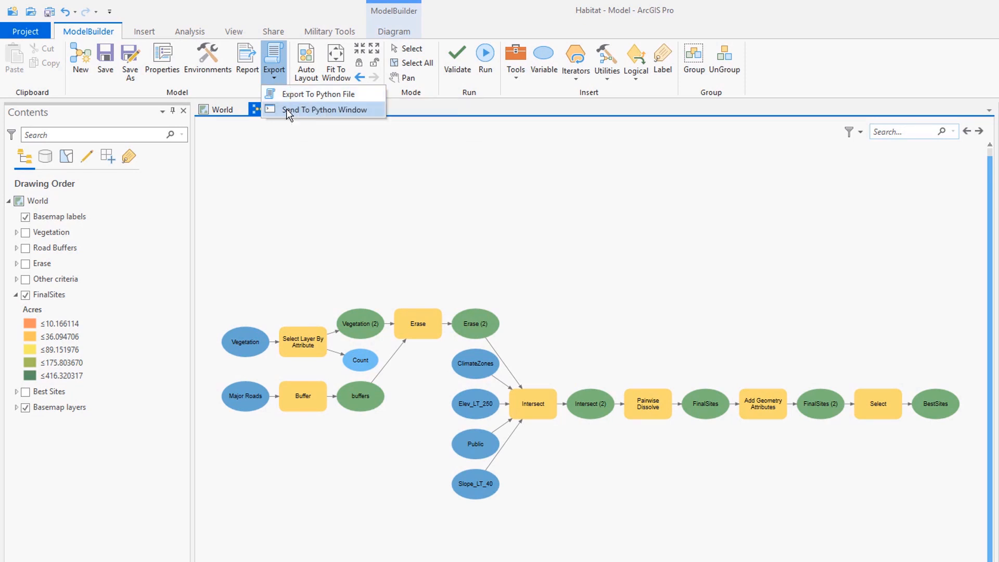
{"action": "left_click", "coordinate": [287, 109]}
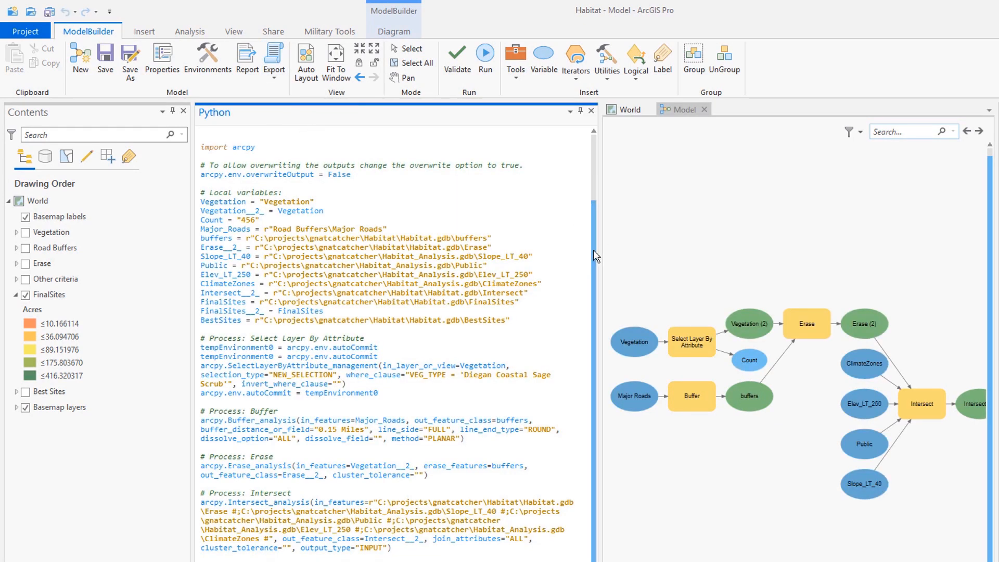
Compare the Select_analysis, AddGeometryAttributes and PairwiseDissolve functions with their diagram steps
{"action": "left_click_drag", "start_coordinate": [593, 236], "coordinate": [575, 327]}
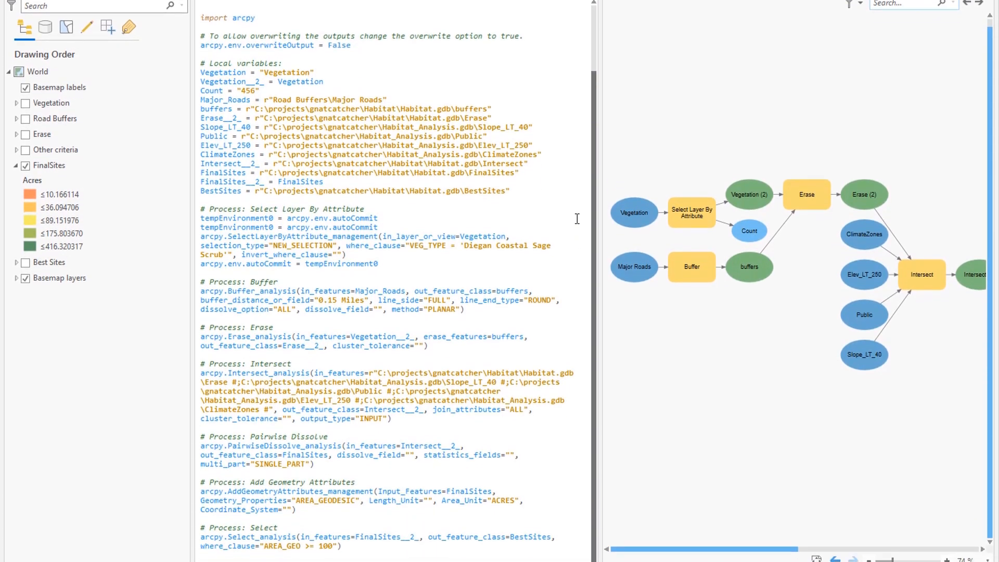
{"action": "double_click", "coordinate": [243, 527]}
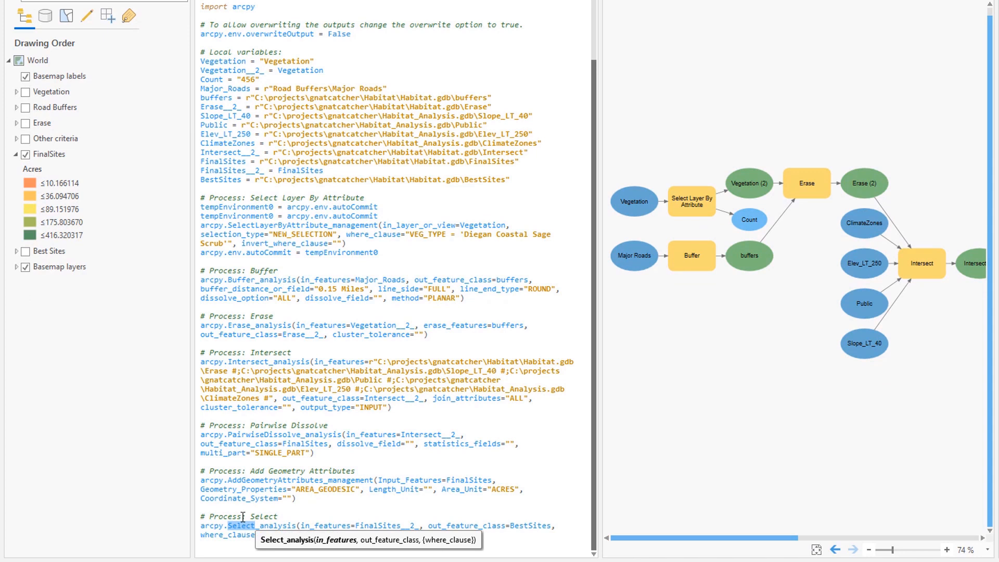
{"action": "double_click", "coordinate": [240, 481]}
{"action": "double_click", "coordinate": [237, 436]}
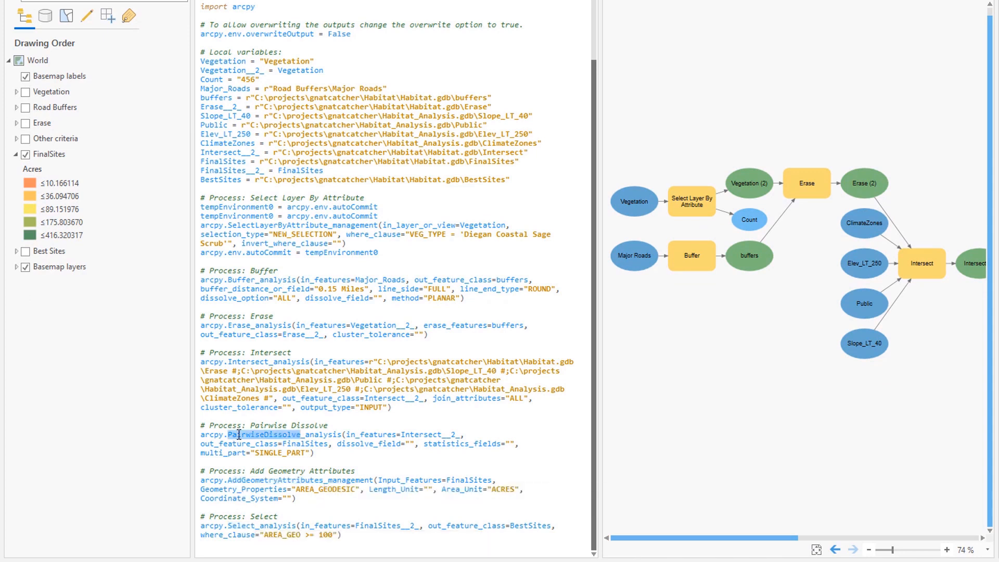
{"action": "left_click_drag", "start_coordinate": [751, 536], "coordinate": [934, 523]}
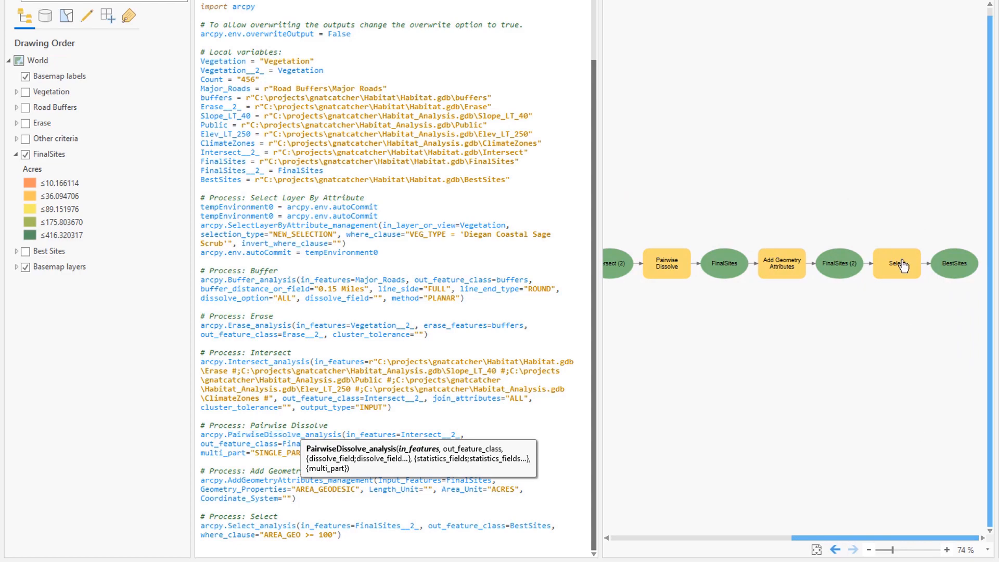
{"action": "left_click", "coordinate": [770, 263]}
{"action": "left_click", "coordinate": [669, 275]}
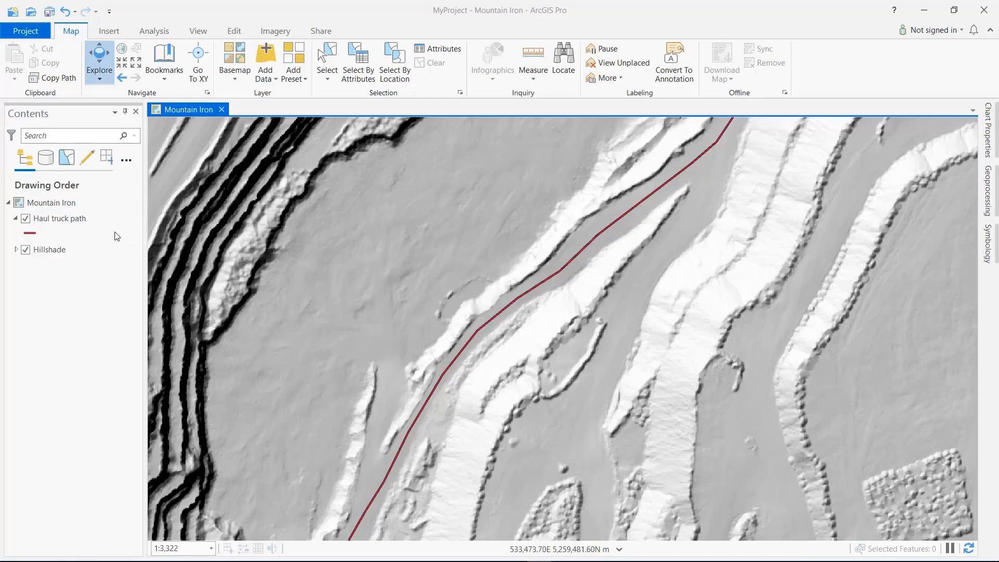
Create a profile graph of elevation along the Haul truck path layer
{"action": "right_click", "coordinate": [63, 220]}
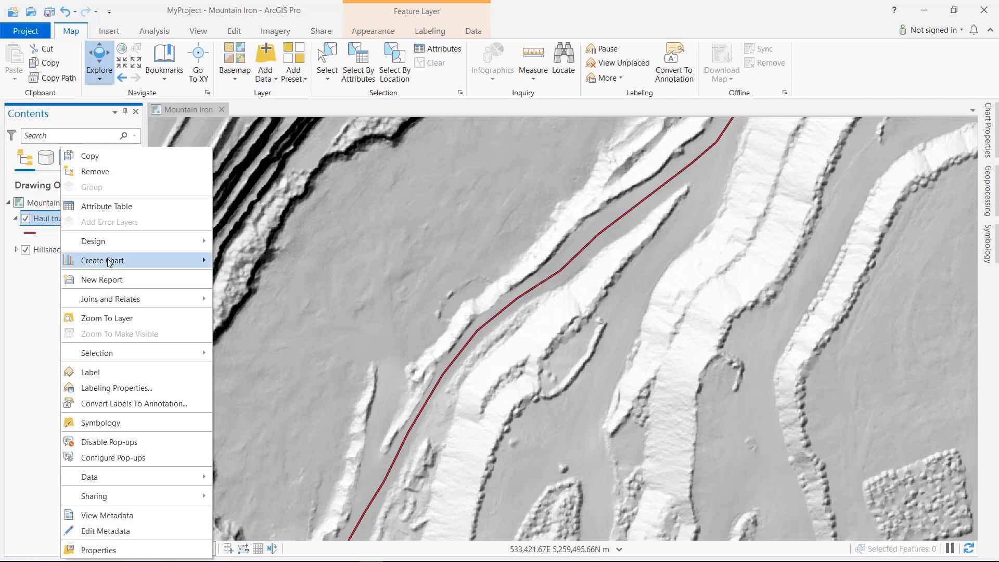
{"action": "mouse_move", "coordinate": [108, 261]}
{"action": "left_click", "coordinate": [260, 402]}
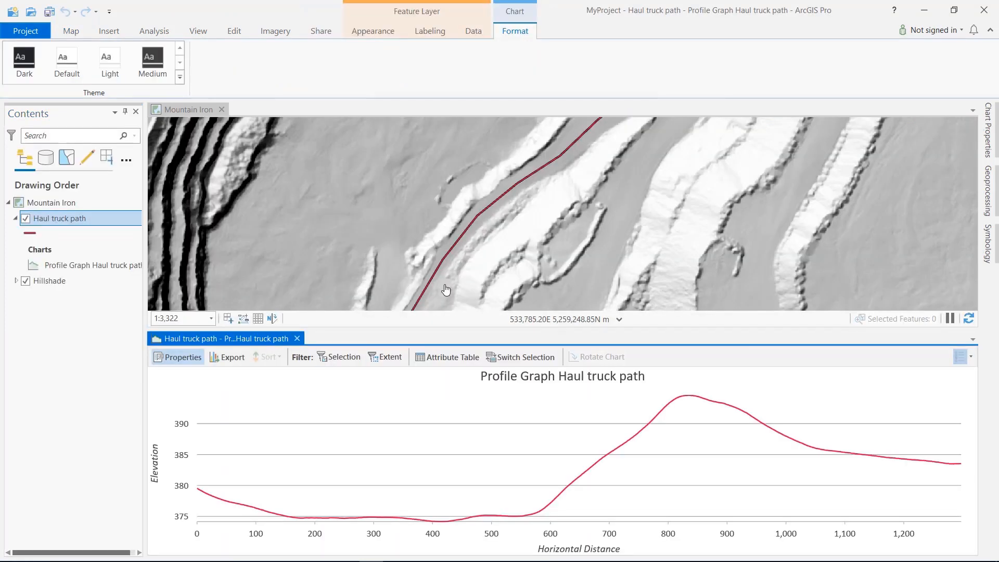
{"action": "scroll", "coordinate": [494, 252], "scroll_direction": "down", "scroll_amount": 2}
{"action": "scroll", "coordinate": [495, 251], "scroll_direction": "up", "scroll_amount": 2}
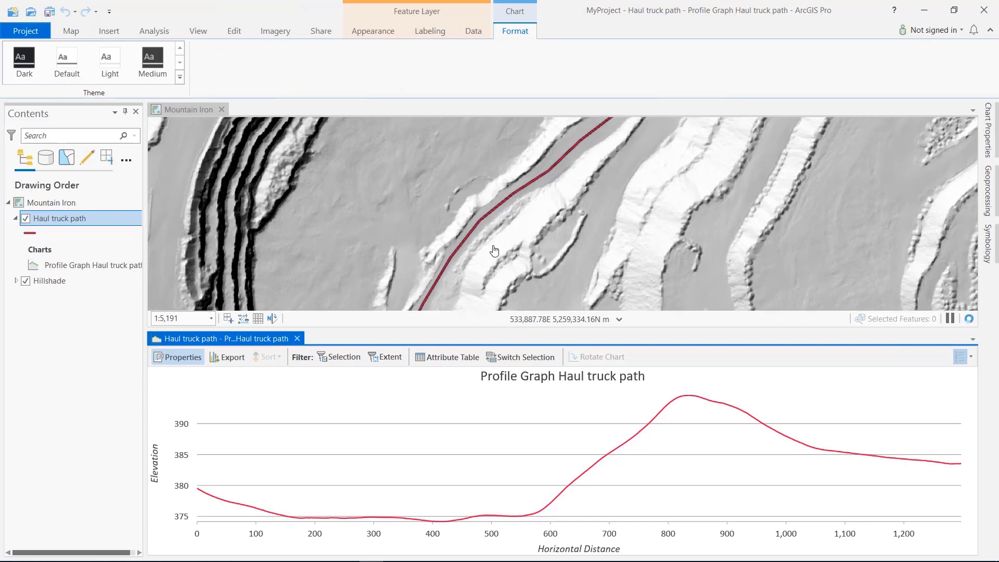
Turn on the profile's Extent filter and pan along the truck path to update it
{"action": "left_click_drag", "start_coordinate": [474, 278], "coordinate": [538, 220]}
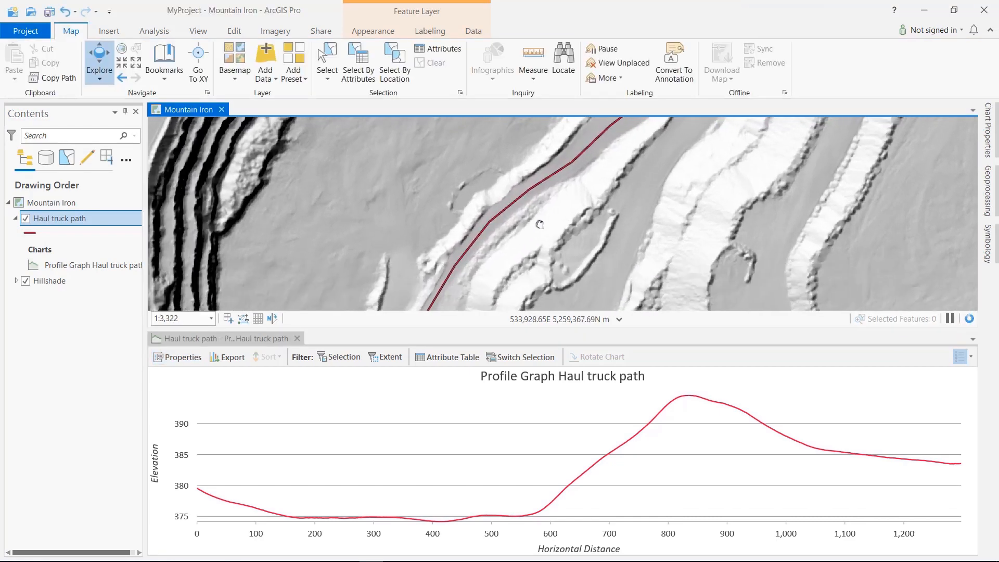
{"action": "left_click", "coordinate": [392, 358]}
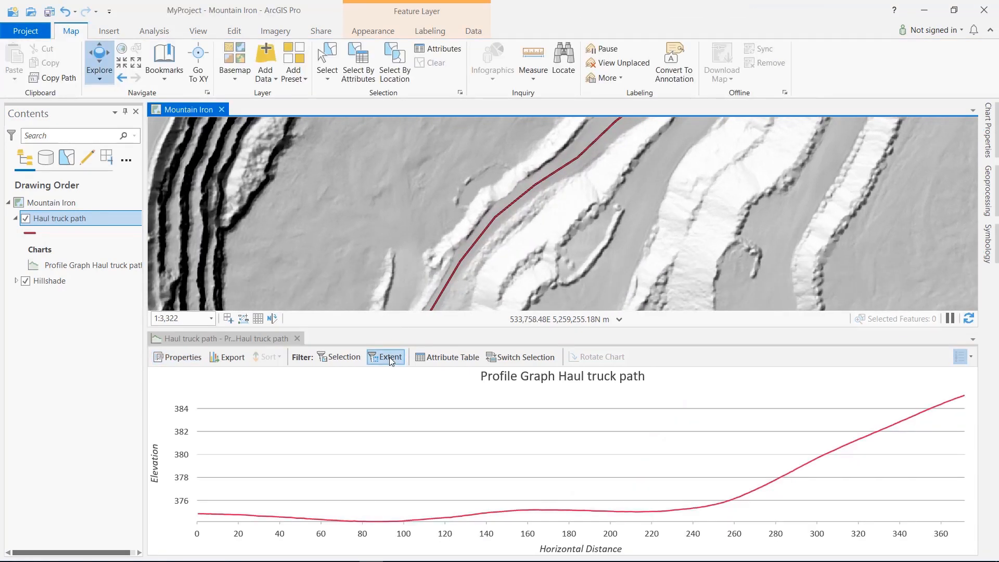
{"action": "left_click_drag", "start_coordinate": [569, 216], "coordinate": [525, 265]}
{"action": "left_click_drag", "start_coordinate": [621, 217], "coordinate": [554, 271]}
{"action": "left_click_drag", "start_coordinate": [607, 235], "coordinate": [568, 275]}
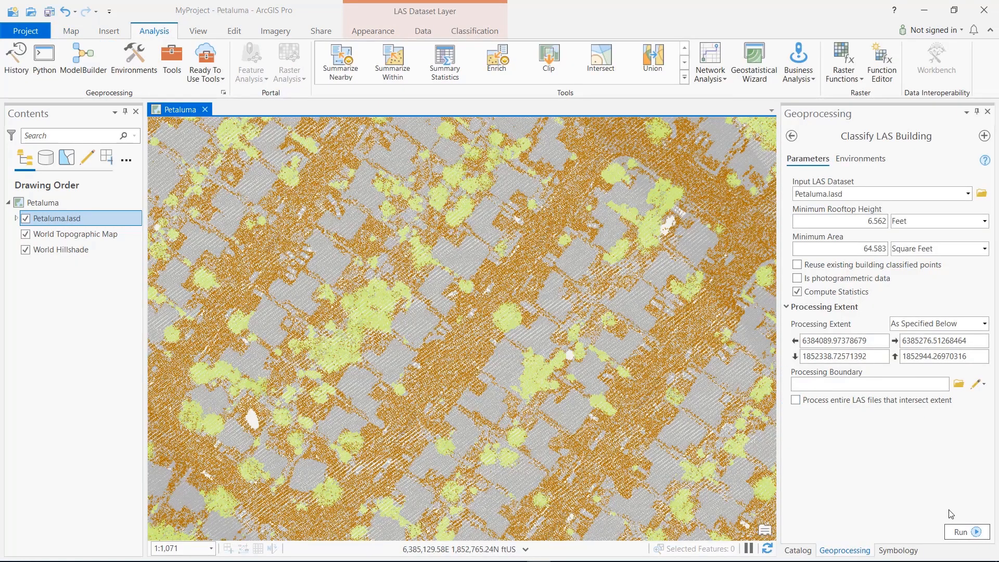
Run the LAS building classification, then open routes.txt from the GTFS folder
{"action": "left_click", "coordinate": [958, 531]}
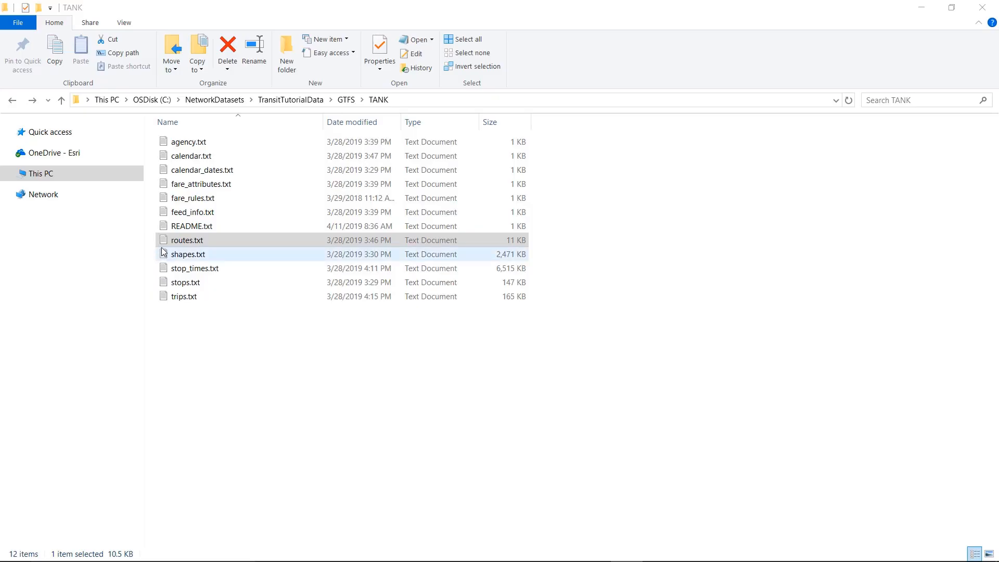
{"action": "left_click", "coordinate": [164, 240]}
{"action": "double_click", "coordinate": [175, 243]}
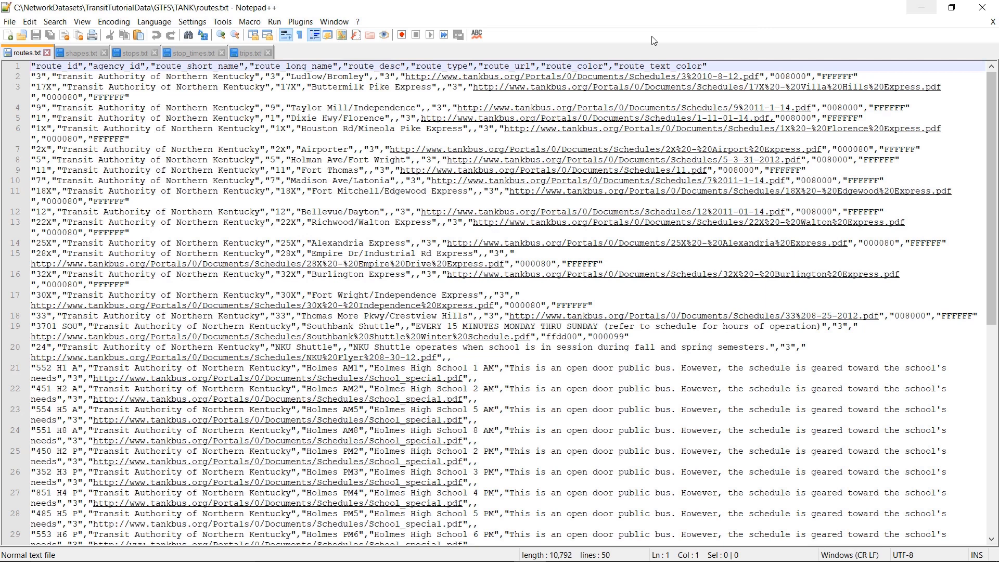
View the shapes, stops, stop_times and trips files in turn, then close Notepad++
{"action": "left_click", "coordinate": [78, 53]}
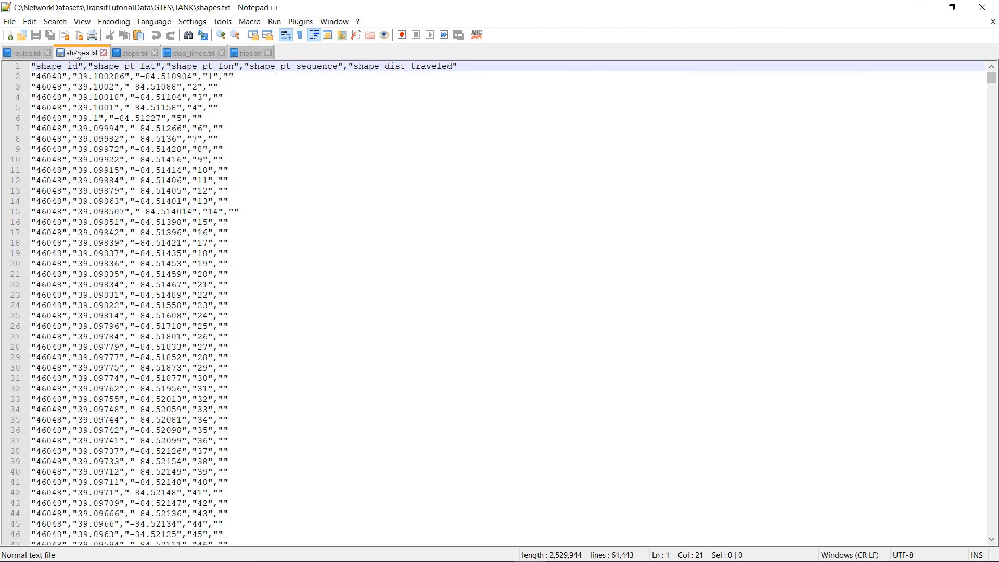
{"action": "left_click", "coordinate": [131, 53]}
{"action": "left_click", "coordinate": [182, 53]}
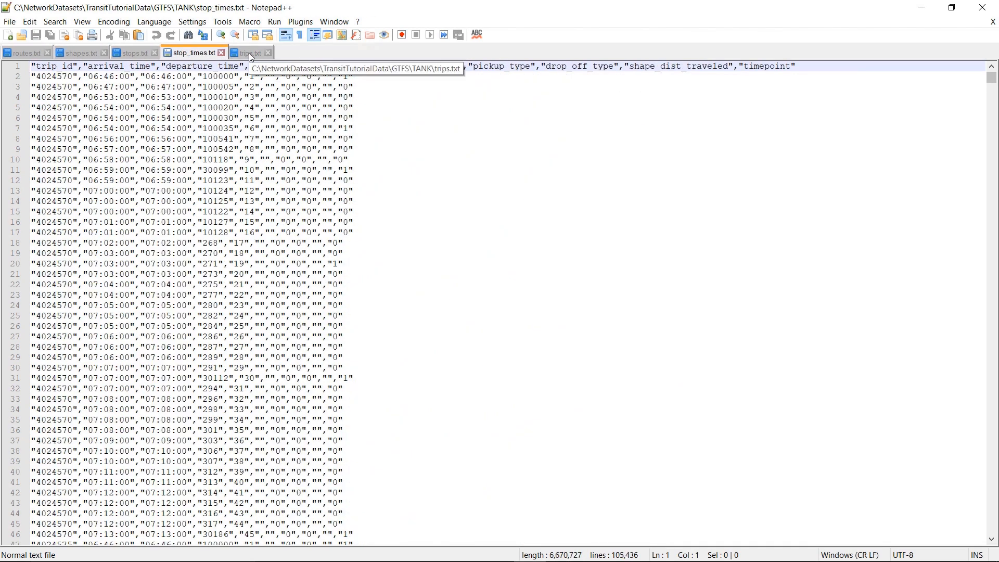
{"action": "left_click", "coordinate": [249, 52]}
{"action": "left_click", "coordinate": [990, 4]}
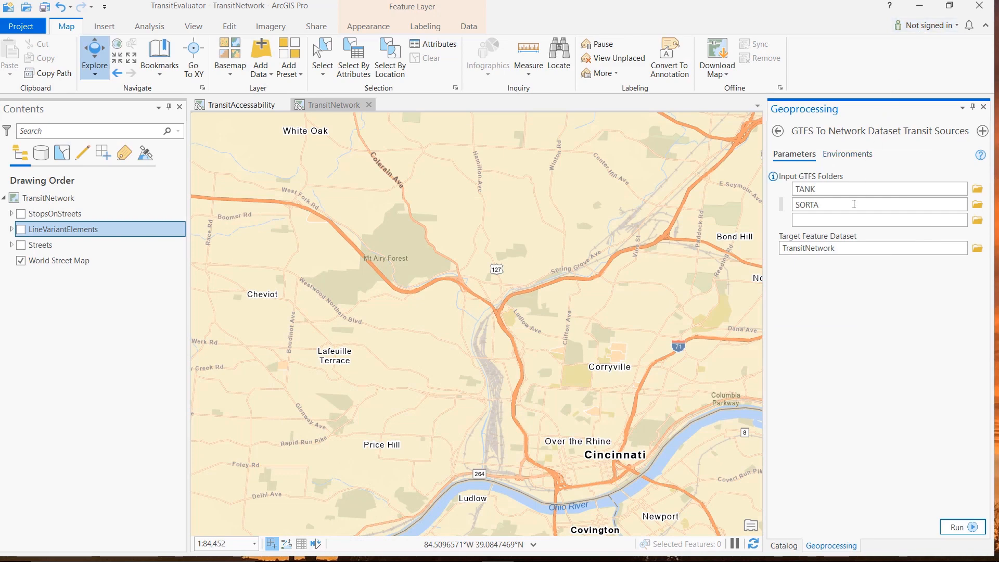
Turn on the Streets, LineVariantElements and StopsOnStreets layers
{"action": "left_click", "coordinate": [783, 545]}
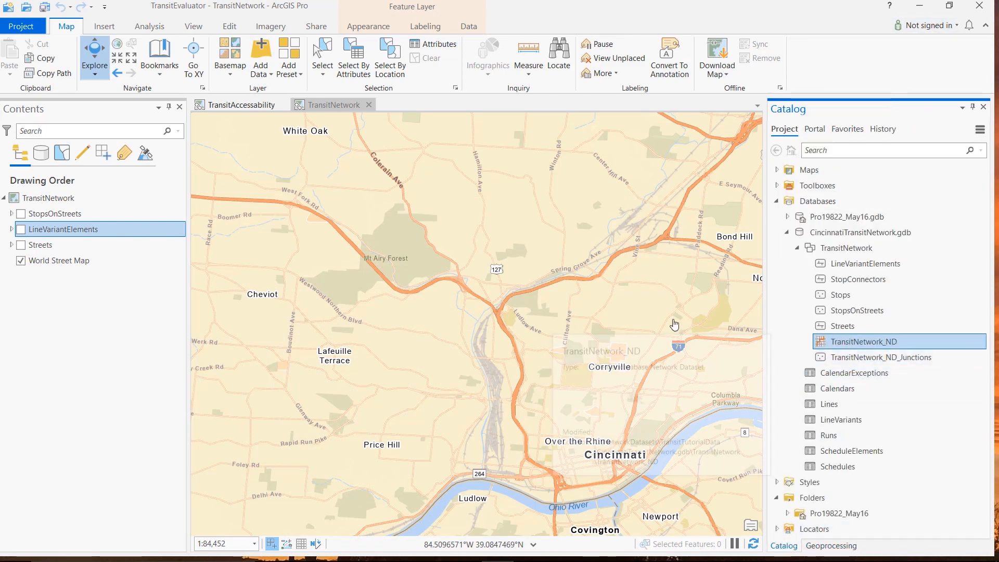
{"action": "left_click", "coordinate": [21, 245]}
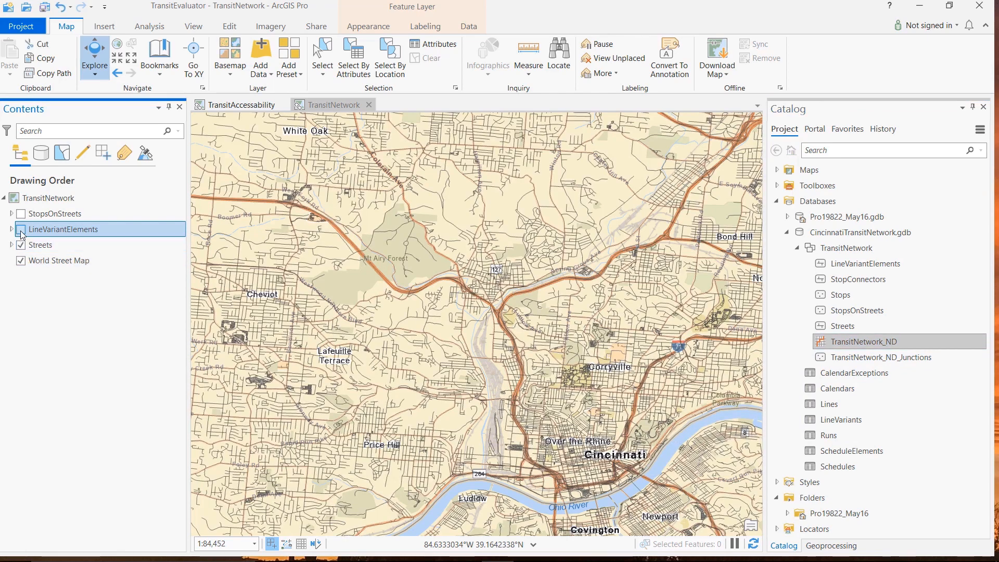
{"action": "left_click", "coordinate": [21, 229]}
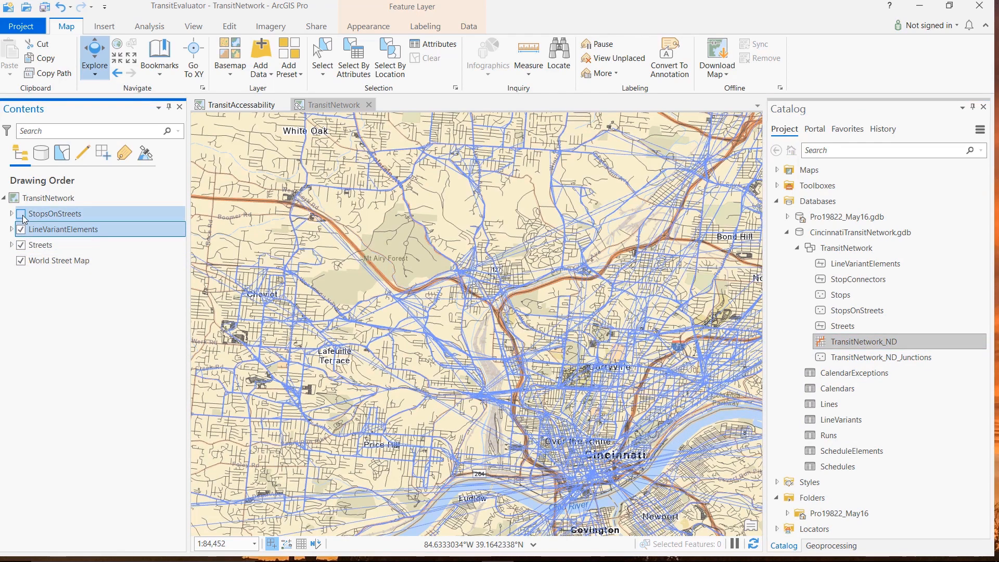
{"action": "left_click", "coordinate": [21, 213]}
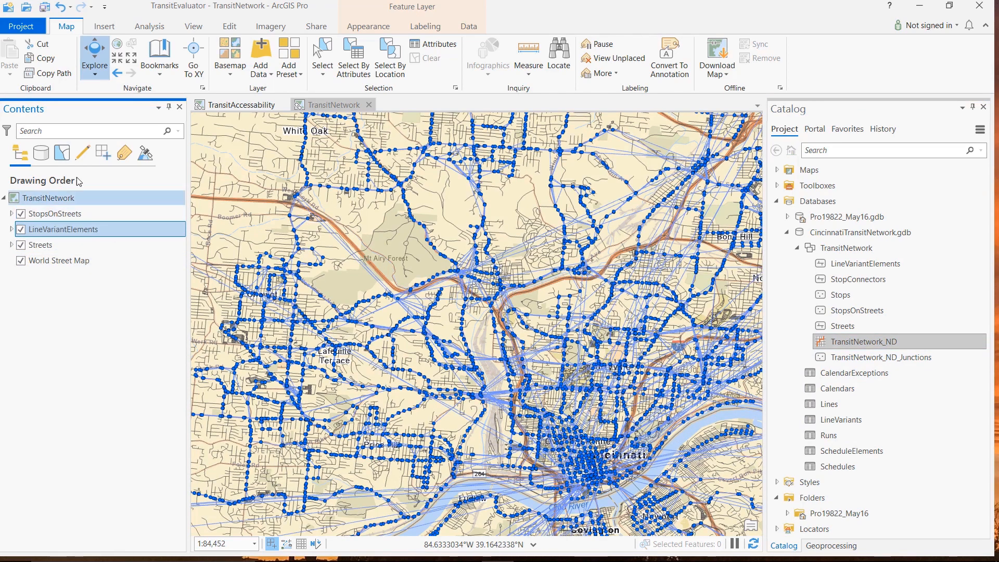
Rerun the TransitAccessability service area at 8:15 AM, then show PopulationZones
{"action": "left_click", "coordinate": [219, 106]}
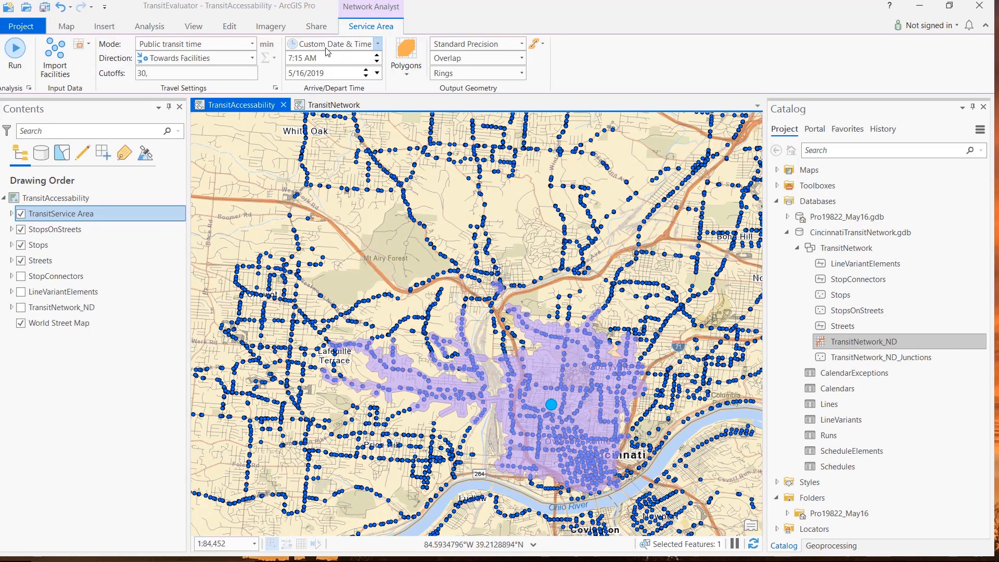
{"action": "left_click", "coordinate": [290, 59]}
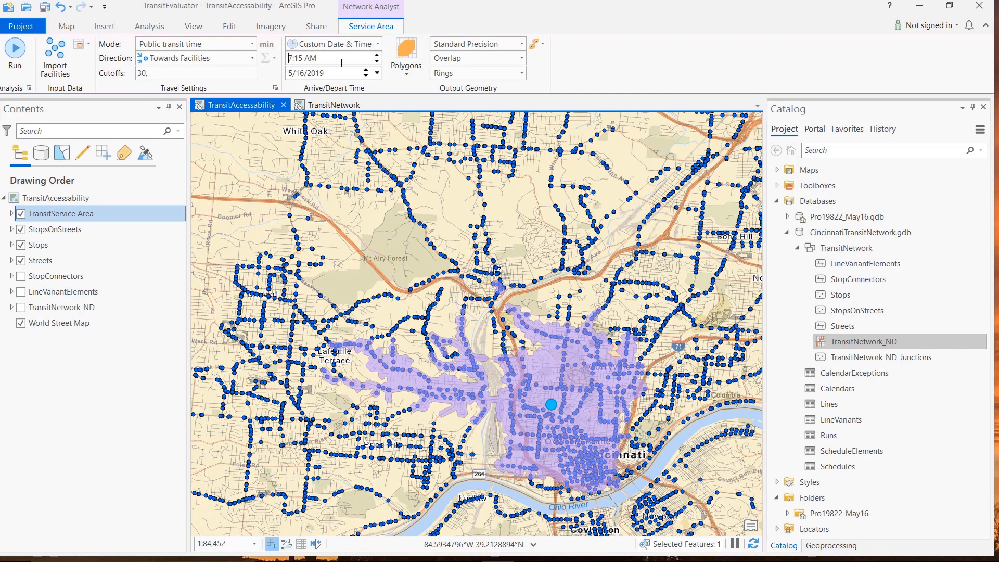
{"action": "left_click", "coordinate": [377, 54]}
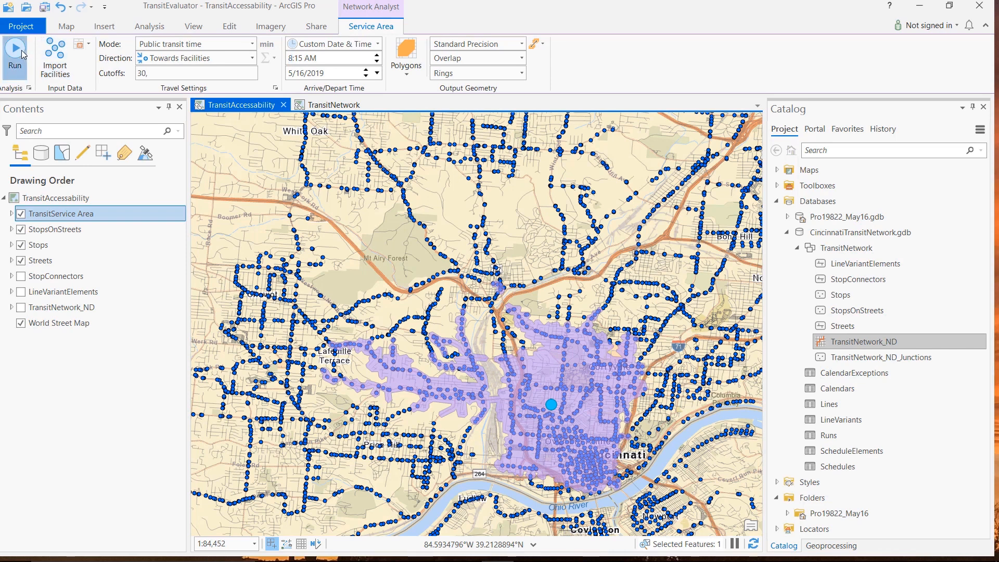
{"action": "left_click", "coordinate": [24, 54]}
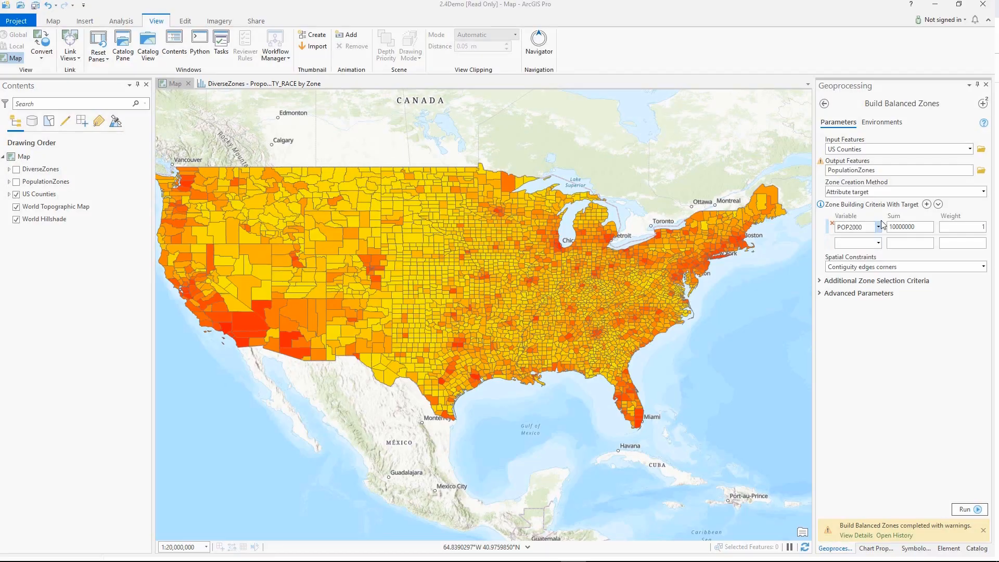
{"action": "left_click", "coordinate": [16, 182]}
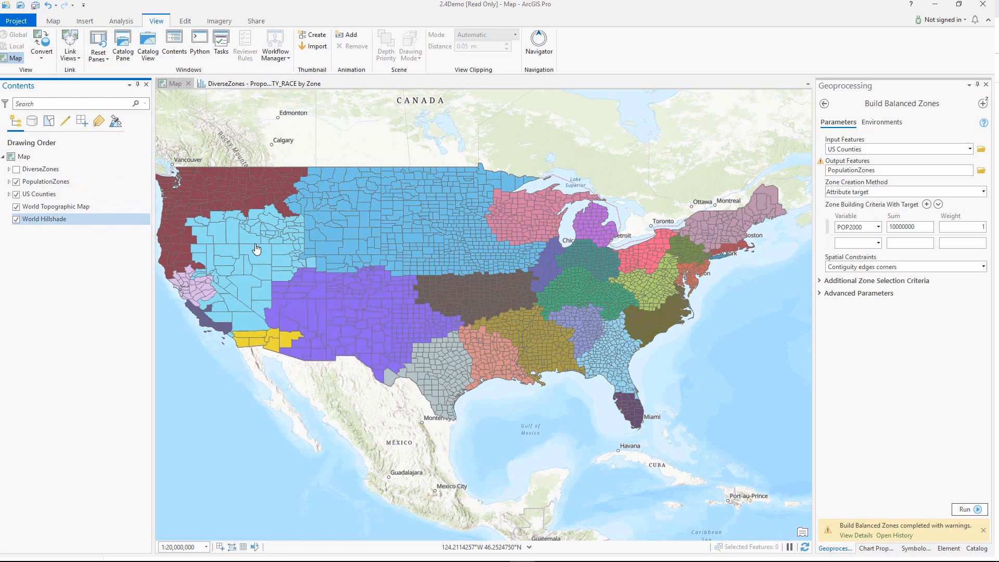
Show and expand DiverseZones, open its MAJORITY_RACE proportion chart, then turn on DiabetesVsObesity
{"action": "left_click", "coordinate": [864, 281]}
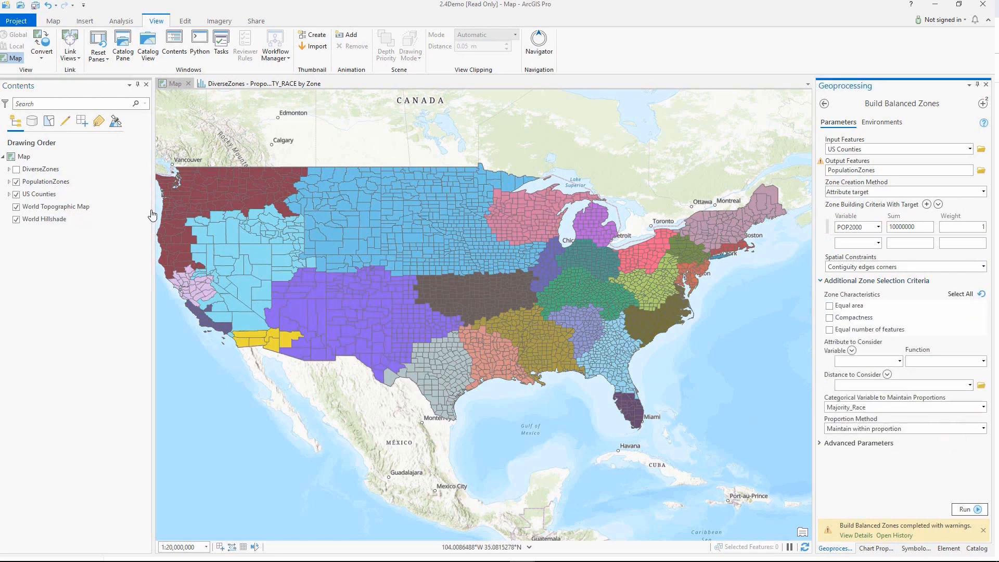
{"action": "left_click", "coordinate": [16, 169]}
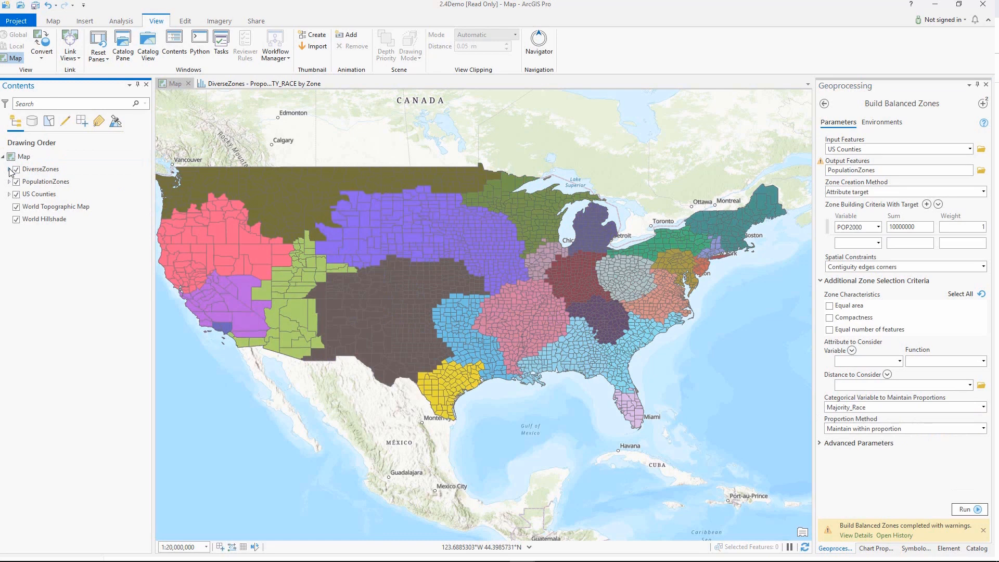
{"action": "left_click", "coordinate": [9, 169]}
{"action": "scroll", "coordinate": [94, 416], "scroll_direction": "down", "scroll_amount": 1}
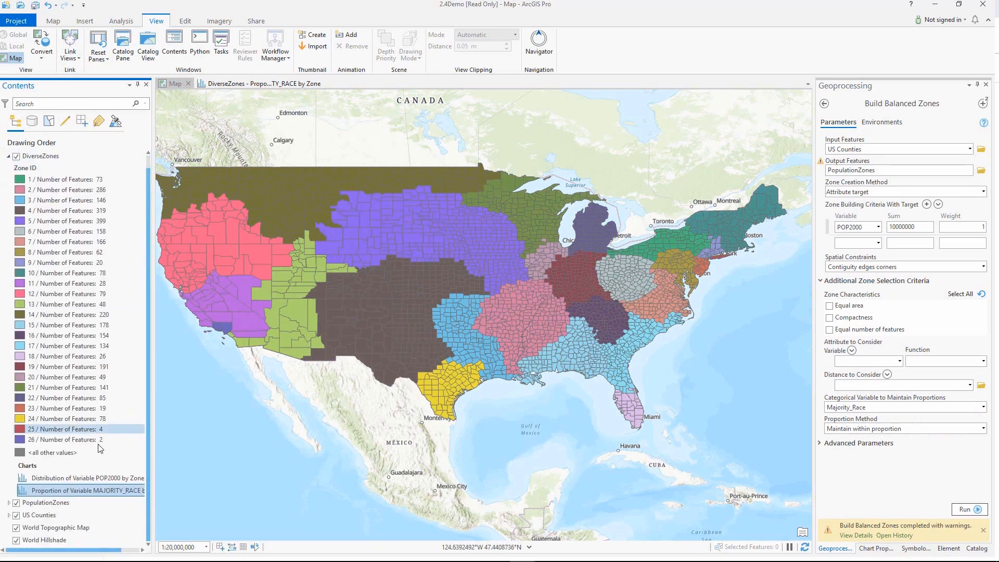
{"action": "double_click", "coordinate": [89, 491]}
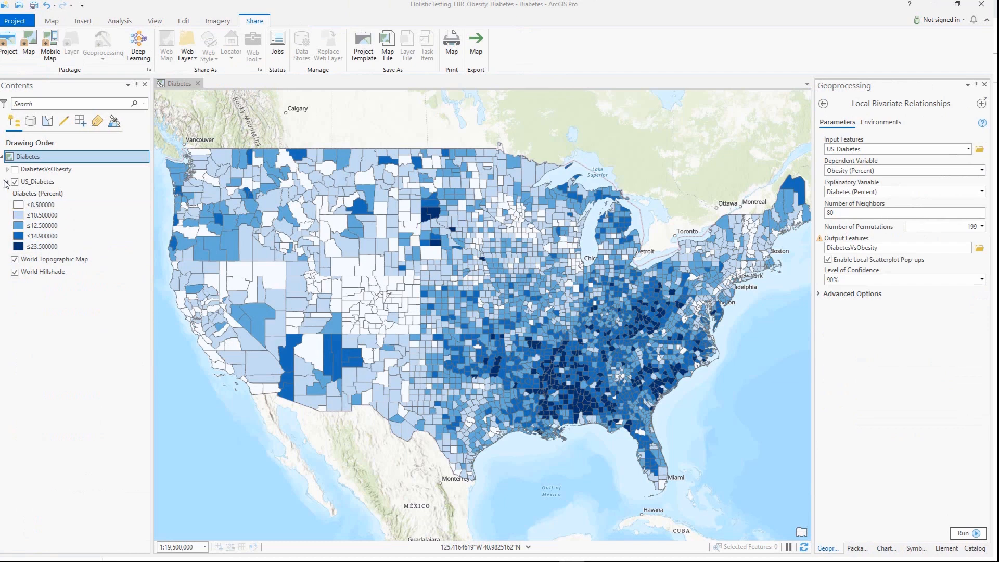
{"action": "left_click", "coordinate": [15, 169]}
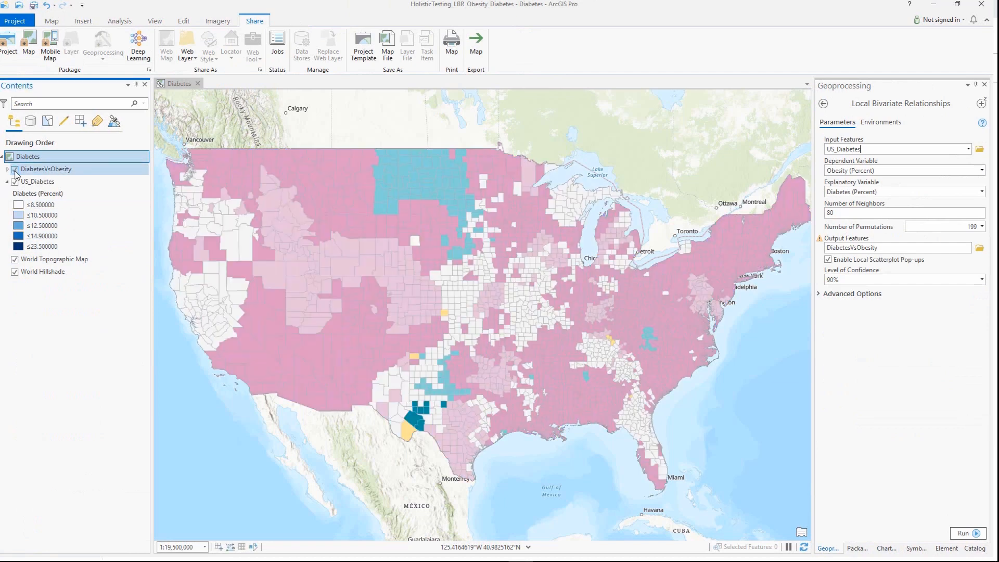
Open and close the local scatterplot pop-ups for two counties, including a blue one
{"action": "left_click", "coordinate": [415, 289]}
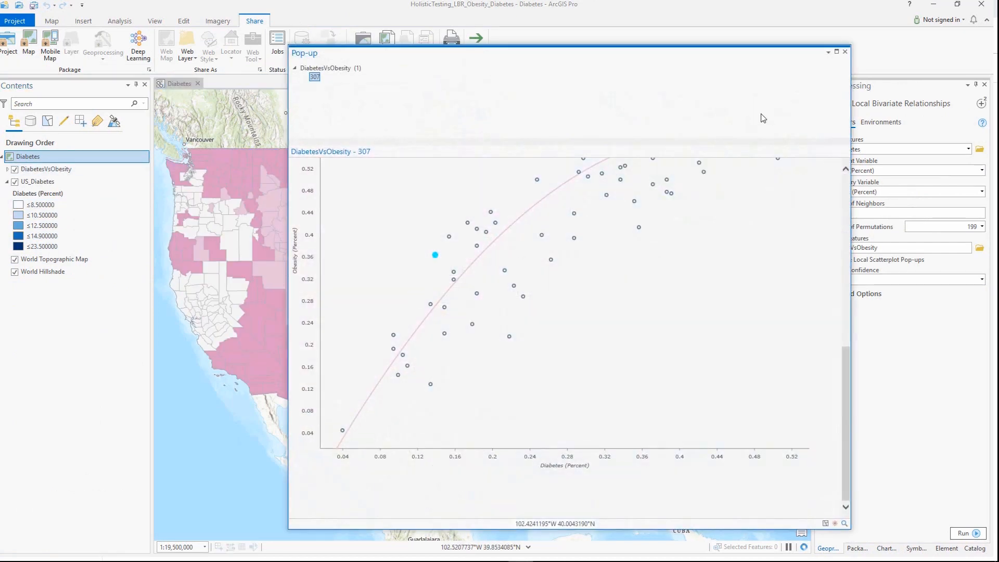
{"action": "left_click", "coordinate": [845, 51]}
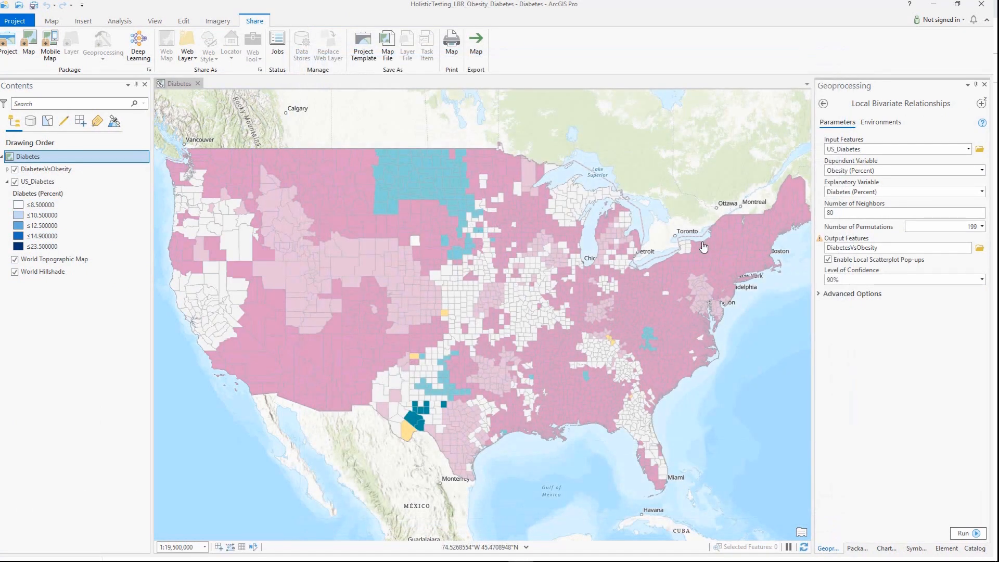
{"action": "left_click", "coordinate": [650, 338]}
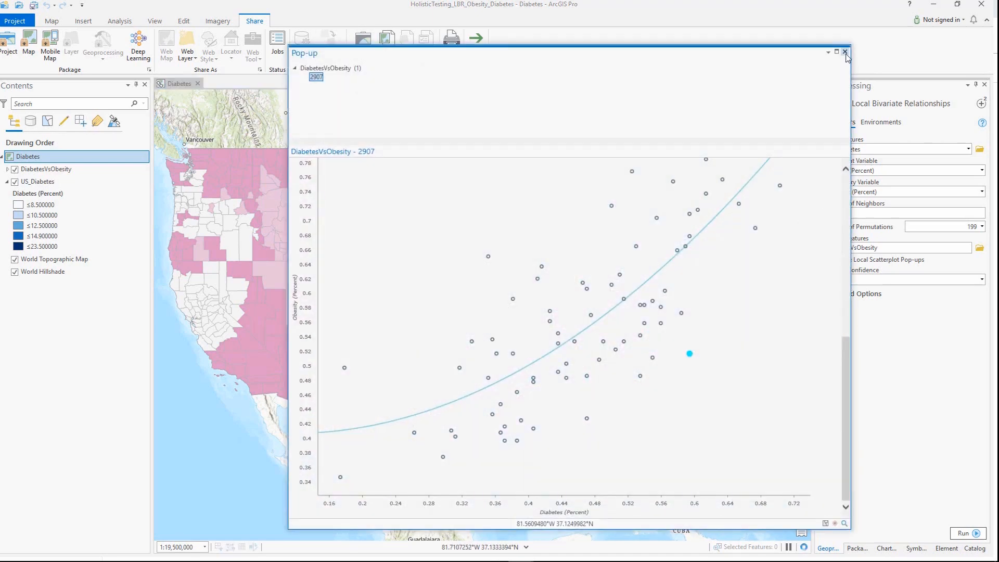
{"action": "left_click", "coordinate": [846, 55]}
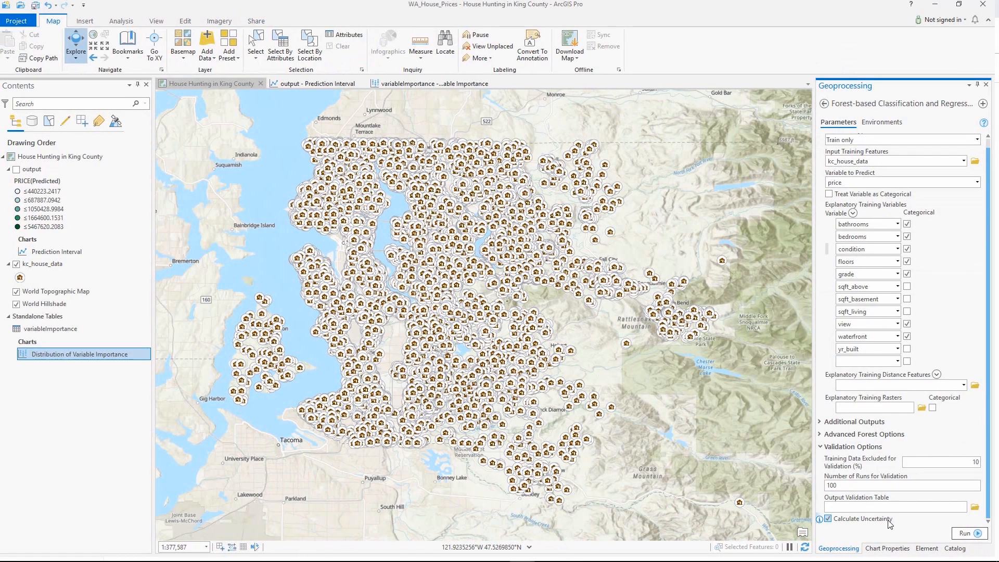
Turn on the predicted-price layer and open its Prediction Interval and Variable Importance charts
{"action": "left_click", "coordinate": [18, 170]}
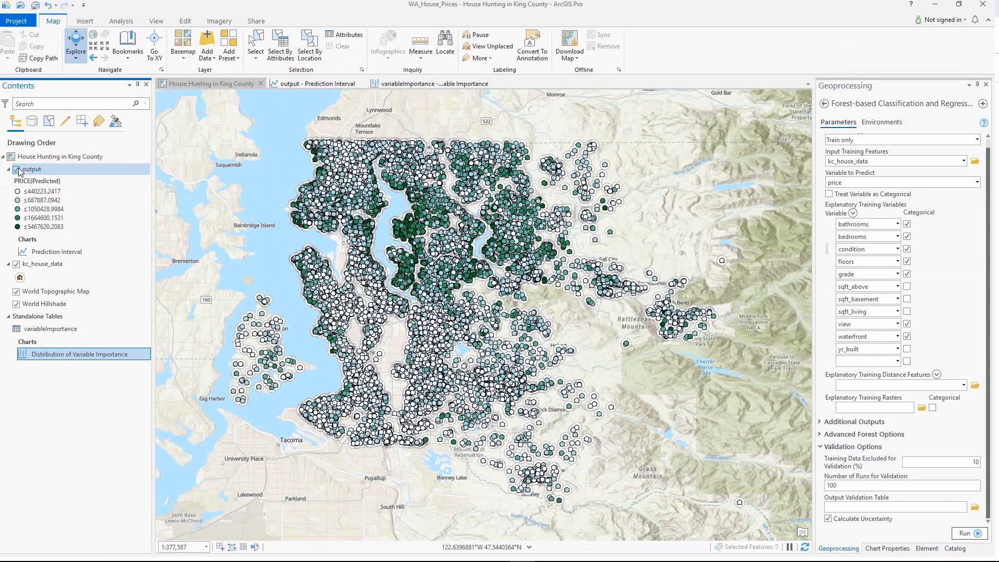
{"action": "double_click", "coordinate": [59, 252]}
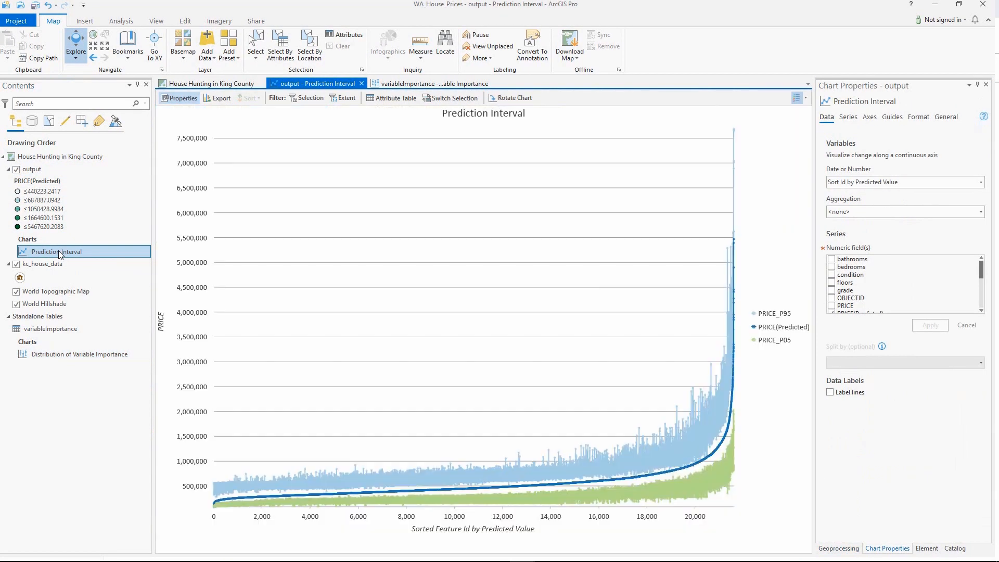
{"action": "double_click", "coordinate": [76, 354]}
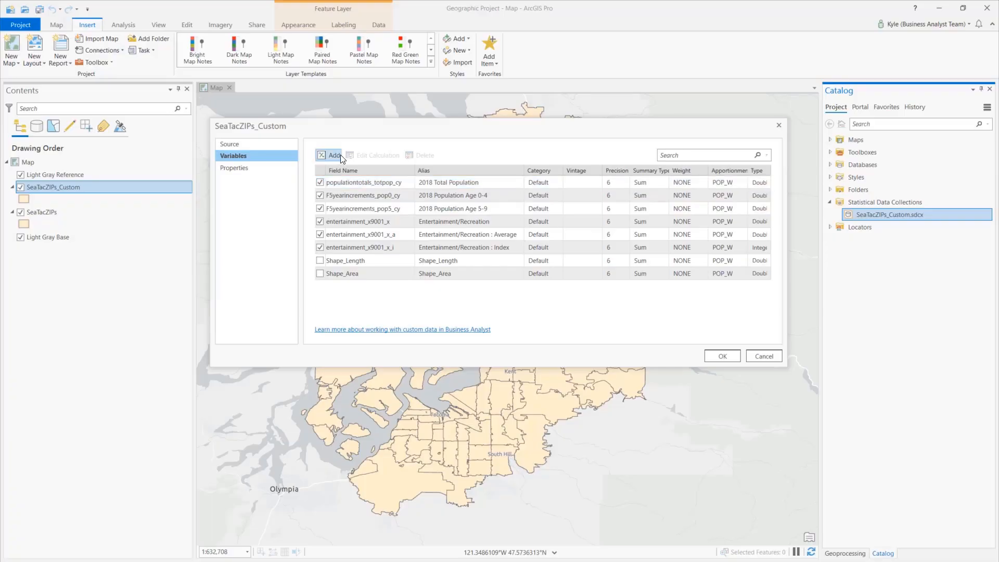
Create a custom variable: 2018 Population Age 0-4 + 2018 Population Age 5-9
{"action": "left_click", "coordinate": [340, 155]}
{"action": "double_click", "coordinate": [431, 199]}
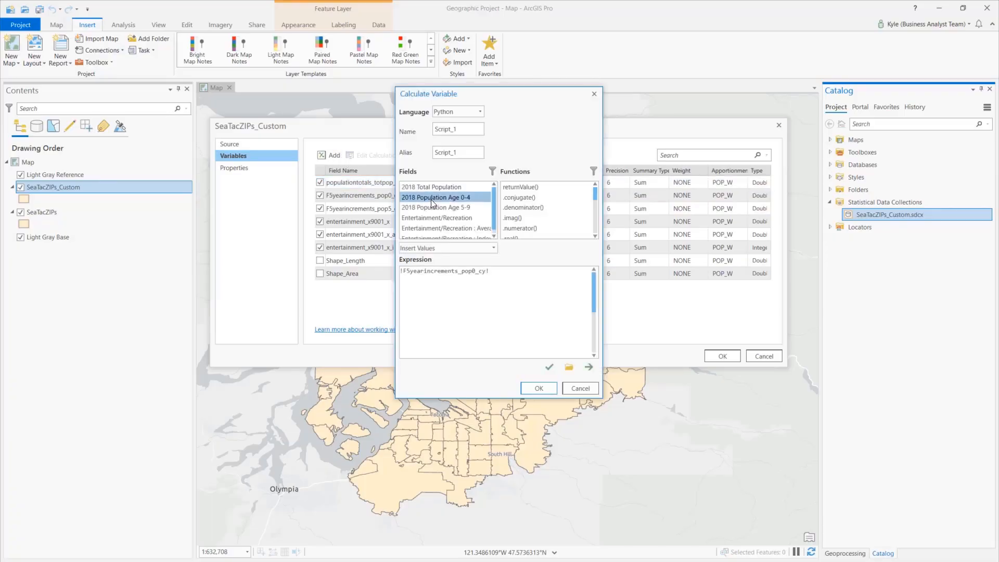
{"action": "type", "text": "+"}
{"action": "double_click", "coordinate": [436, 207]}
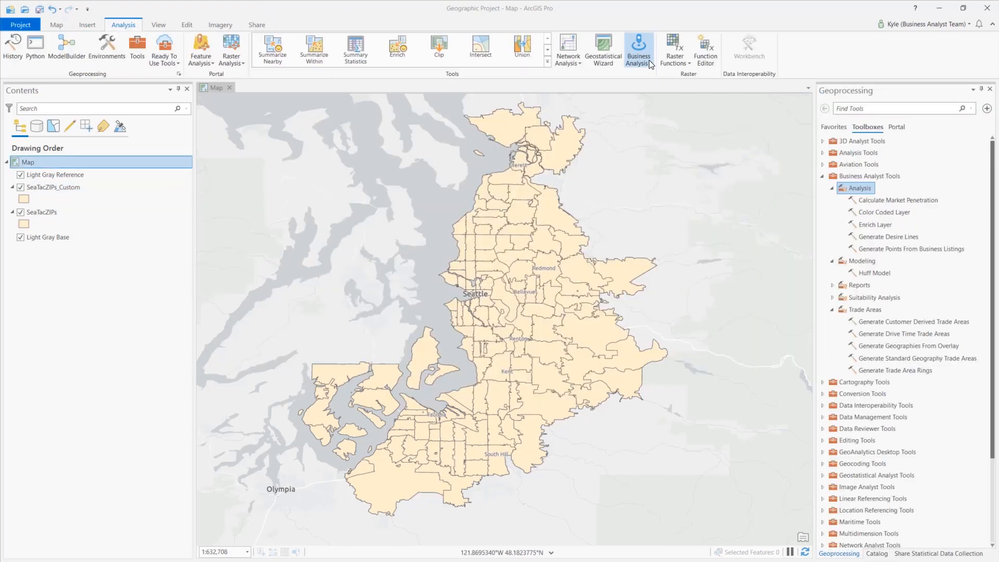
Run a Business and Facilities Search for coffee
{"action": "left_click", "coordinate": [648, 60]}
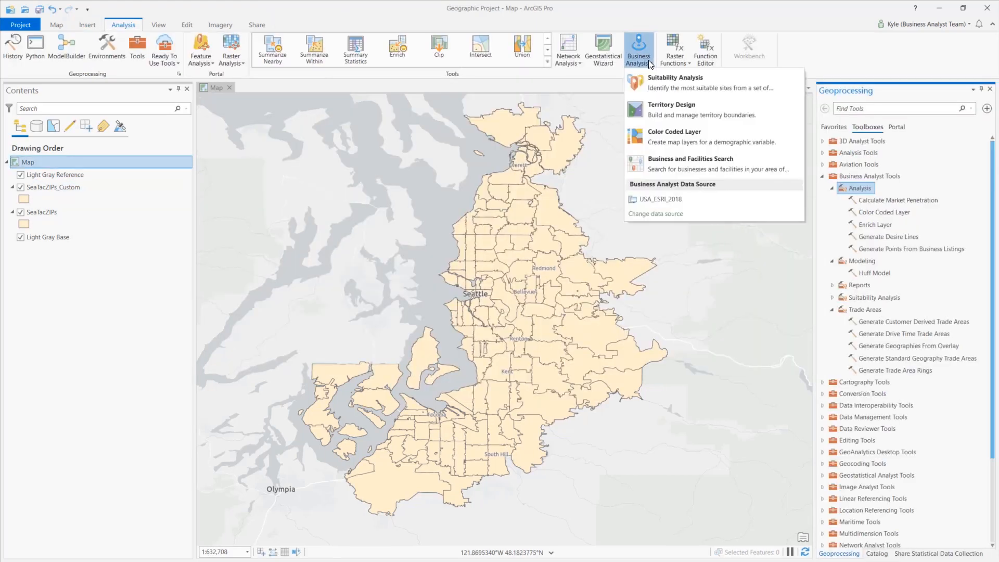
{"action": "left_click", "coordinate": [685, 177]}
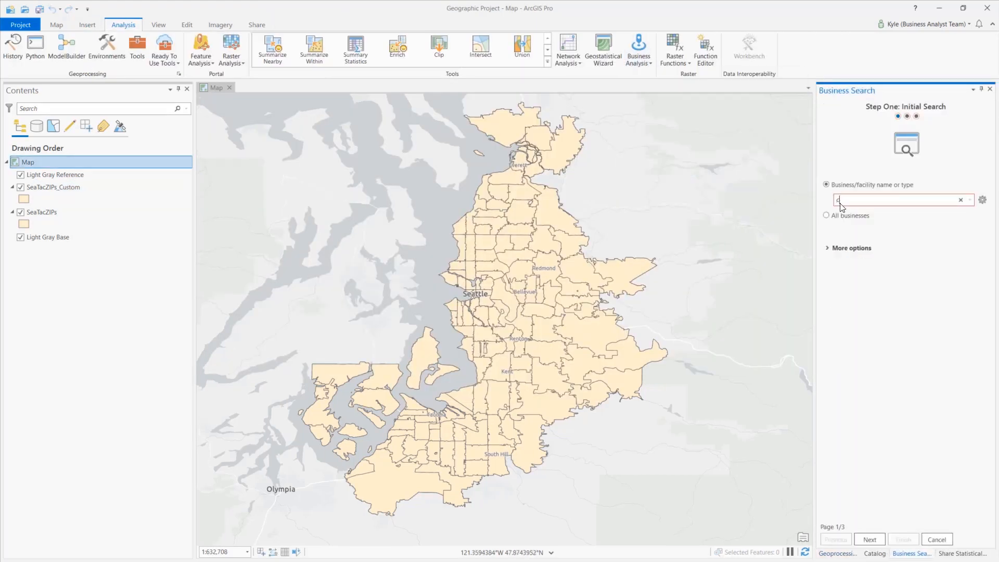
{"action": "left_click", "coordinate": [839, 203]}
{"action": "type", "text": "coffee"}
{"action": "key", "text": "Return"}
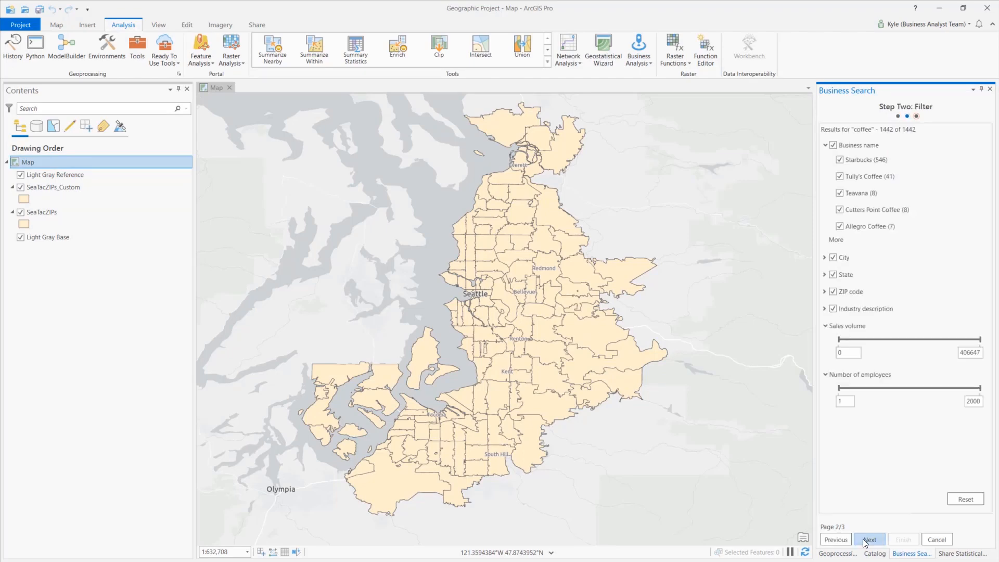
Add restricted areas as barriers to the territories
{"action": "mouse_move", "coordinate": [900, 162]}
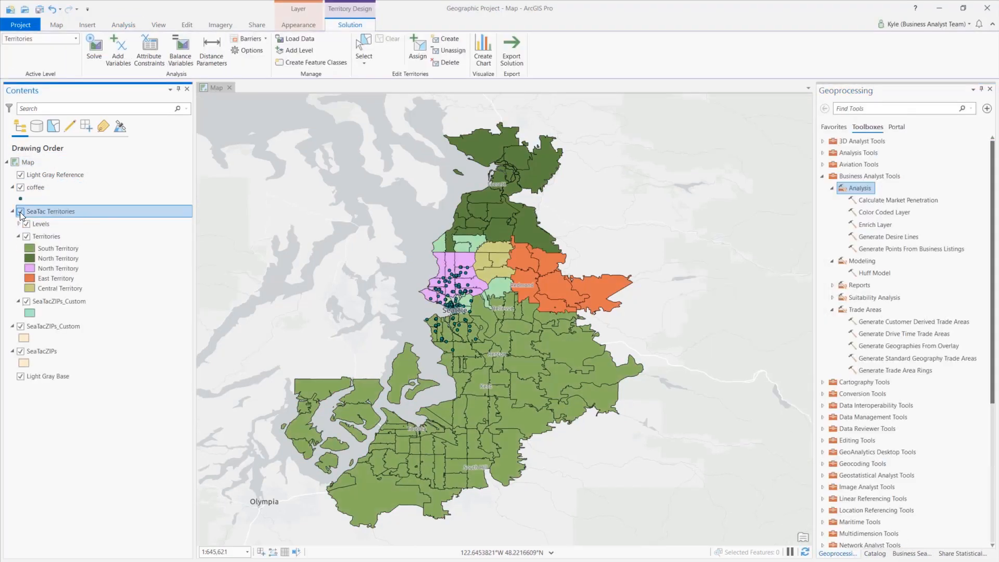
{"action": "left_click", "coordinate": [266, 38]}
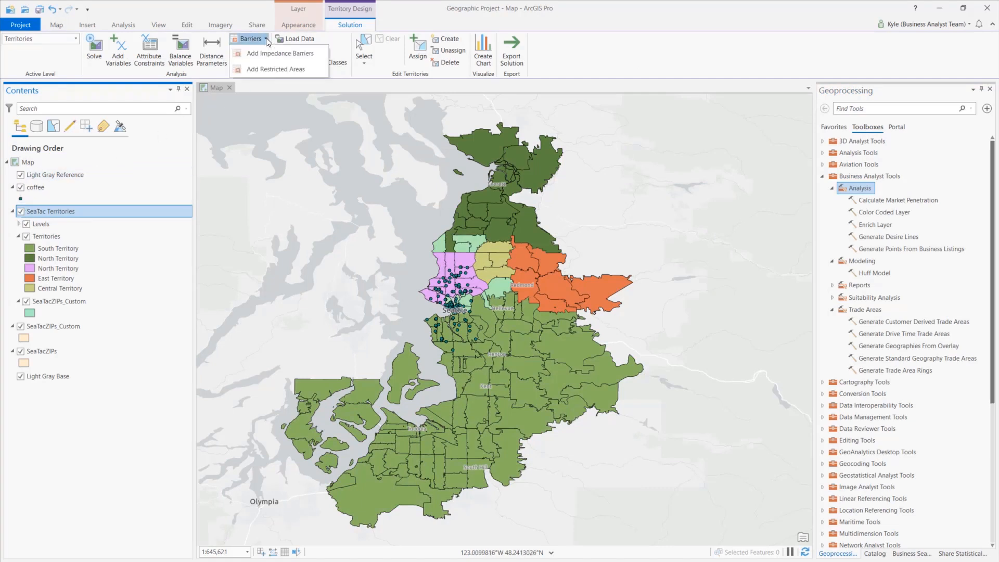
{"action": "left_click", "coordinate": [276, 69]}
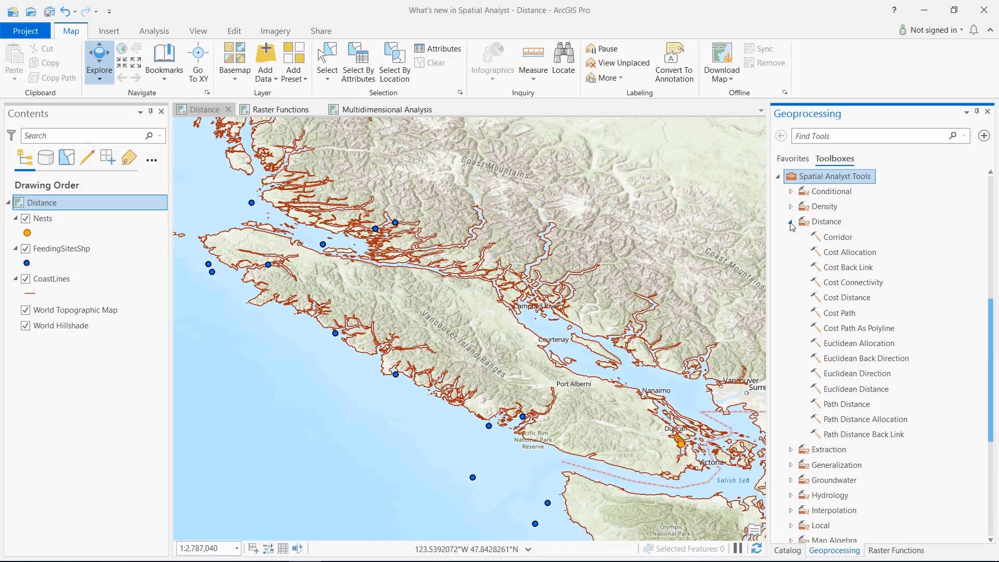
Run Euclidean Distance, then Cost Path As Polyline from a selected feeding site to the nest
{"action": "left_click", "coordinate": [861, 389]}
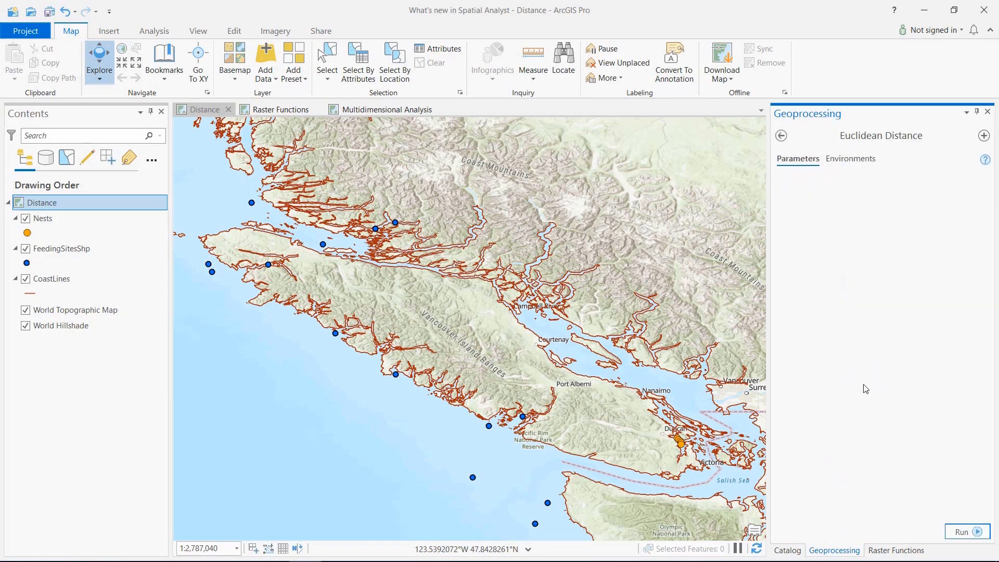
{"action": "left_click", "coordinate": [964, 532]}
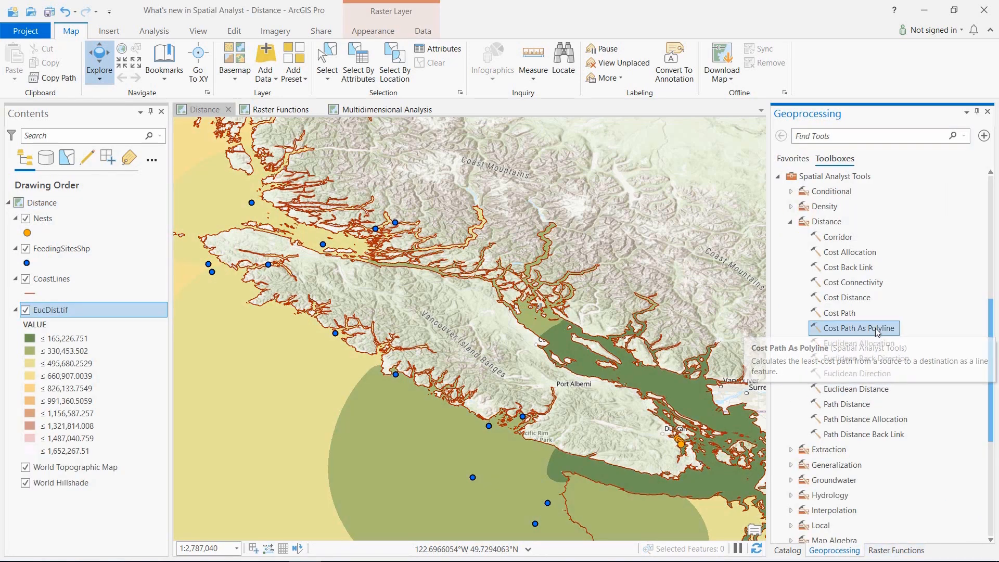
{"action": "left_click", "coordinate": [878, 328]}
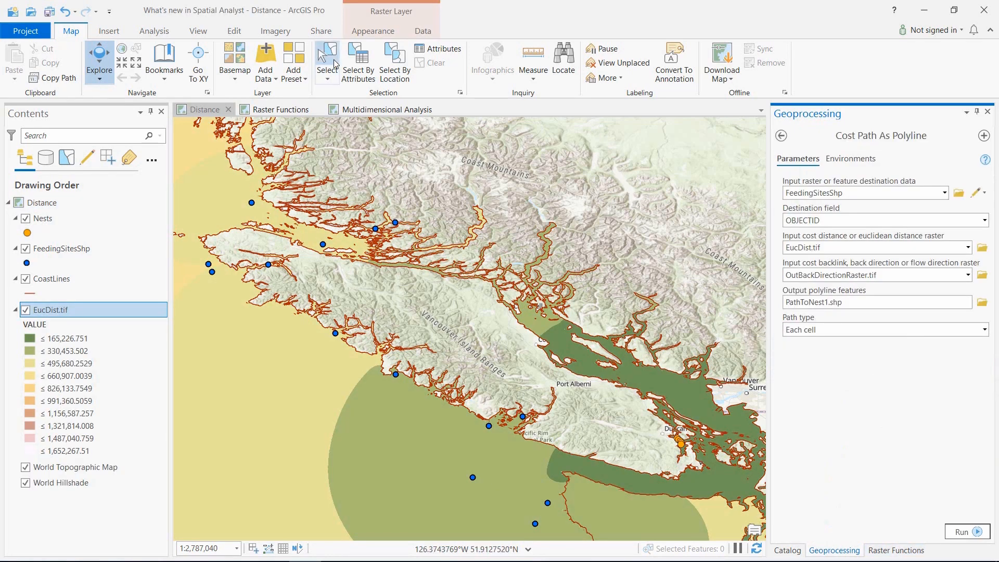
{"action": "left_click", "coordinate": [211, 273]}
{"action": "left_click", "coordinate": [966, 527]}
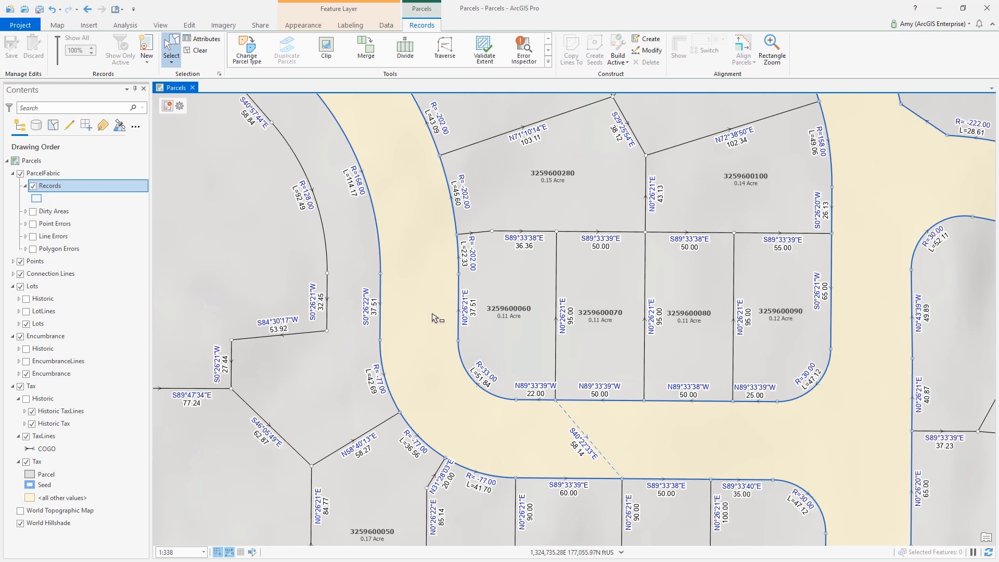
Create parcel record Rec12456: type Merge, recorded May 8, 2019, COGO accuracy 1 - Highest
{"action": "left_click", "coordinate": [168, 106]}
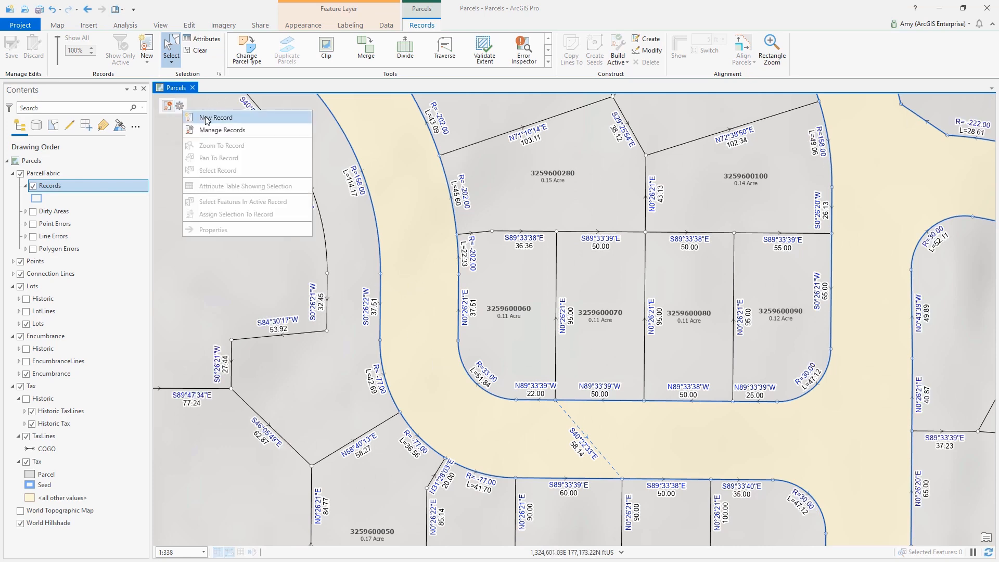
{"action": "left_click", "coordinate": [207, 119]}
{"action": "left_click", "coordinate": [461, 165]}
{"action": "type", "text": "Rec12456"}
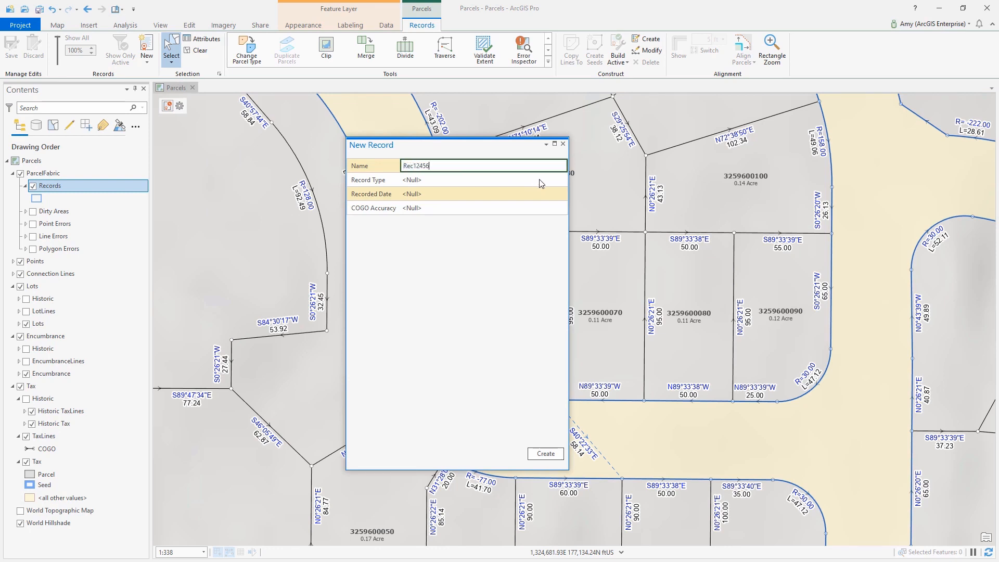
{"action": "left_click", "coordinate": [541, 180]}
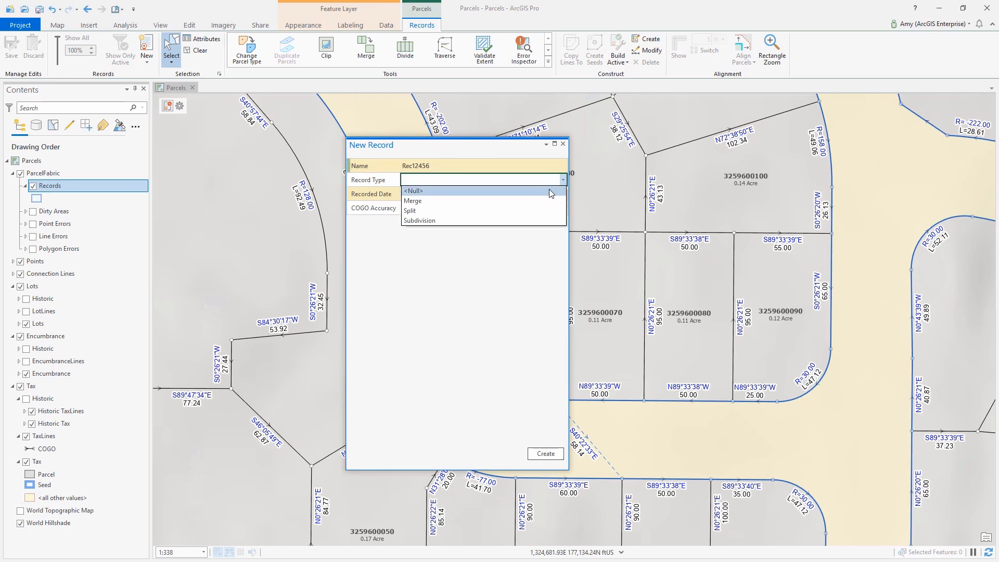
{"action": "left_click", "coordinate": [541, 199]}
{"action": "left_click", "coordinate": [562, 194]}
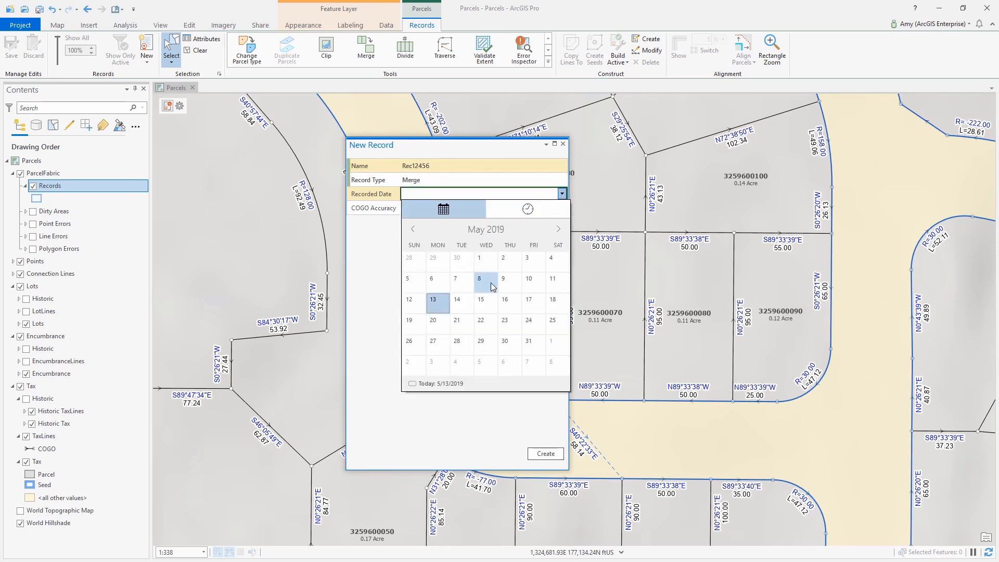
{"action": "left_click", "coordinate": [480, 278]}
{"action": "left_click", "coordinate": [563, 208]}
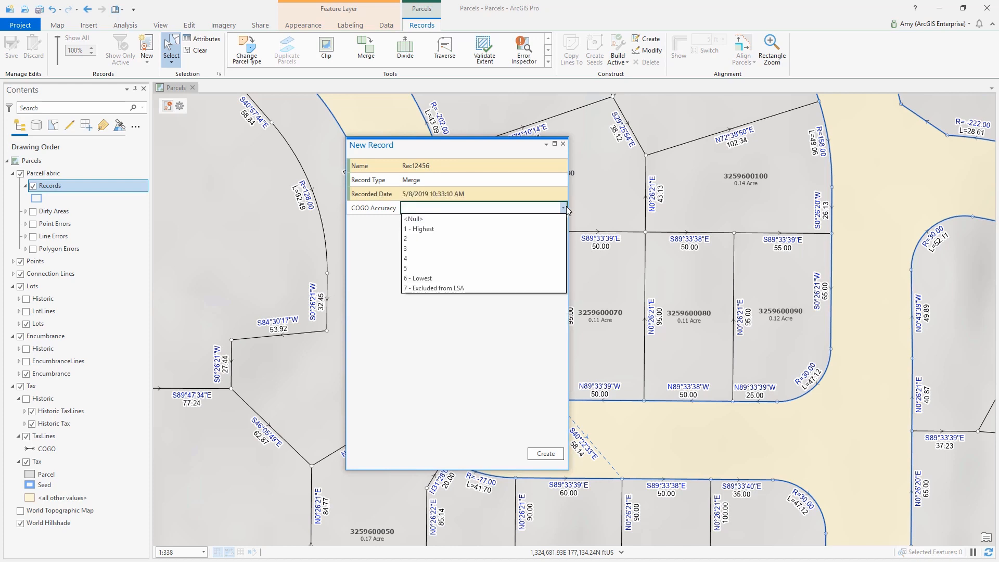
{"action": "left_click", "coordinate": [485, 229]}
{"action": "left_click", "coordinate": [545, 454]}
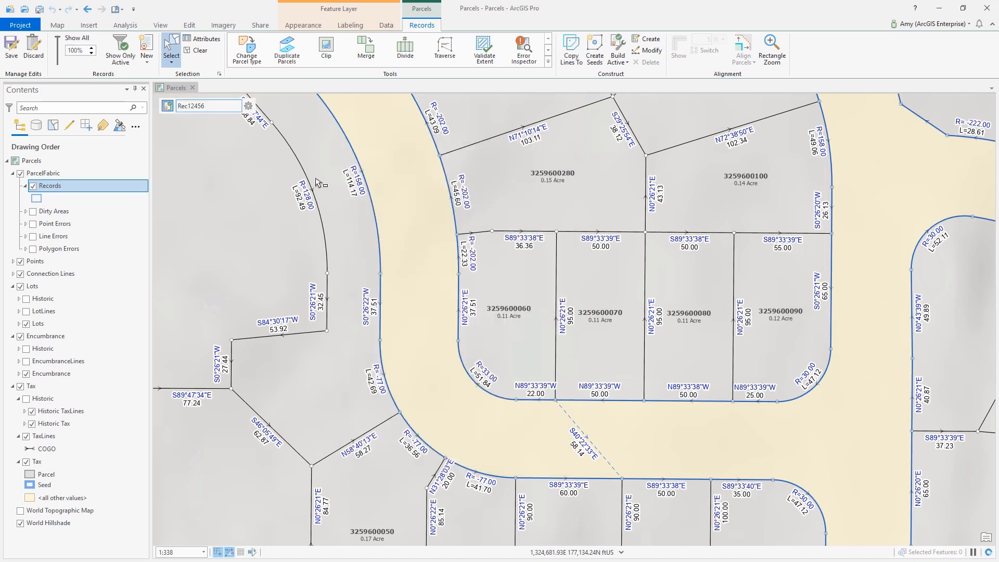
{"action": "left_click_drag", "start_coordinate": [547, 278], "coordinate": [560, 295]}
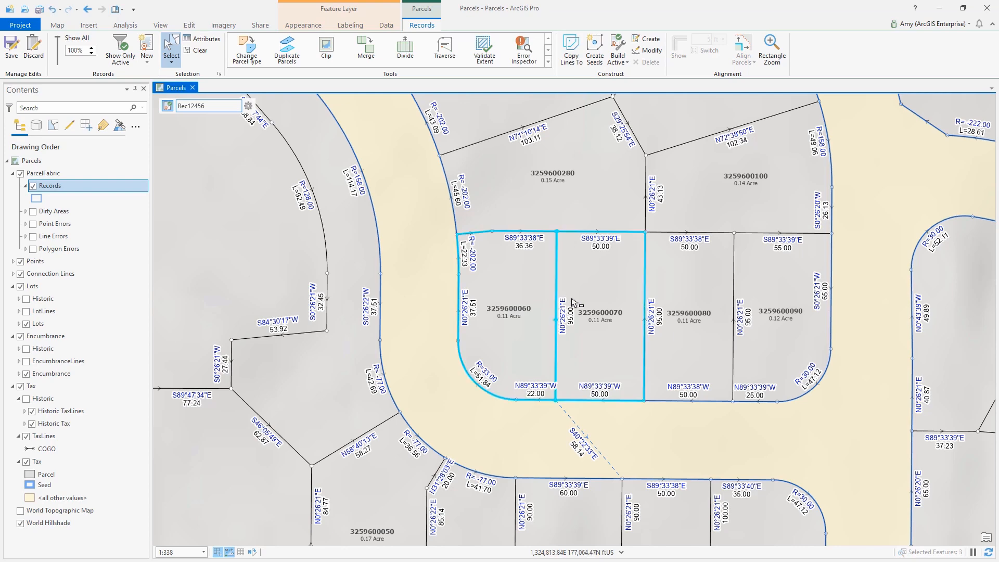
{"action": "left_click", "coordinate": [367, 52]}
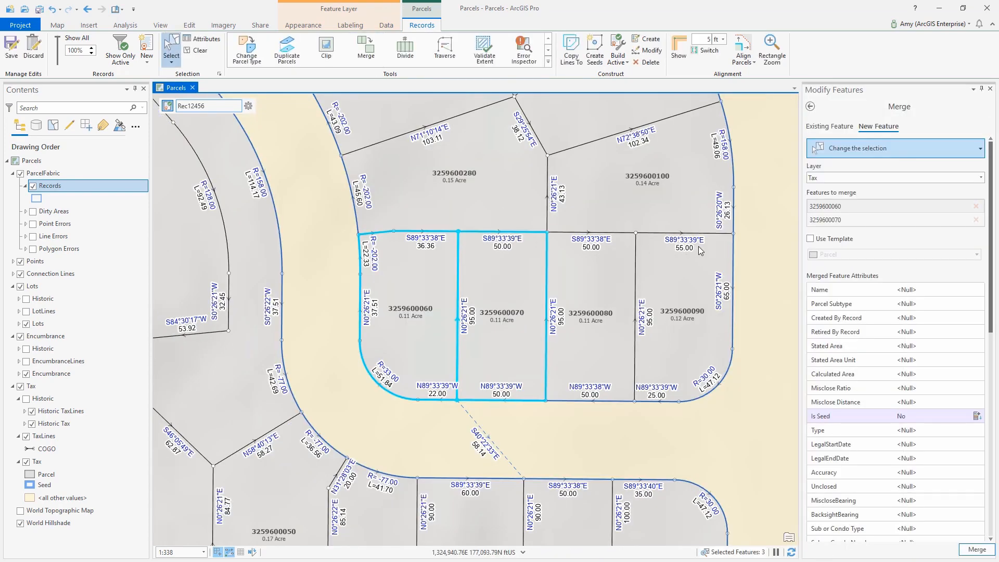
{"action": "left_click", "coordinate": [913, 291]}
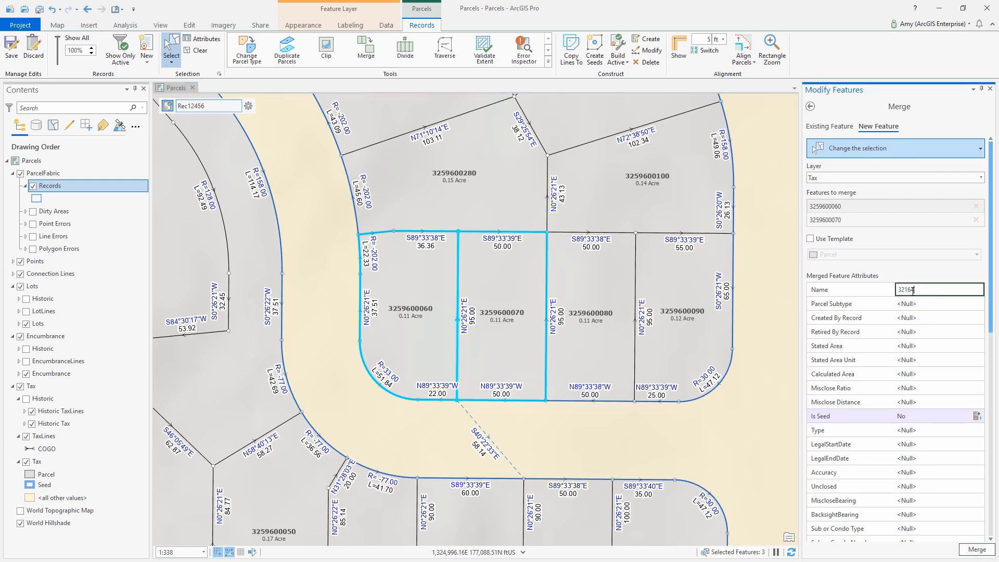
{"action": "type", "text": "321646653"}
{"action": "left_click", "coordinate": [976, 550]}
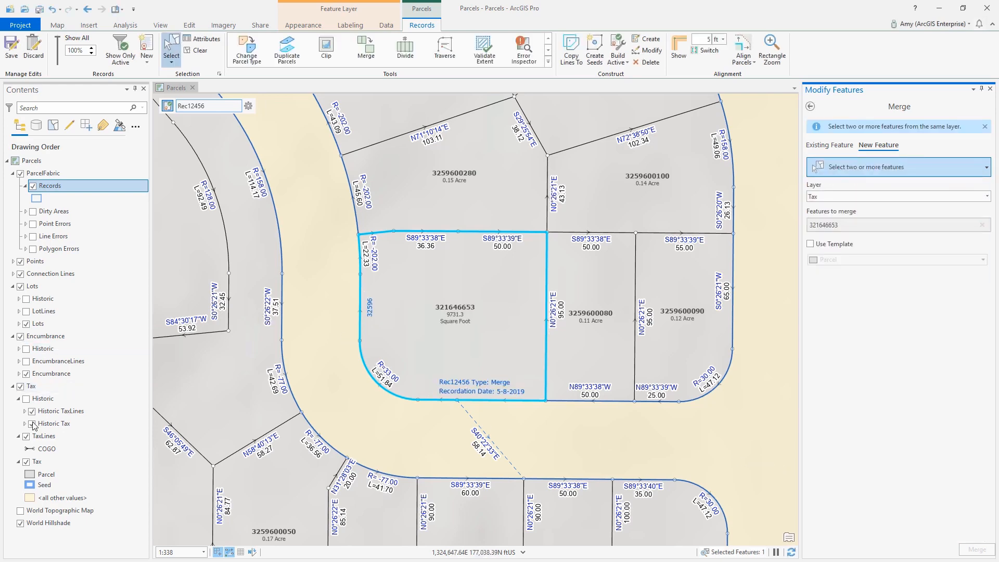
{"action": "left_click", "coordinate": [26, 399]}
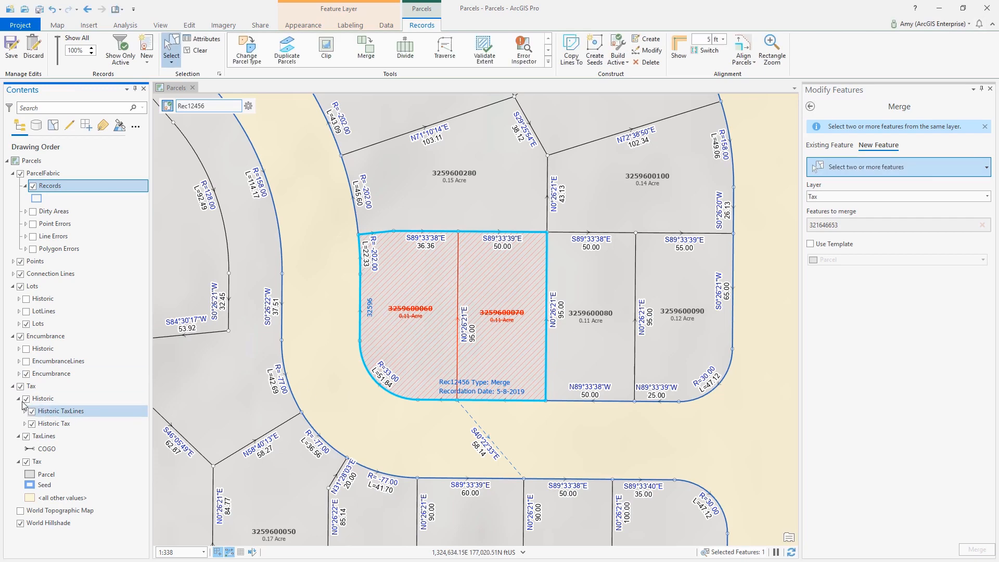
{"action": "left_click", "coordinate": [27, 399]}
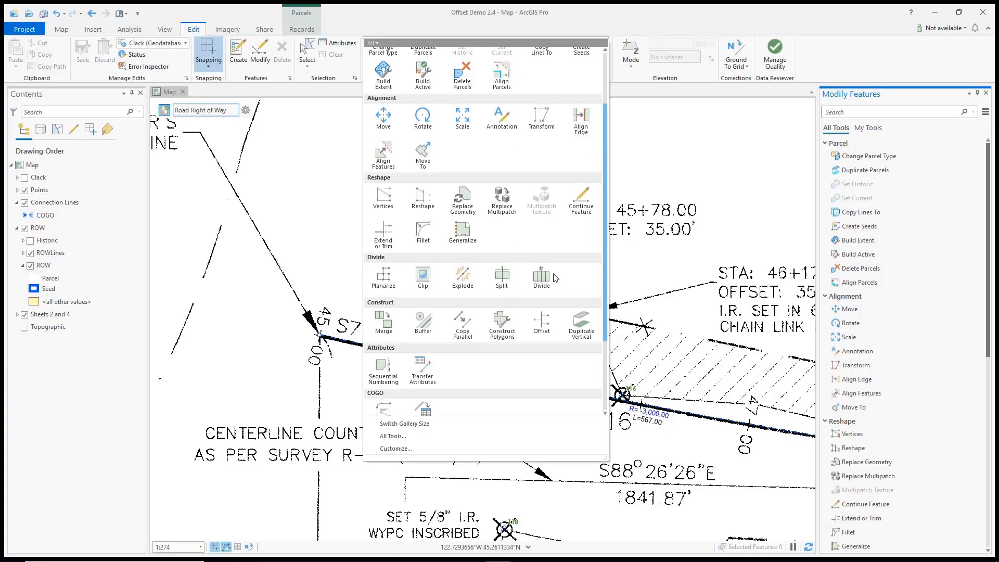
Create offset ParcelLines along the traced right-of-way, starting at 4,500 with a 145 ft offset
{"action": "left_click", "coordinate": [539, 323]}
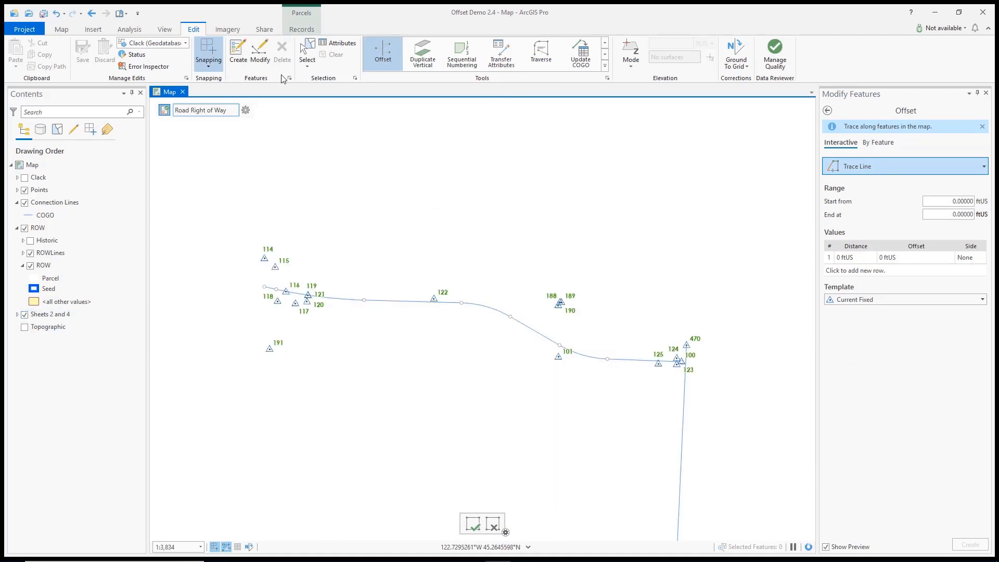
{"action": "left_click", "coordinate": [264, 286]}
{"action": "double_click", "coordinate": [681, 360]}
{"action": "type", "text": "45"}
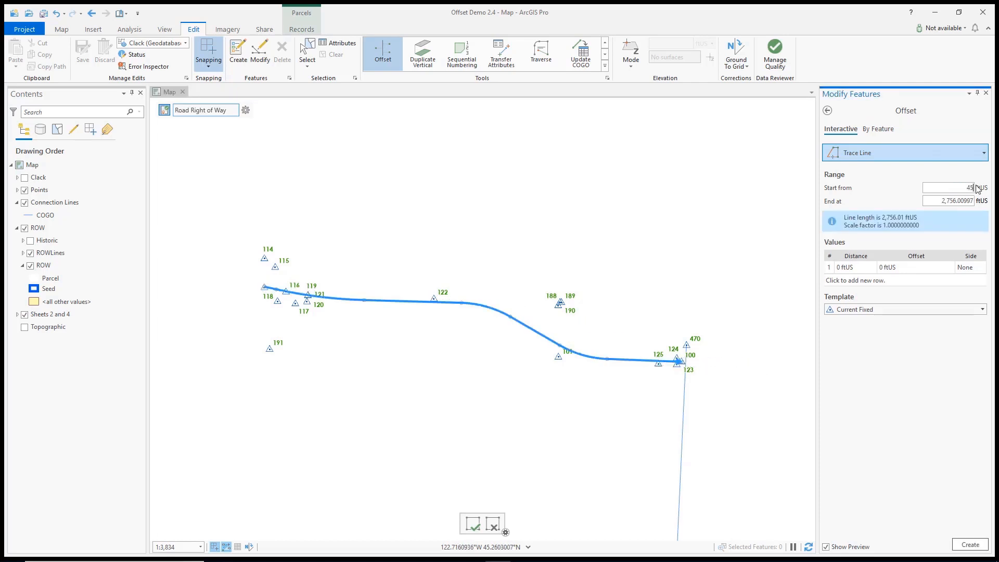
{"action": "key", "text": "Tab"}
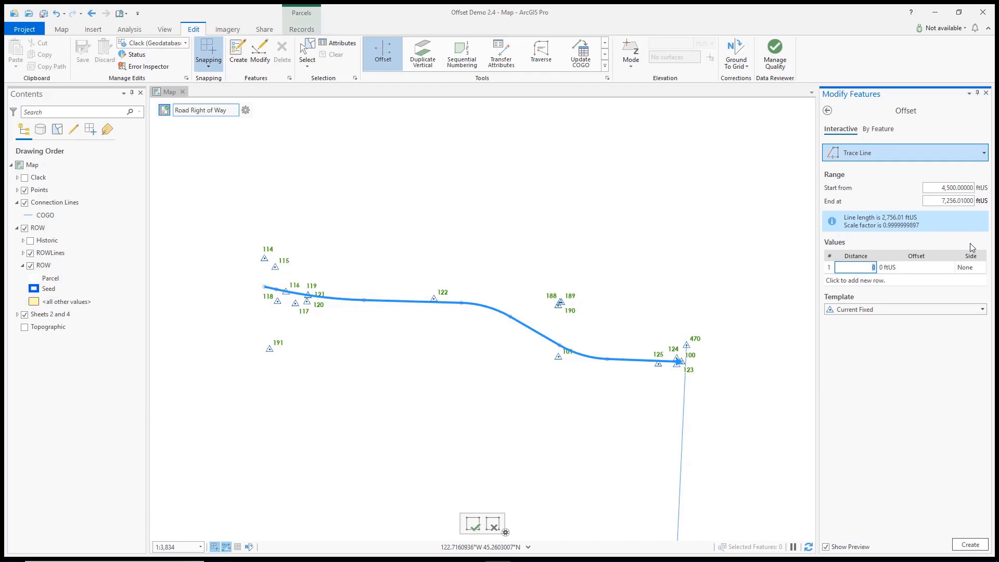
{"action": "left_click", "coordinate": [983, 309]}
{"action": "left_click", "coordinate": [852, 413]}
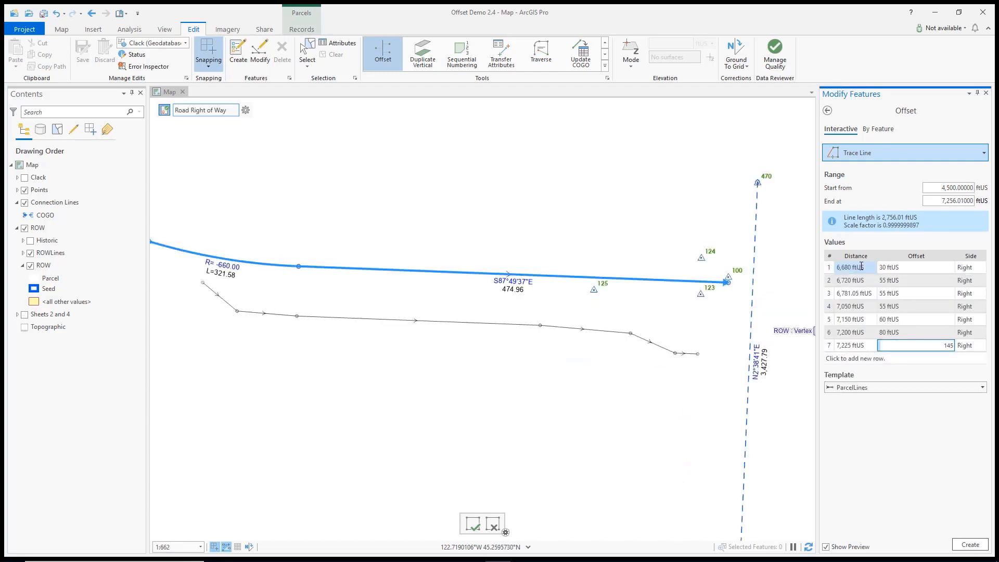
{"action": "key", "text": "Return"}
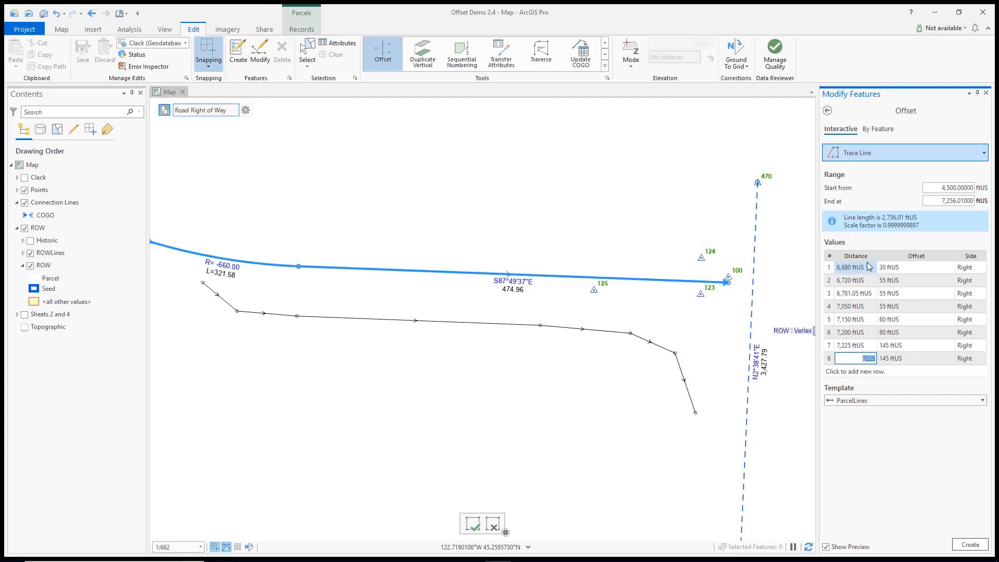
{"action": "left_click", "coordinate": [969, 543]}
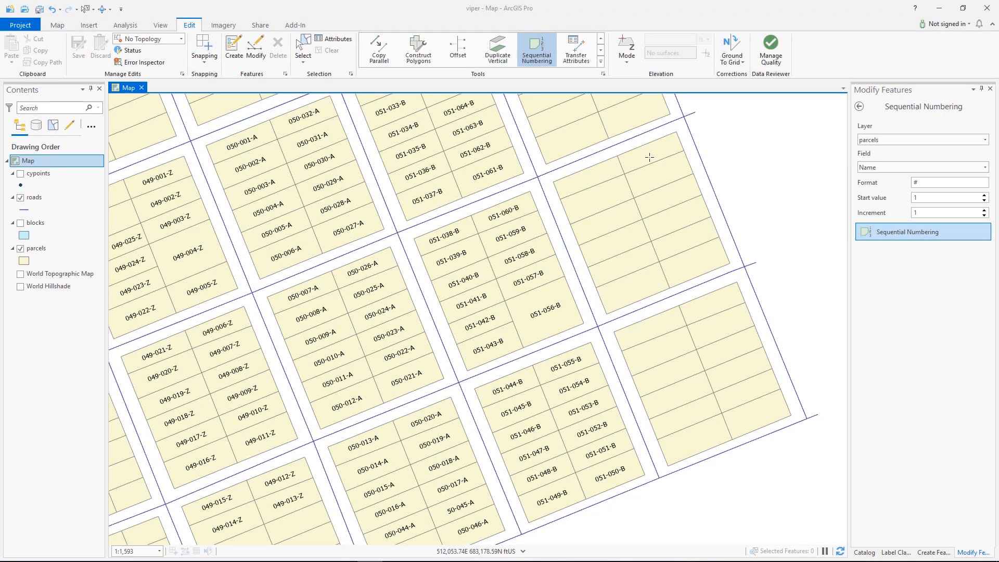
Sequentially number the 12 parcels of the first block 1–12
{"action": "left_click", "coordinate": [648, 157]}
{"action": "left_click", "coordinate": [690, 272]}
{"action": "left_click", "coordinate": [643, 286]}
{"action": "double_click", "coordinate": [588, 183]}
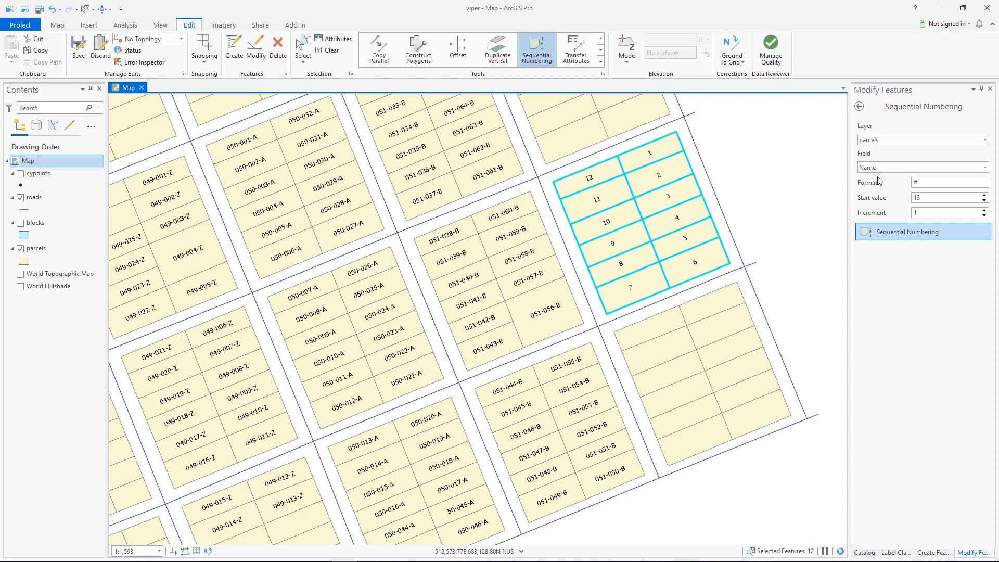
Number the 12 parcels of the second block with format 052-###-C
{"action": "left_click", "coordinate": [926, 182]}
{"action": "type", "text": "052-###-C"}
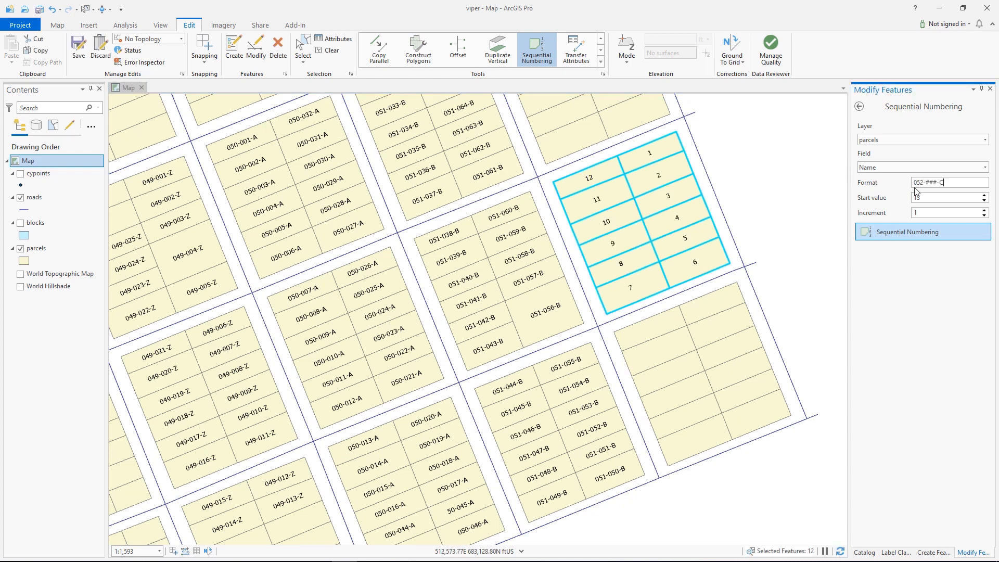
{"action": "left_click", "coordinate": [721, 297]}
{"action": "left_click", "coordinate": [757, 417]}
{"action": "left_click", "coordinate": [701, 436]}
{"action": "double_click", "coordinate": [654, 327]}
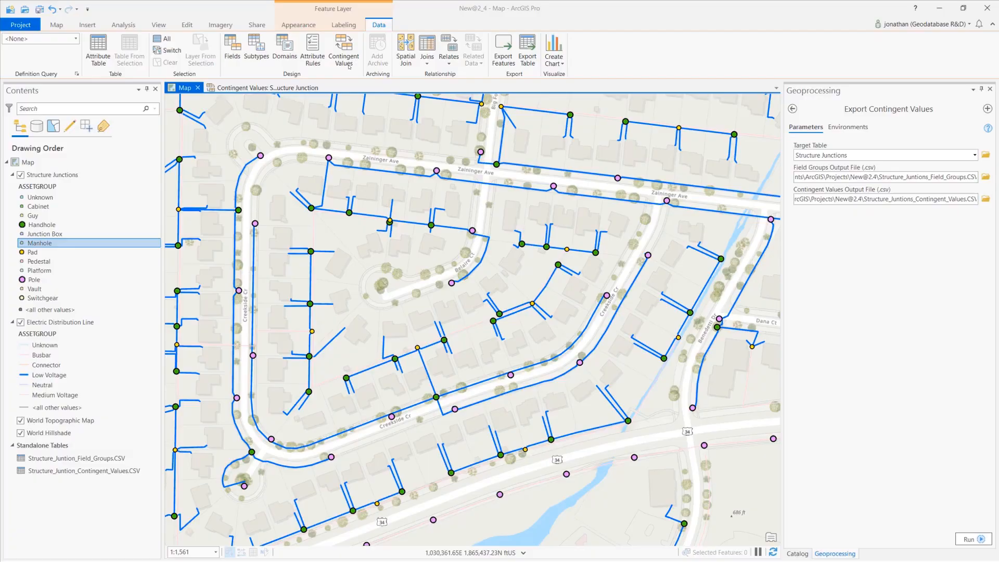
Export the Structure Junctions contingent values to CSV and select rows 18–21 of the exported values
{"action": "left_click", "coordinate": [266, 86]}
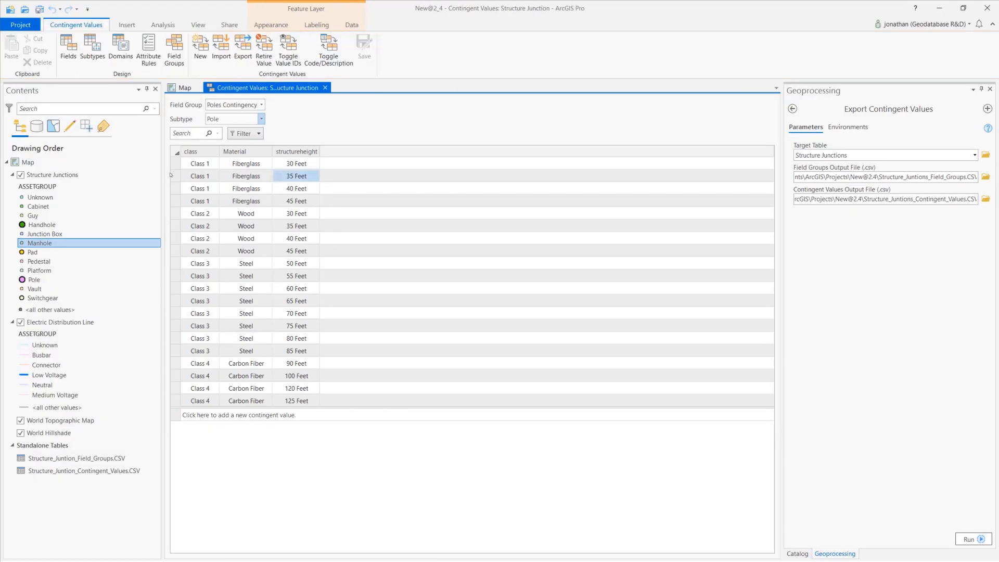
{"action": "left_click", "coordinate": [867, 92]}
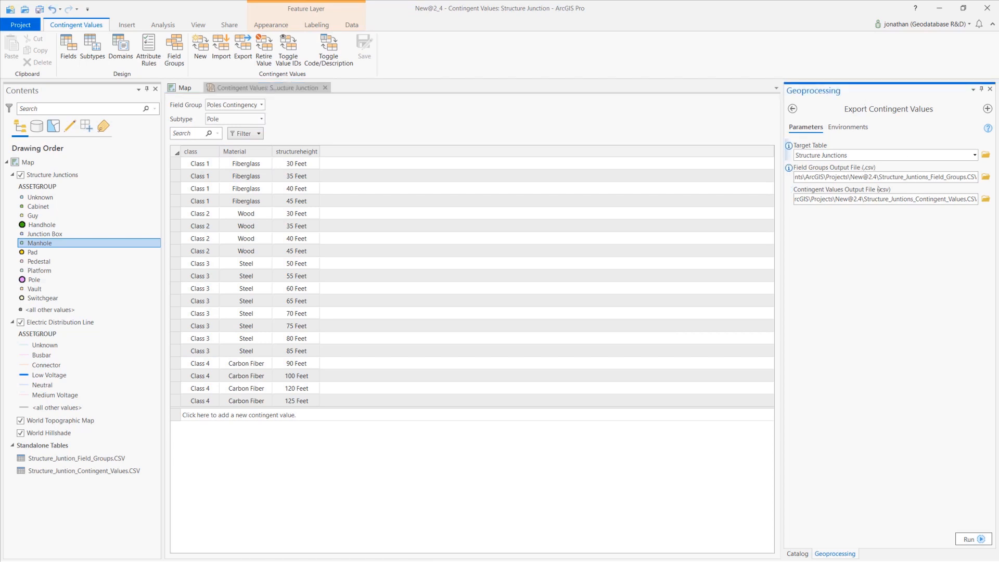
{"action": "left_click", "coordinate": [971, 539]}
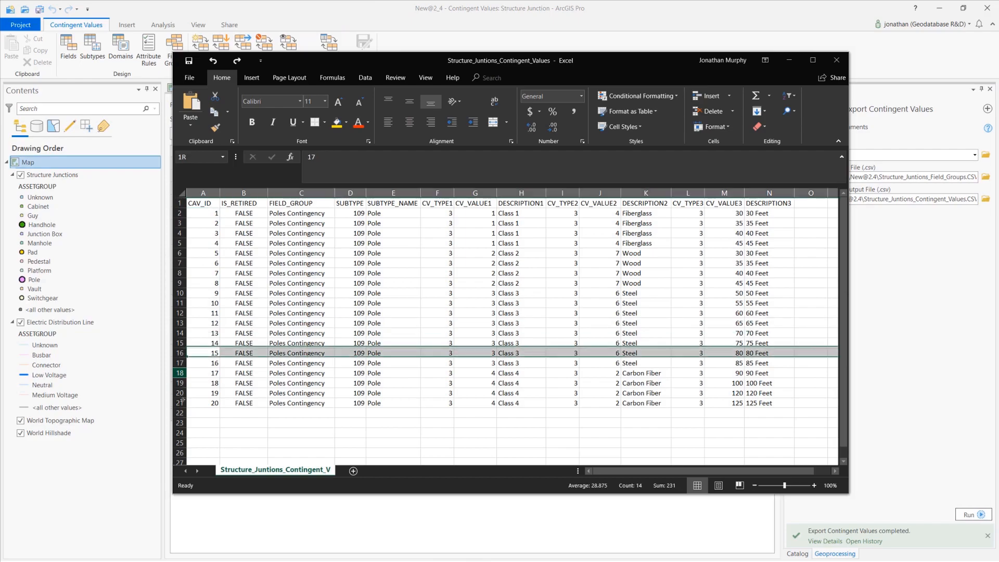
{"action": "left_click", "coordinate": [179, 373]}
{"action": "left_click_drag", "start_coordinate": [180, 373], "coordinate": [180, 403]}
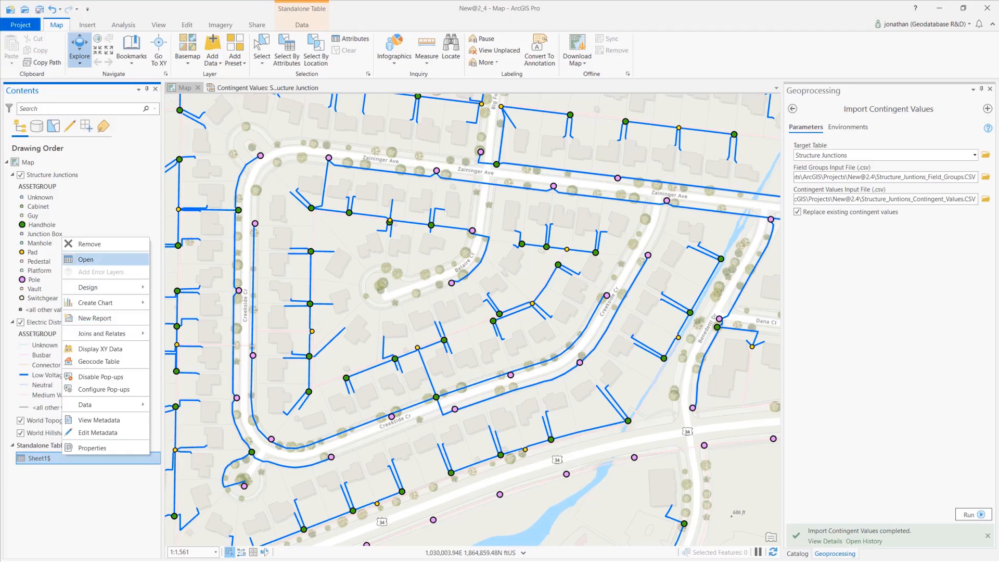
Open the Sheet1$ table, then the Demo.sde connection's database properties from Catalog
{"action": "left_click", "coordinate": [85, 259]}
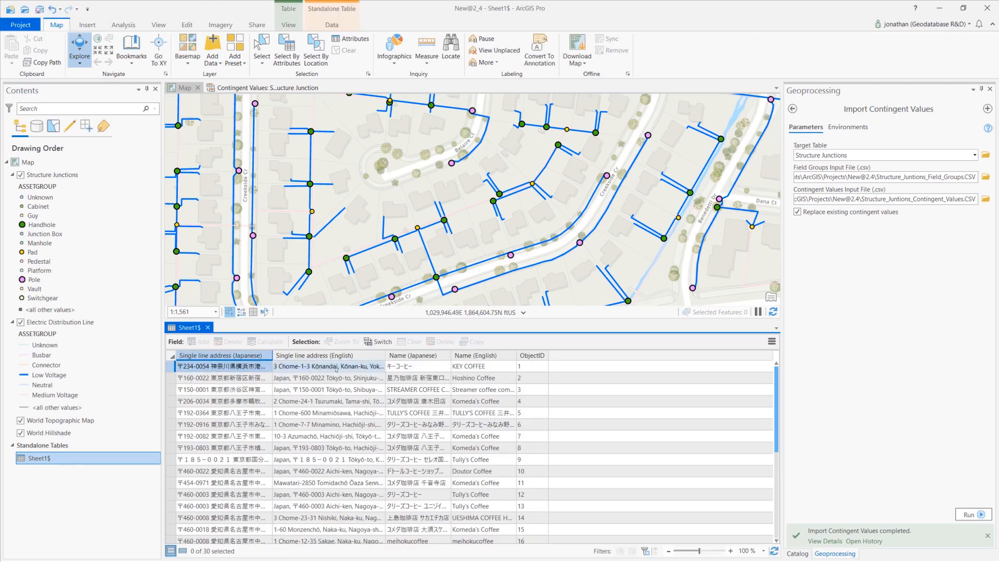
{"action": "left_click", "coordinate": [798, 554]}
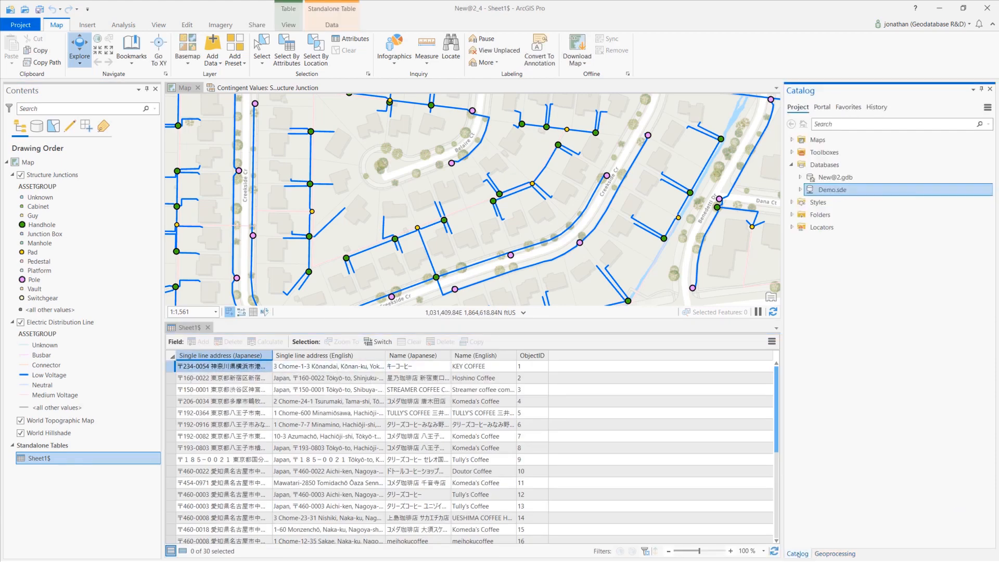
{"action": "right_click", "coordinate": [833, 188]}
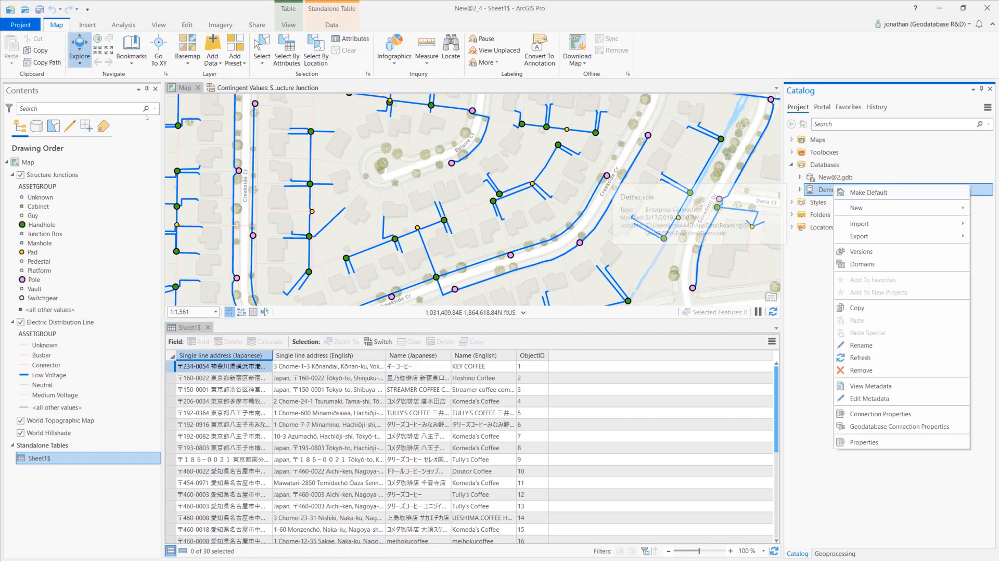
{"action": "left_click", "coordinate": [864, 442]}
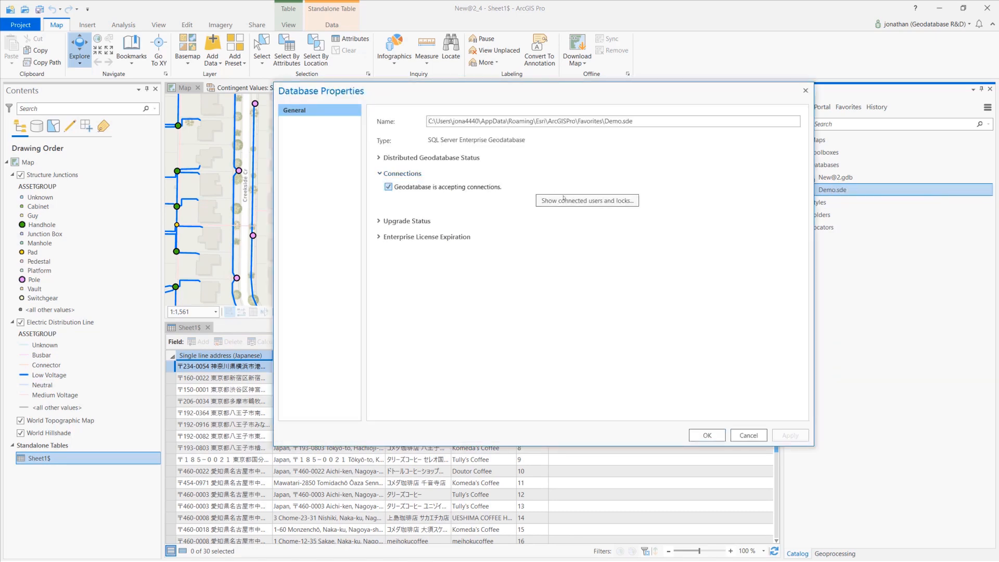
List Demo.sde's locks filtered to Lock Type OID Reservation and bring up that lock's options
{"action": "left_click", "coordinate": [587, 200]}
{"action": "left_click", "coordinate": [399, 201]}
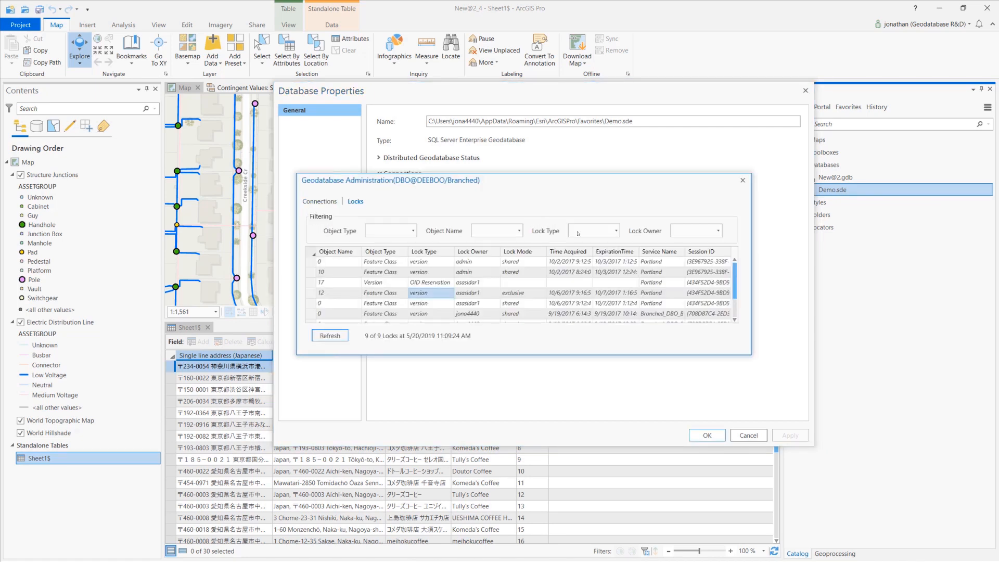
{"action": "left_click", "coordinate": [615, 231]}
{"action": "left_click", "coordinate": [593, 254]}
{"action": "right_click", "coordinate": [487, 262]}
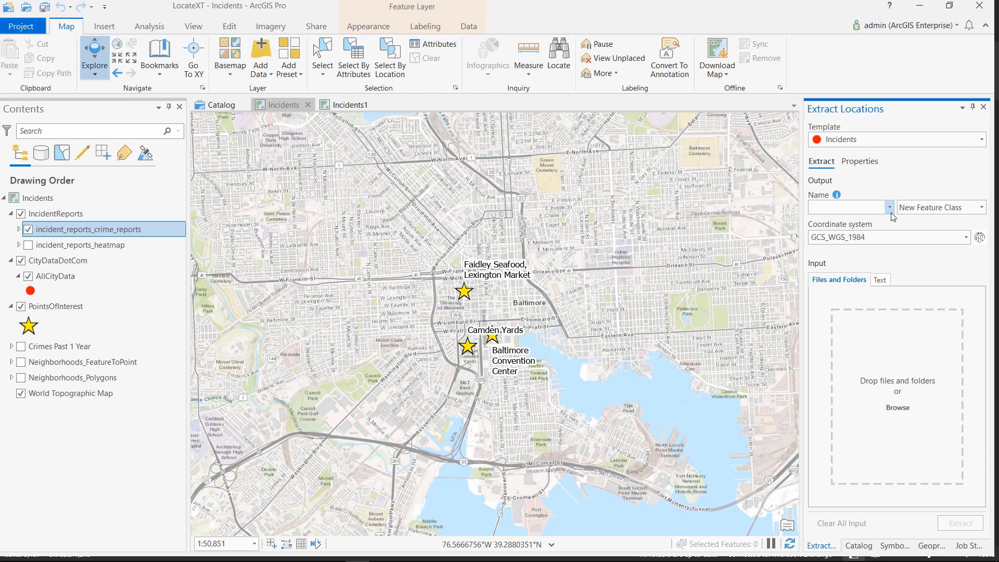
Set output to incident_reports_crime_reports and review the IncidentType custom attribute file
{"action": "left_click", "coordinate": [891, 210]}
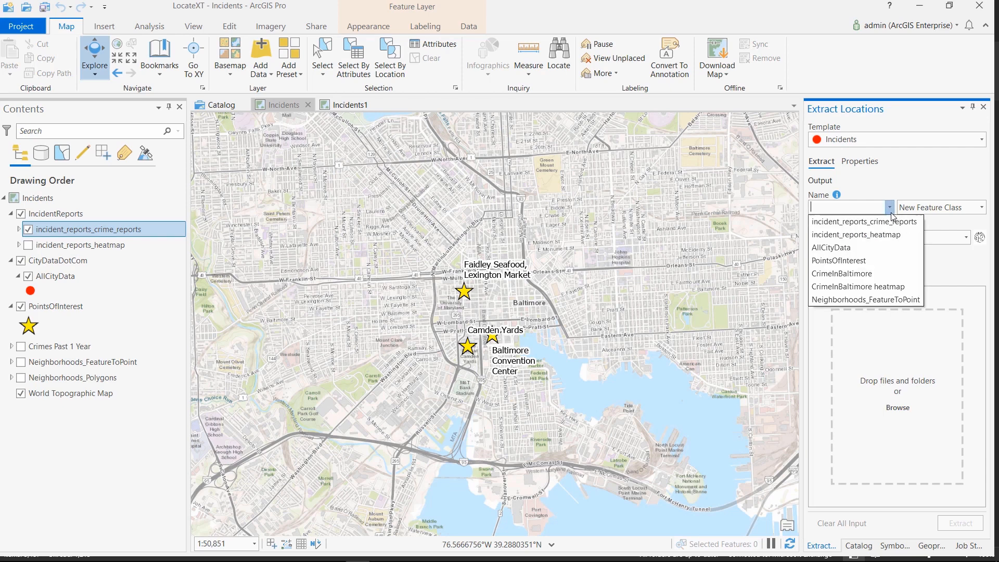
{"action": "left_click", "coordinate": [899, 222]}
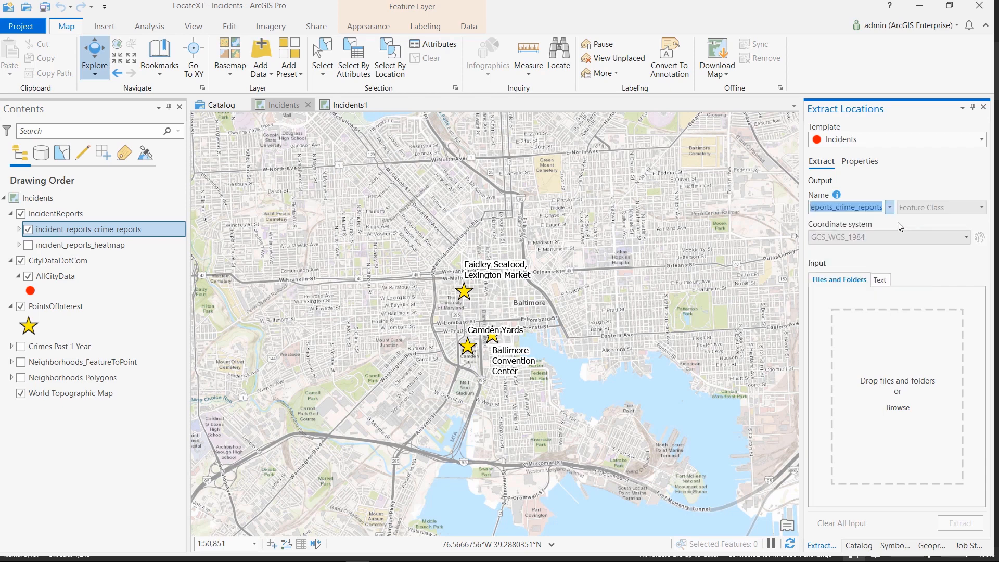
{"action": "left_click", "coordinate": [867, 163]}
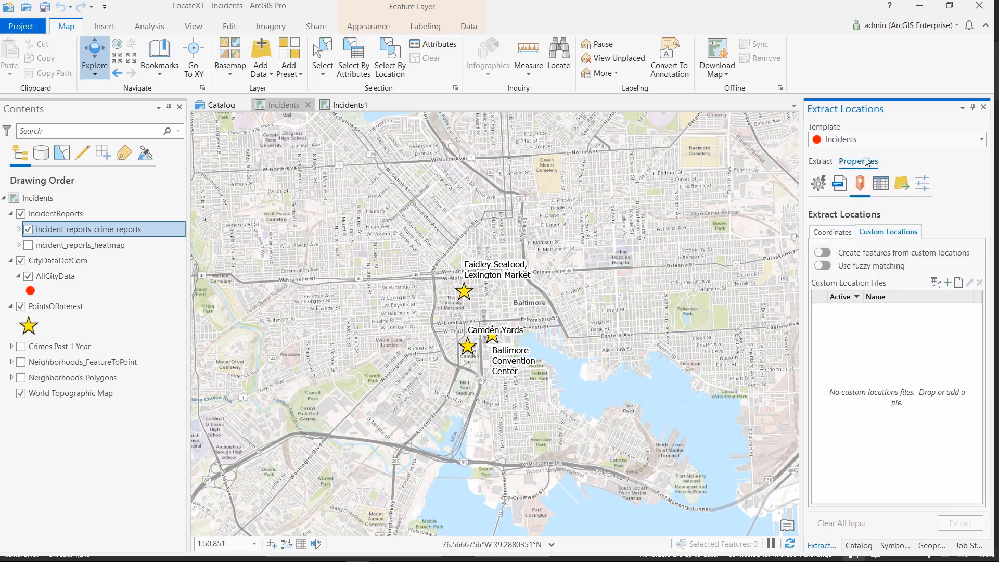
{"action": "left_click", "coordinate": [881, 183]}
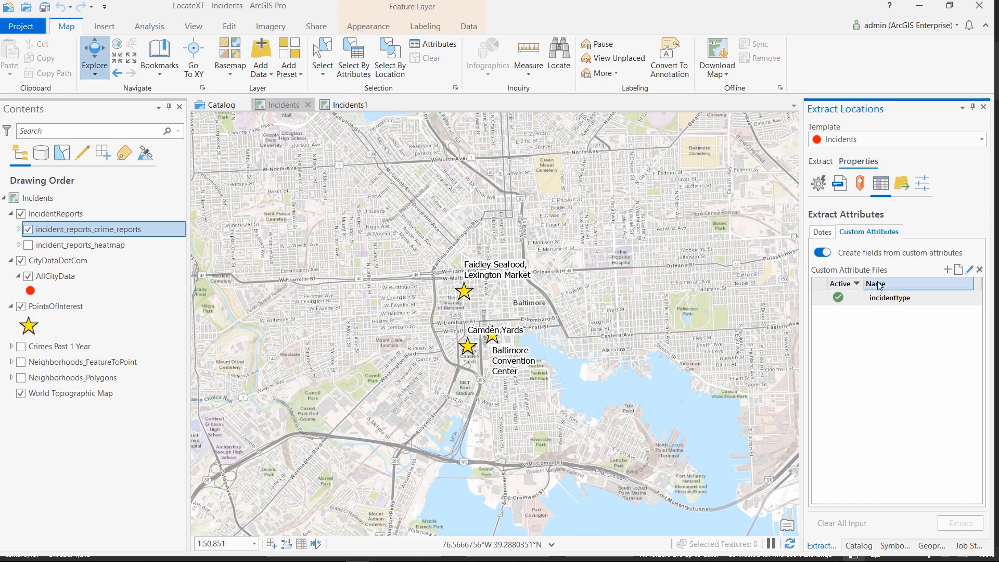
{"action": "left_click", "coordinate": [945, 297]}
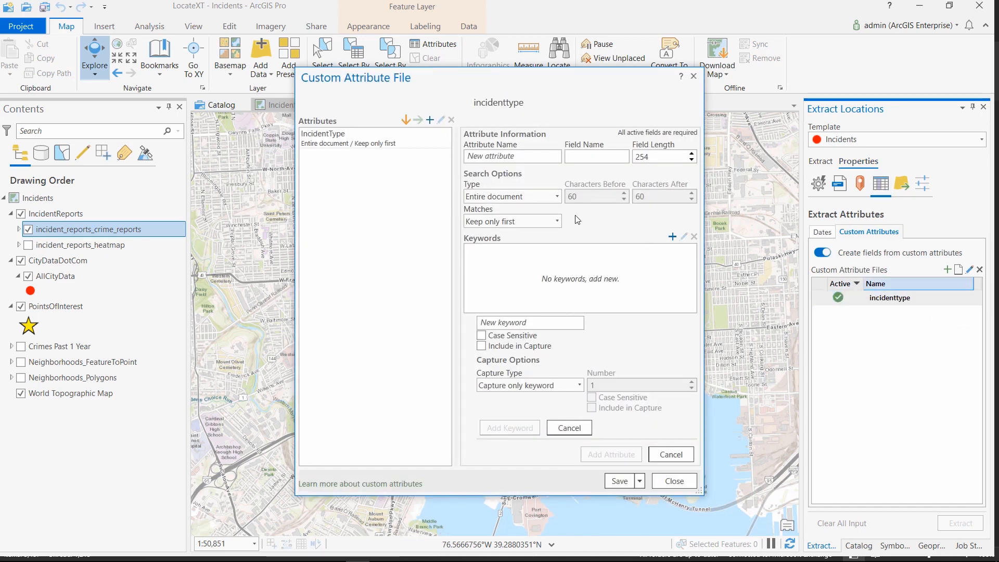
{"action": "left_click", "coordinate": [437, 140]}
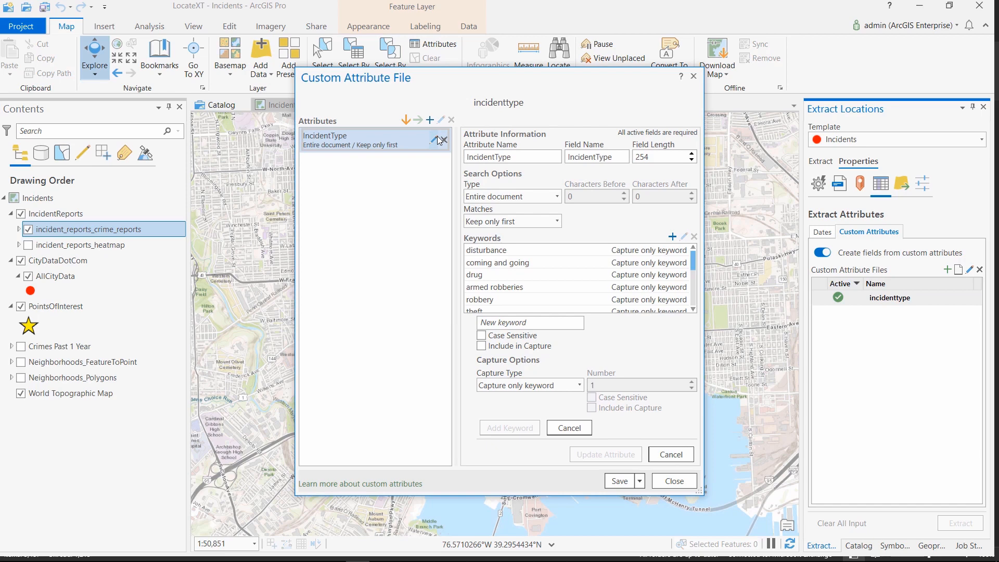
{"action": "left_click", "coordinate": [687, 479]}
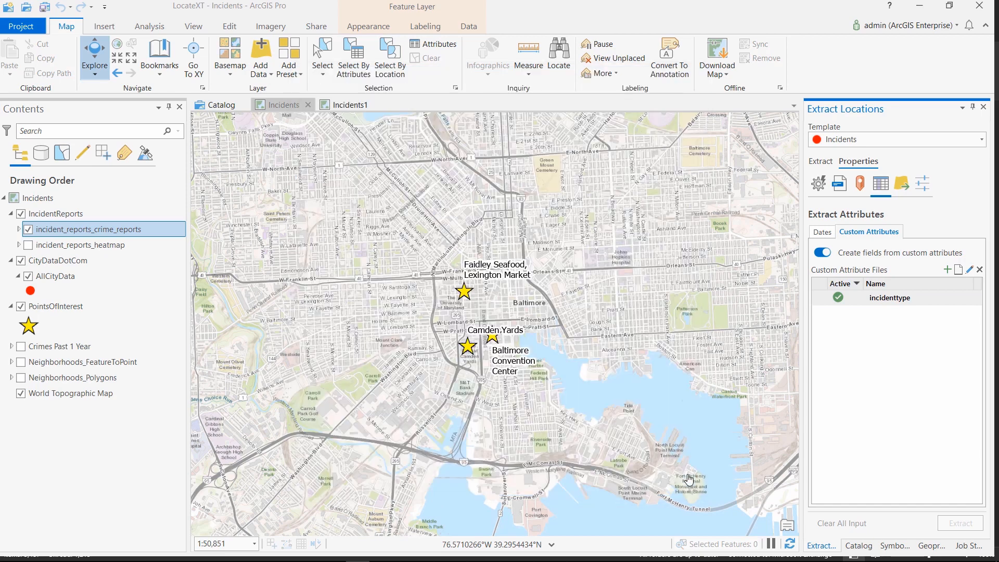
{"action": "left_click", "coordinate": [826, 163]}
Add the incident reports folder as input and run the extraction with the default field matching
{"action": "left_click", "coordinate": [214, 539]}
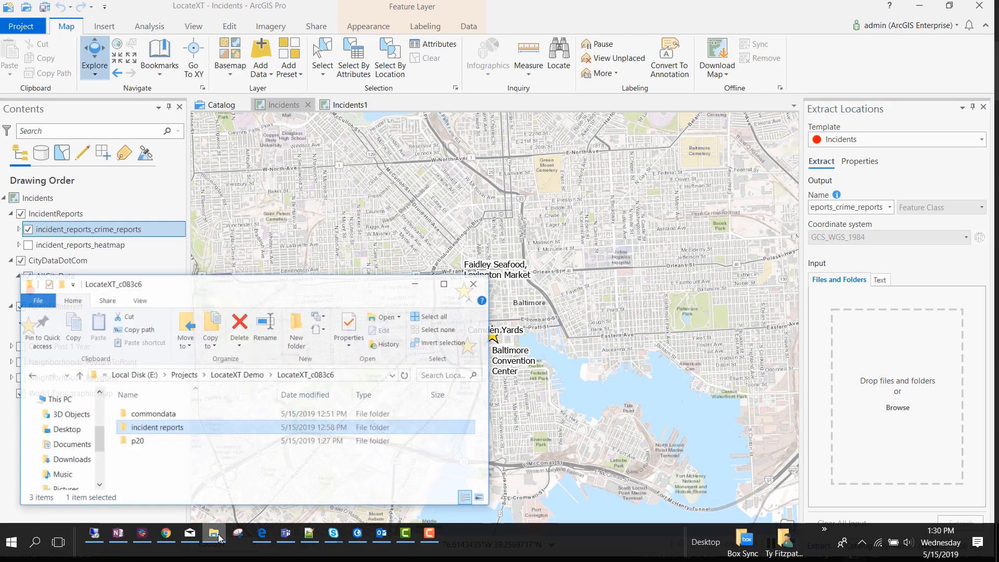
{"action": "left_click_drag", "start_coordinate": [172, 424], "coordinate": [923, 332]}
{"action": "left_click", "coordinate": [927, 276]}
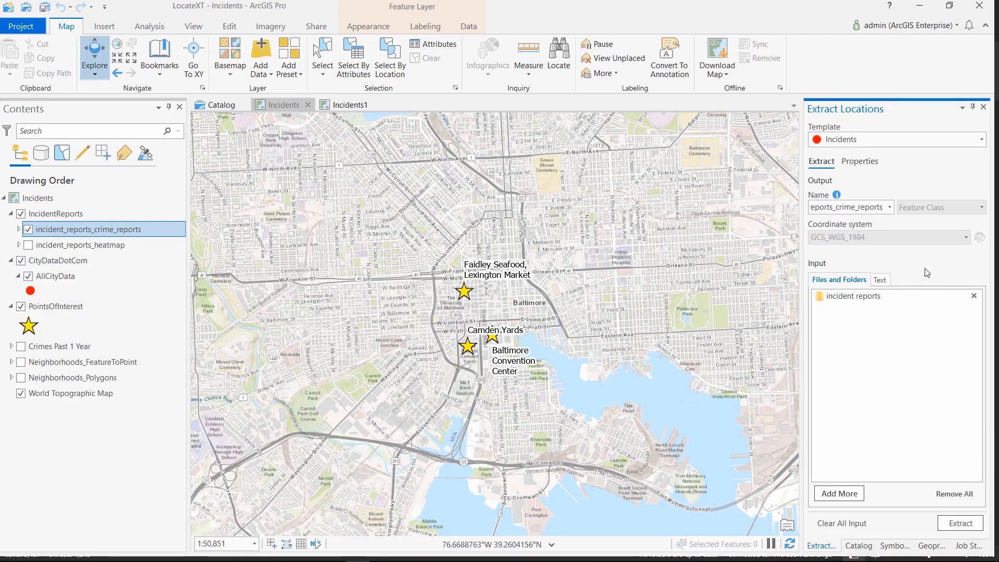
{"action": "left_click", "coordinate": [971, 527]}
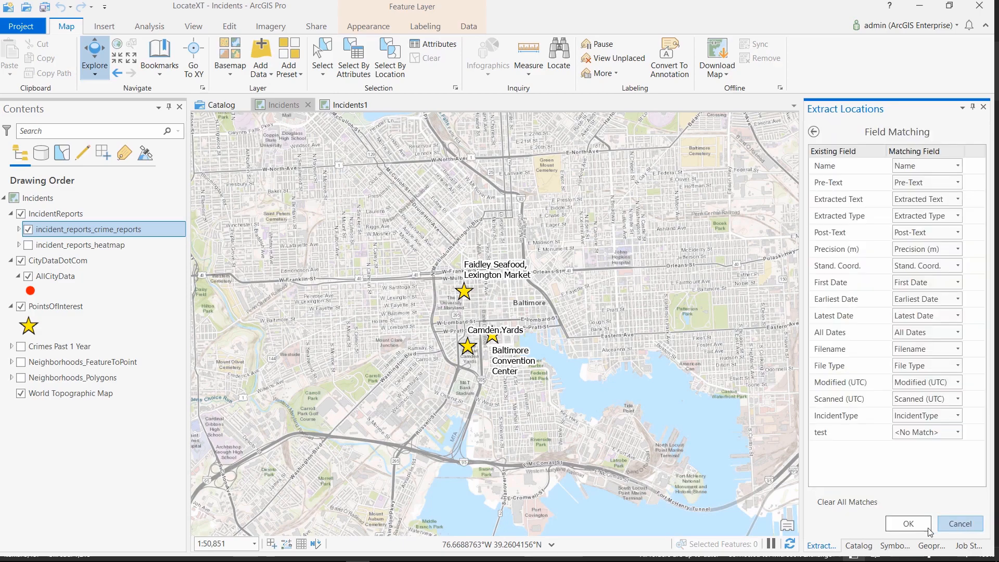
{"action": "left_click", "coordinate": [909, 524]}
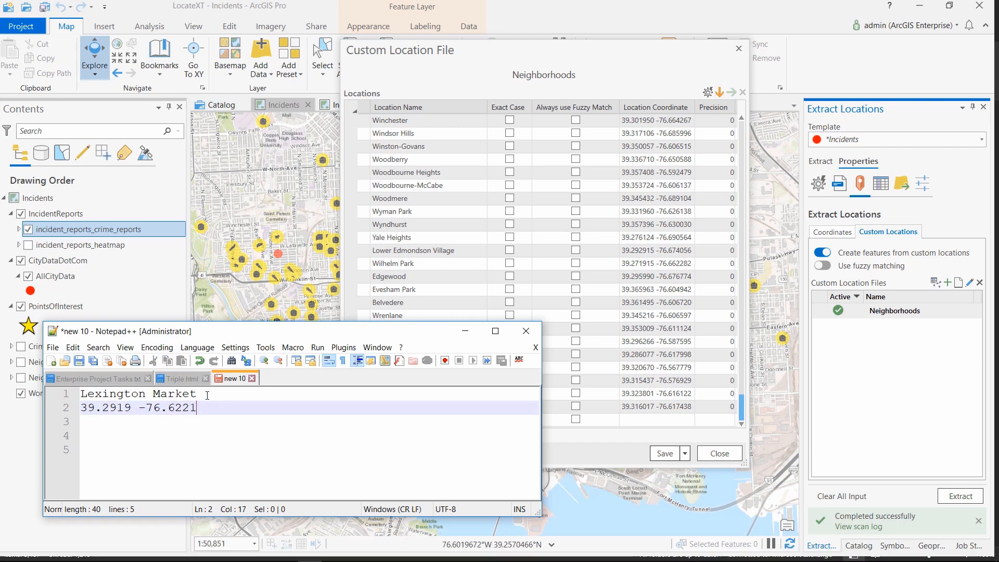
Paste 'Lexington Market' as the name of a new custom location record
{"action": "left_click_drag", "start_coordinate": [200, 394], "coordinate": [59, 391]}
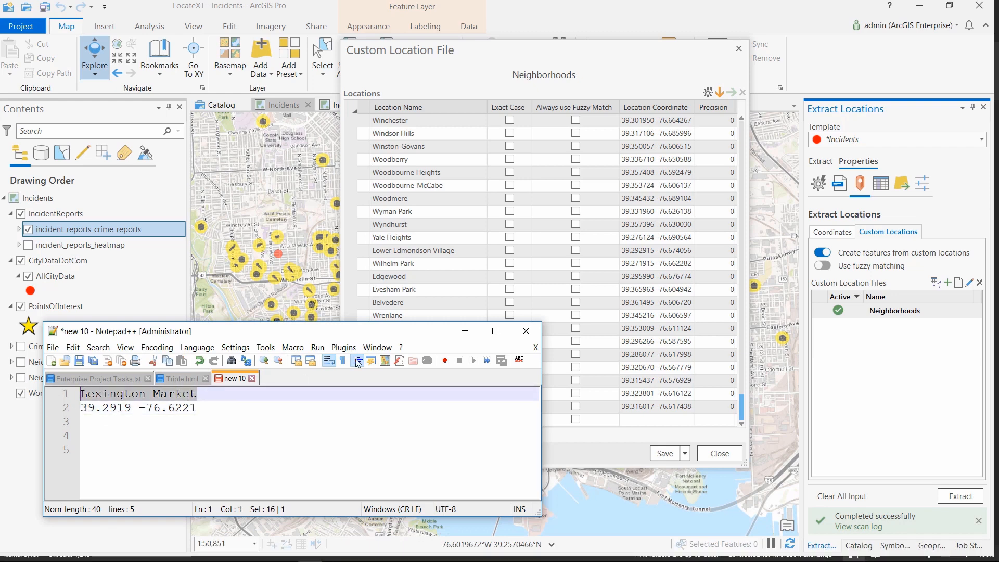
{"action": "left_click", "coordinate": [594, 91]}
{"action": "left_click", "coordinate": [453, 420]}
{"action": "type", "text": "Lexington Market"}
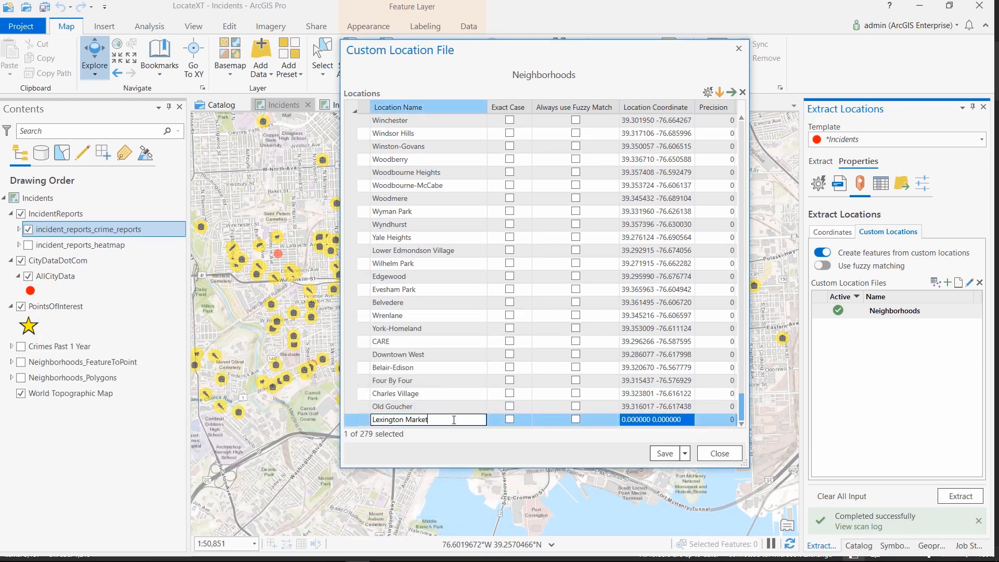
Give it coordinates 39.2919 -76.6221, save the Neighborhoods file, and rerun the extraction
{"action": "left_click", "coordinate": [658, 422]}
{"action": "type", "text": "39.2919 -76.6221"}
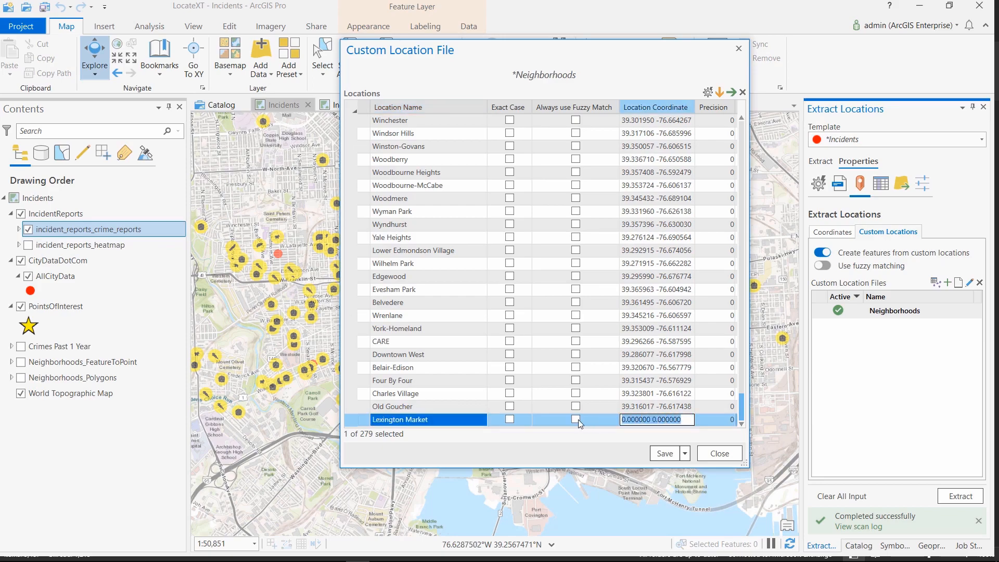
{"action": "left_click", "coordinate": [671, 457]}
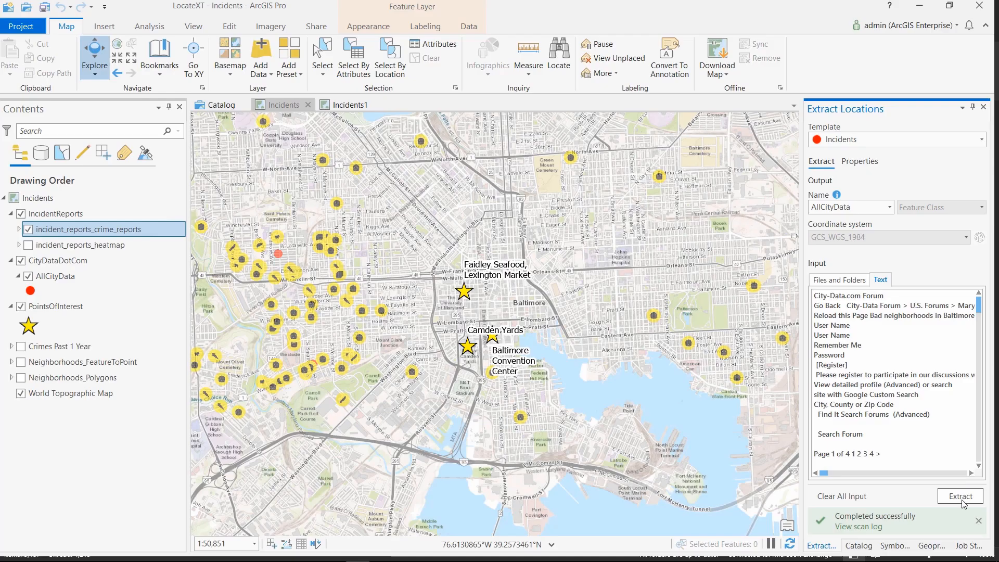
{"action": "left_click", "coordinate": [961, 497]}
{"action": "left_click", "coordinate": [905, 524]}
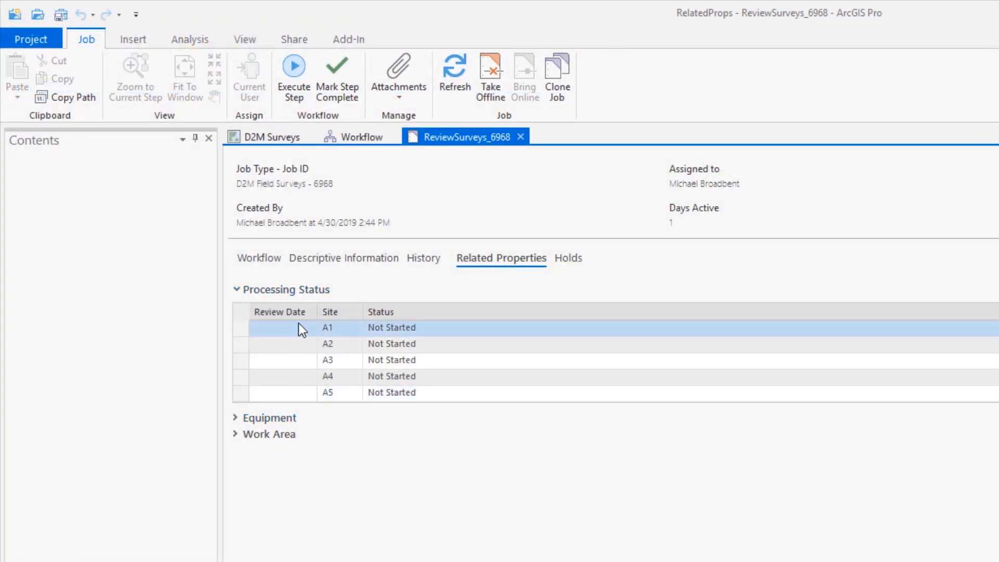
Expand the Equipment and Work Area records, set site A1's status to Complete, and pick a review date
{"action": "left_click", "coordinate": [236, 422]}
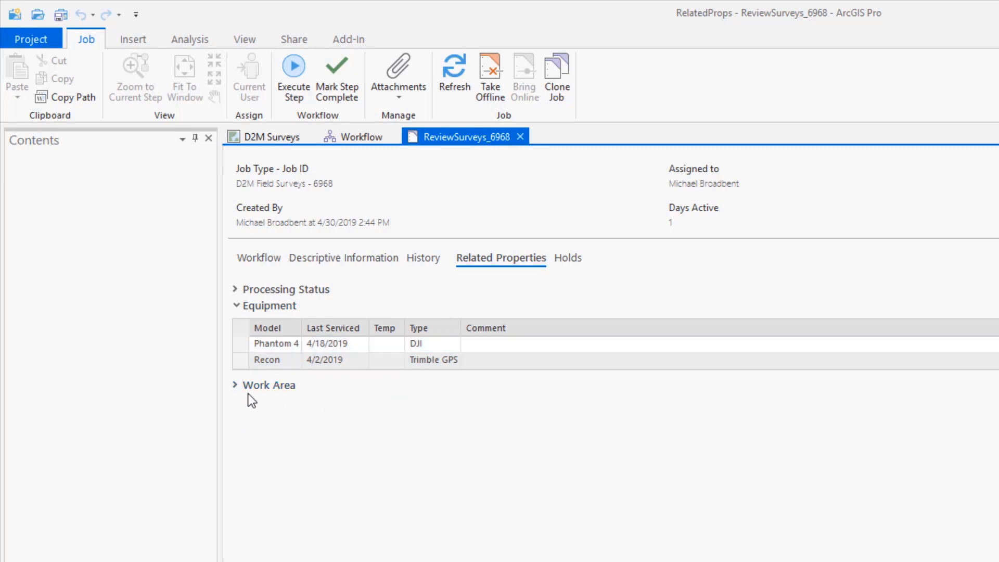
{"action": "left_click", "coordinate": [237, 387]}
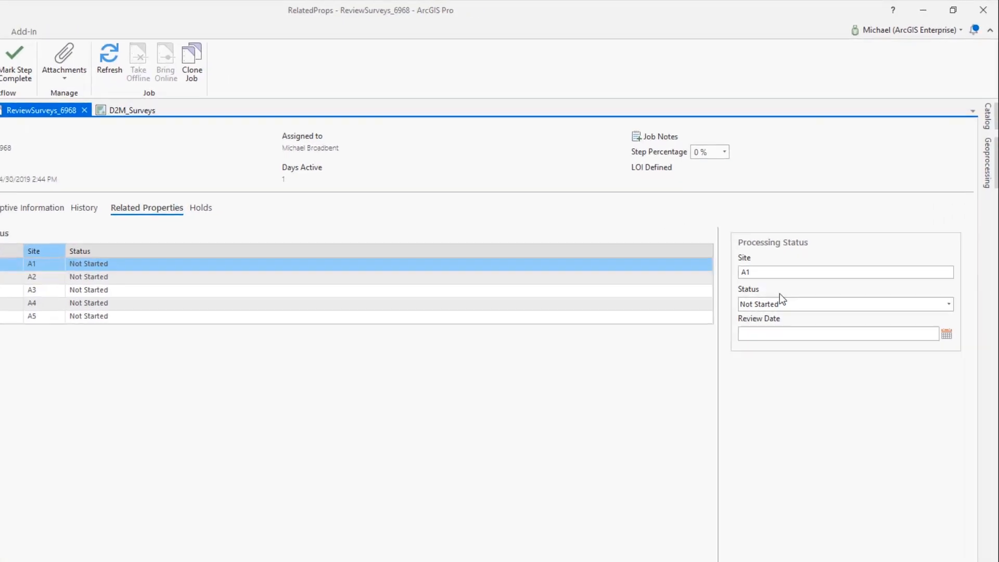
{"action": "left_click", "coordinate": [803, 306]}
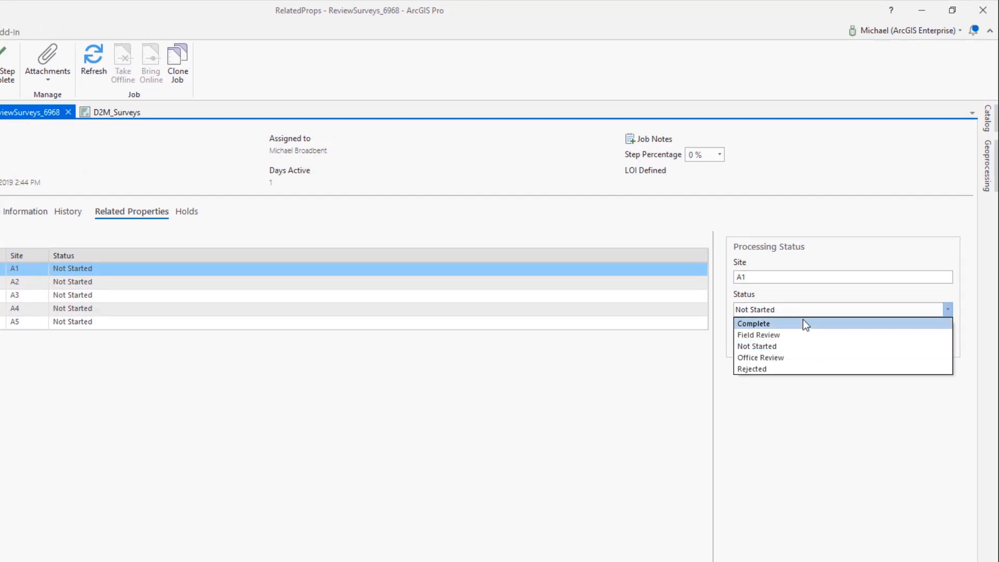
{"action": "left_click", "coordinate": [803, 323]}
{"action": "left_click", "coordinate": [948, 340]}
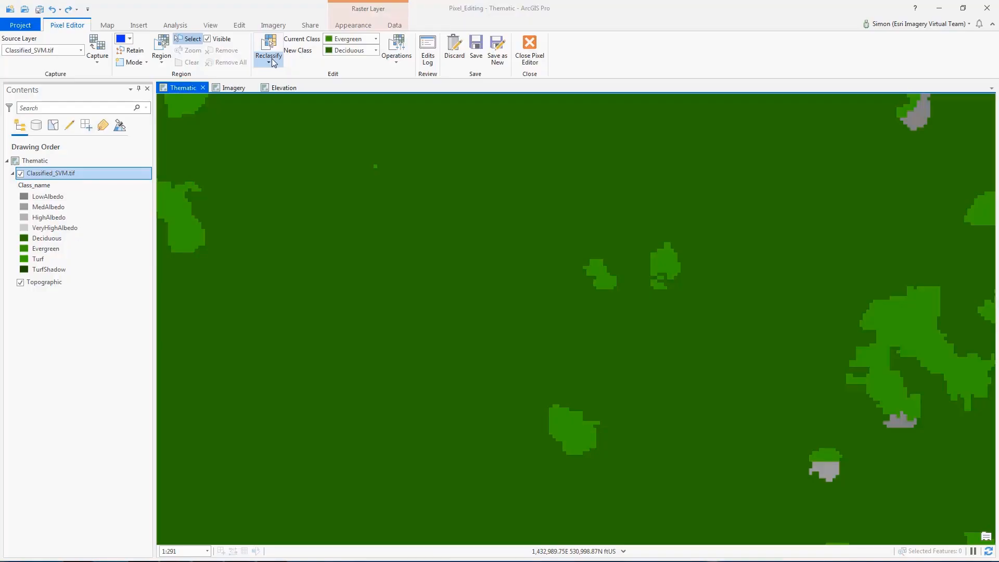
Set the Pixel Editor's Reclassify mode to Region
{"action": "left_click", "coordinate": [269, 52]}
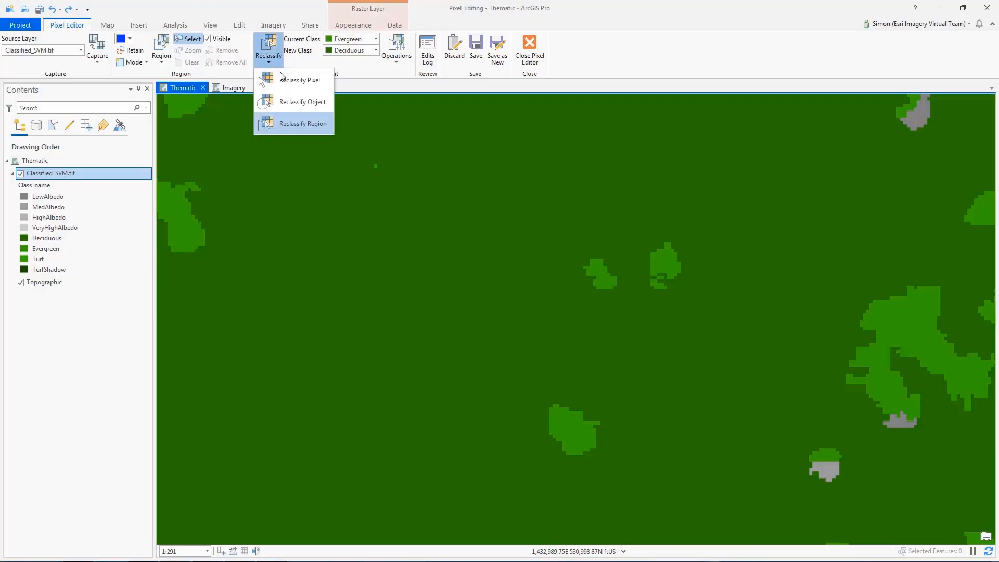
{"action": "left_click", "coordinate": [294, 79]}
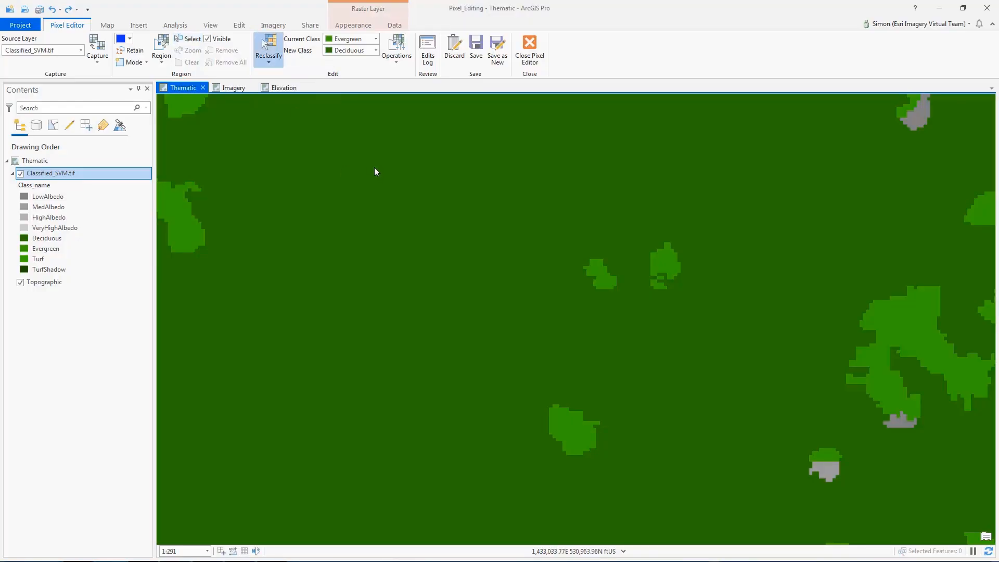
{"action": "left_click", "coordinate": [269, 60]}
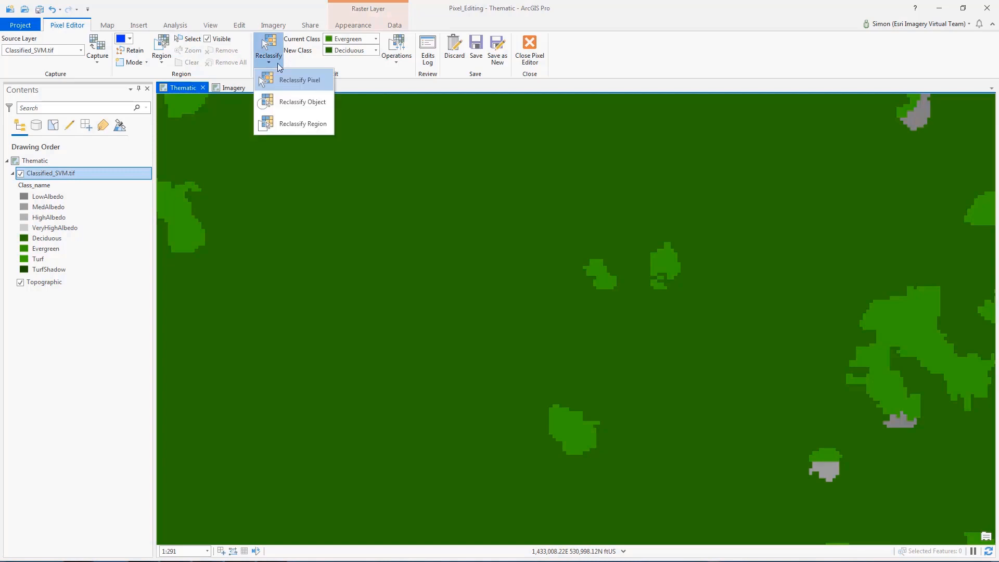
{"action": "left_click", "coordinate": [296, 125]}
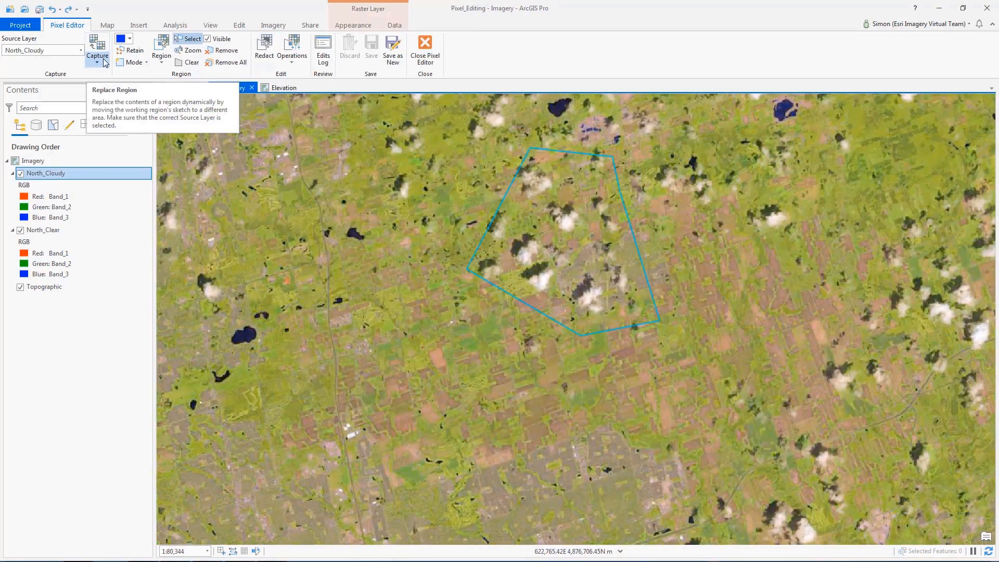
Replace the region's pixels using North_Clear as the source layer
{"action": "left_click", "coordinate": [97, 54]}
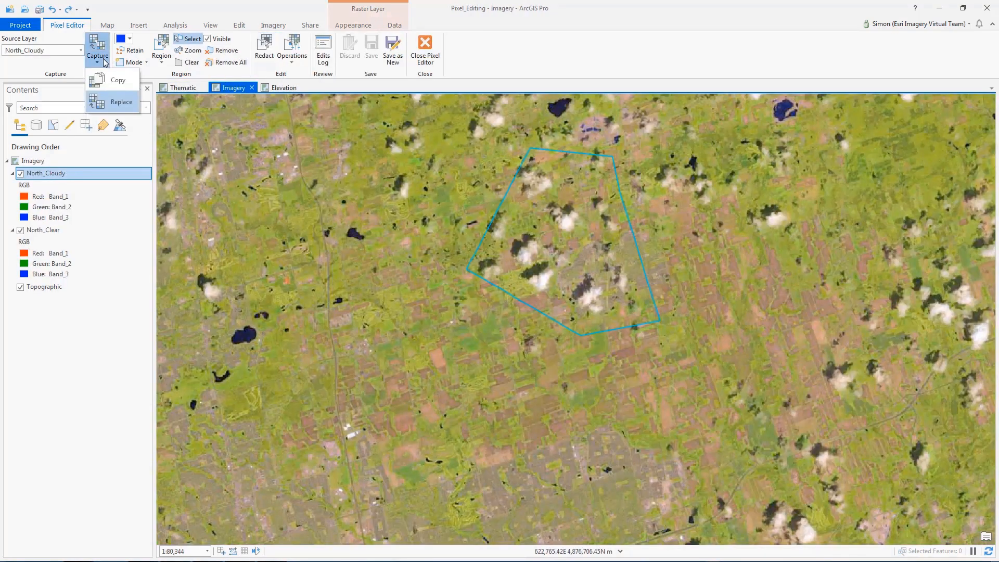
{"action": "left_click", "coordinate": [120, 106]}
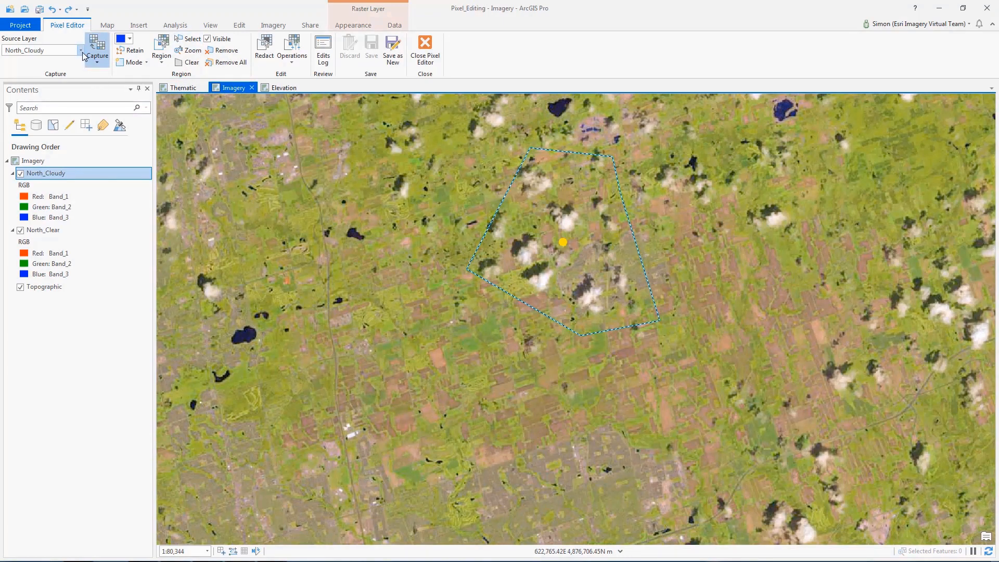
{"action": "left_click", "coordinate": [81, 50]}
{"action": "left_click", "coordinate": [58, 73]}
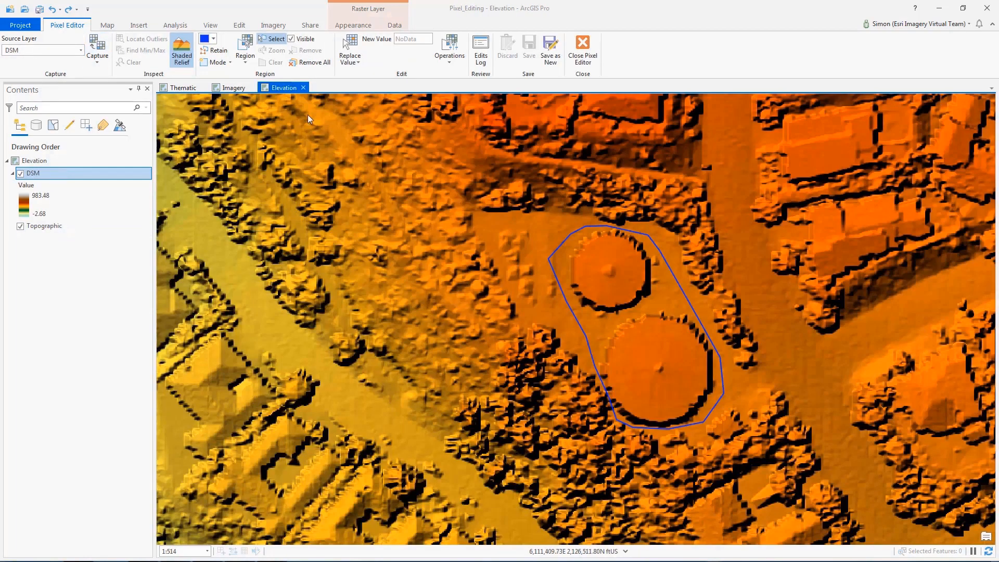
Apply the Terrain Filter operation to flatten the two tanks in the region
{"action": "left_click", "coordinate": [451, 52]}
{"action": "left_click", "coordinate": [495, 344]}
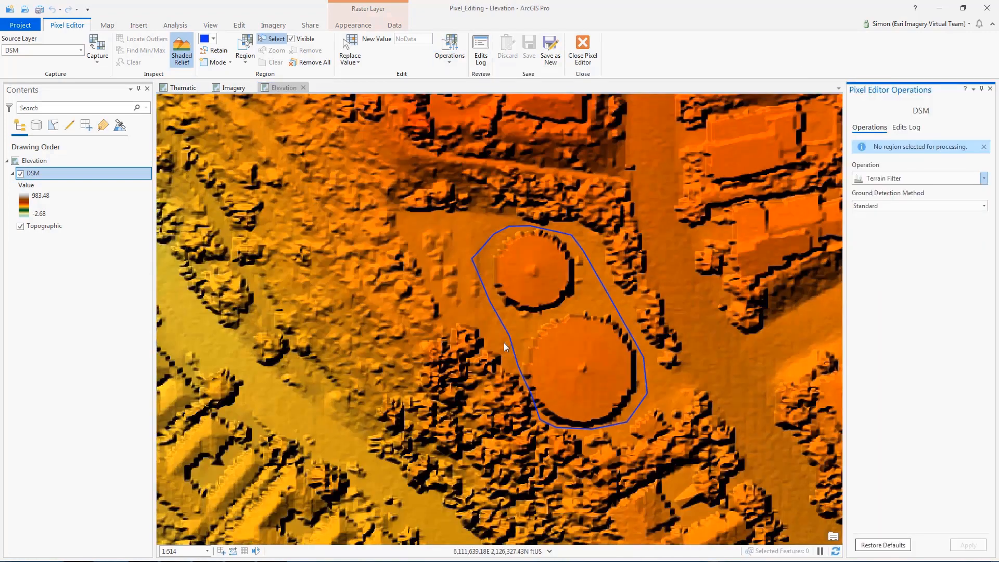
{"action": "left_click", "coordinate": [975, 545]}
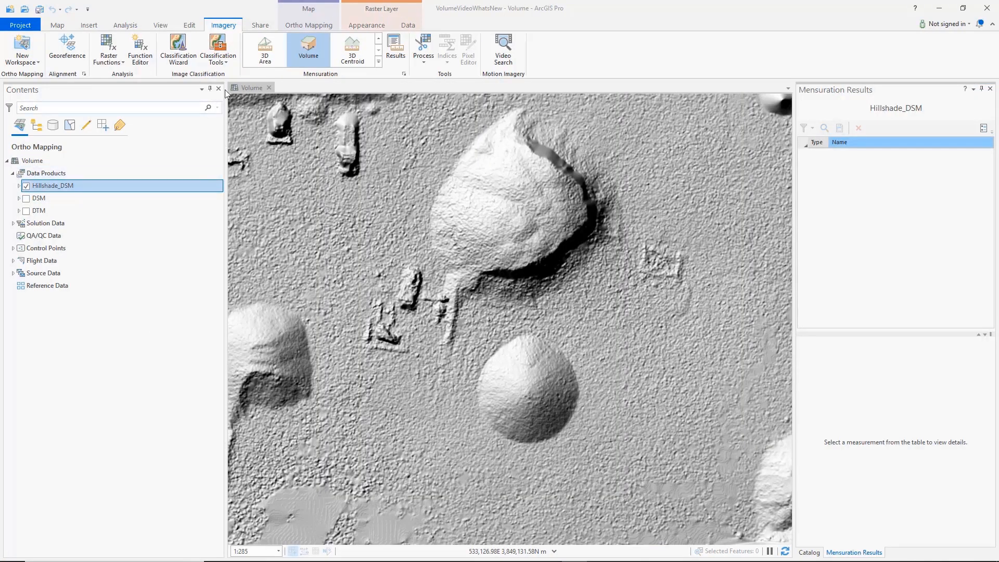
Outline the round mound with a Volume polygon to compute its volume
{"action": "left_click", "coordinate": [308, 50]}
{"action": "left_click", "coordinate": [541, 338]}
{"action": "left_click", "coordinate": [566, 357]}
{"action": "left_click", "coordinate": [576, 372]}
{"action": "left_click", "coordinate": [577, 409]}
{"action": "left_click", "coordinate": [563, 432]}
{"action": "left_click", "coordinate": [538, 446]}
{"action": "left_click", "coordinate": [514, 446]}
{"action": "left_click", "coordinate": [486, 428]}
{"action": "left_click", "coordinate": [475, 413]}
{"action": "left_click", "coordinate": [469, 391]}
{"action": "left_click", "coordinate": [475, 368]}
{"action": "double_click", "coordinate": [480, 357]}
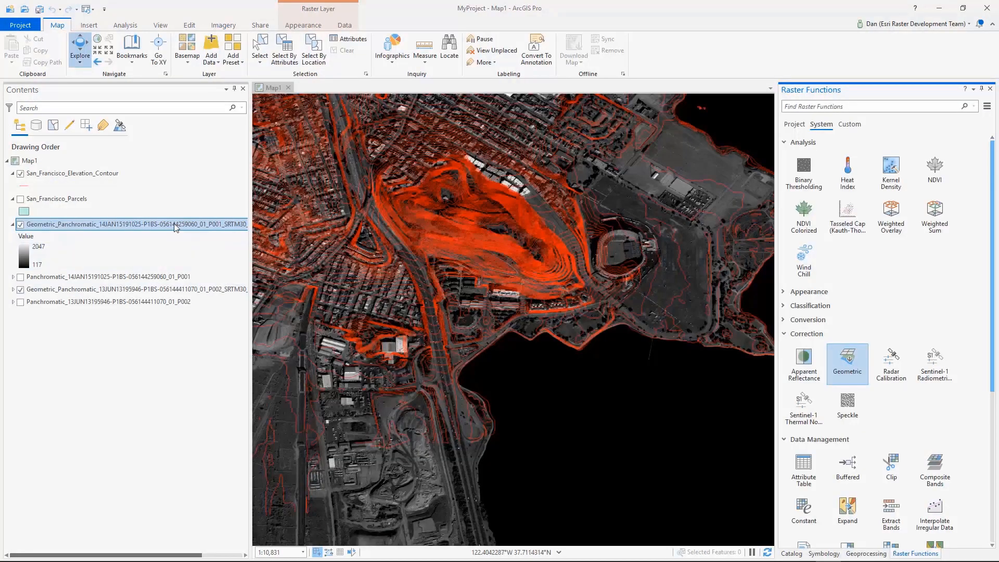
Show the panchromatic layer's Image Support Data with Image 1's fields expanded
{"action": "right_click", "coordinate": [175, 227]}
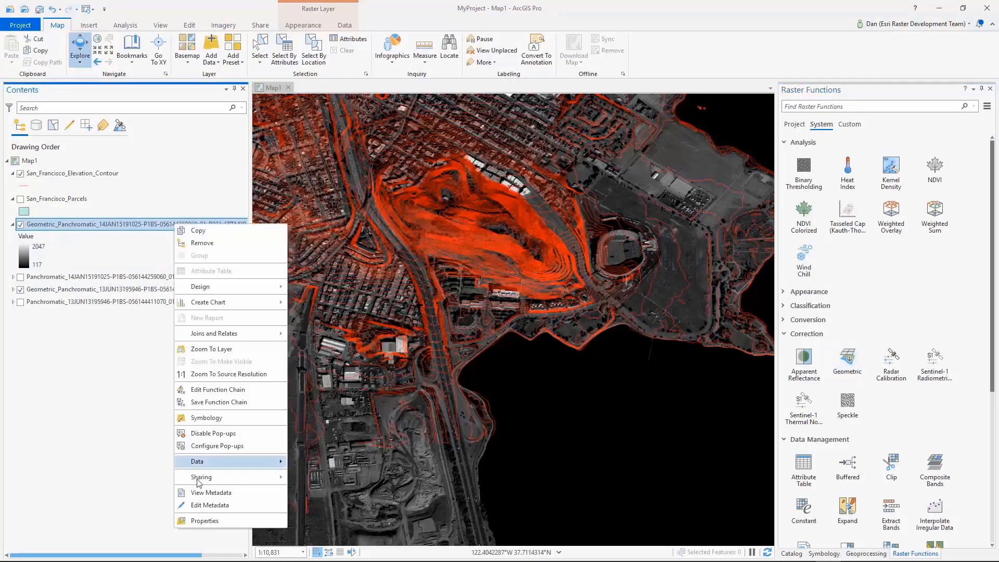
{"action": "left_click", "coordinate": [205, 522]}
{"action": "left_click", "coordinate": [373, 227]}
{"action": "left_click", "coordinate": [437, 223]}
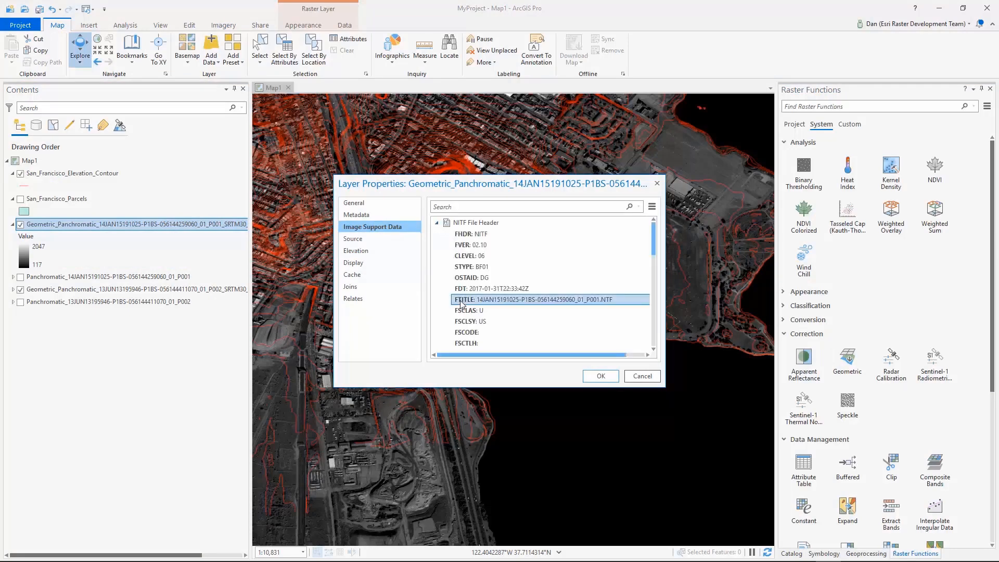
{"action": "left_click", "coordinate": [437, 223]}
{"action": "left_click", "coordinate": [437, 234]}
{"action": "left_click", "coordinate": [447, 246]}
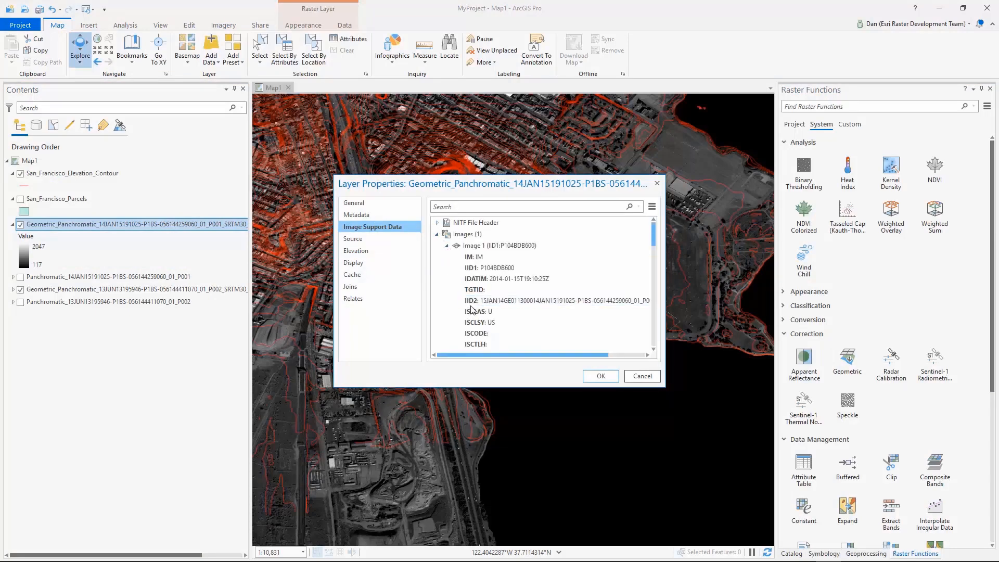
Search the support data for OBL, then GSD, to find the 019.9-inch mean GSD
{"action": "left_click", "coordinate": [520, 206]}
{"action": "type", "text": "OBL"}
{"action": "key", "text": "BackSpace"}
{"action": "key", "text": "BackSpace"}
{"action": "key", "text": "BackSpace"}
{"action": "type", "text": "GSD"}
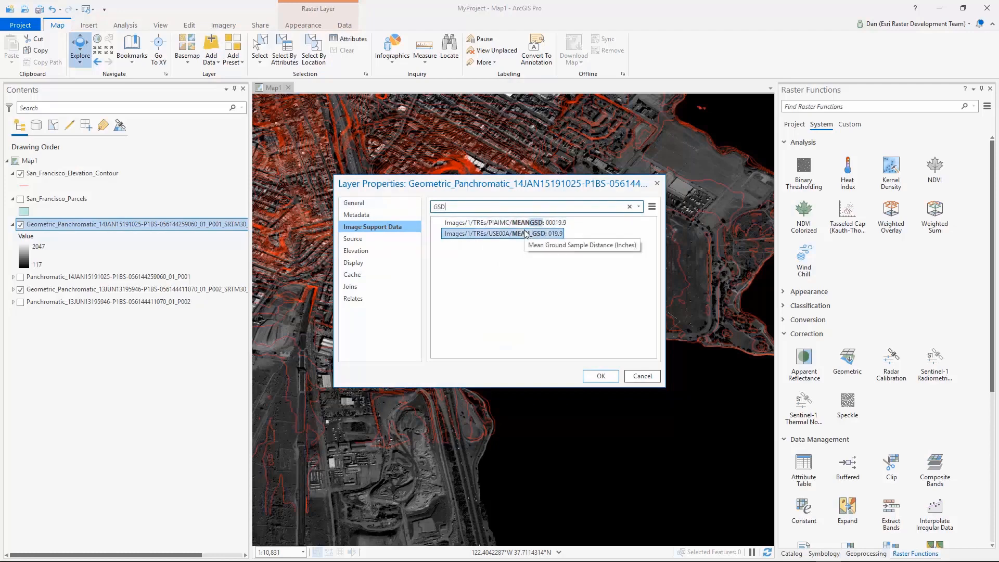
{"action": "left_click", "coordinate": [630, 206]}
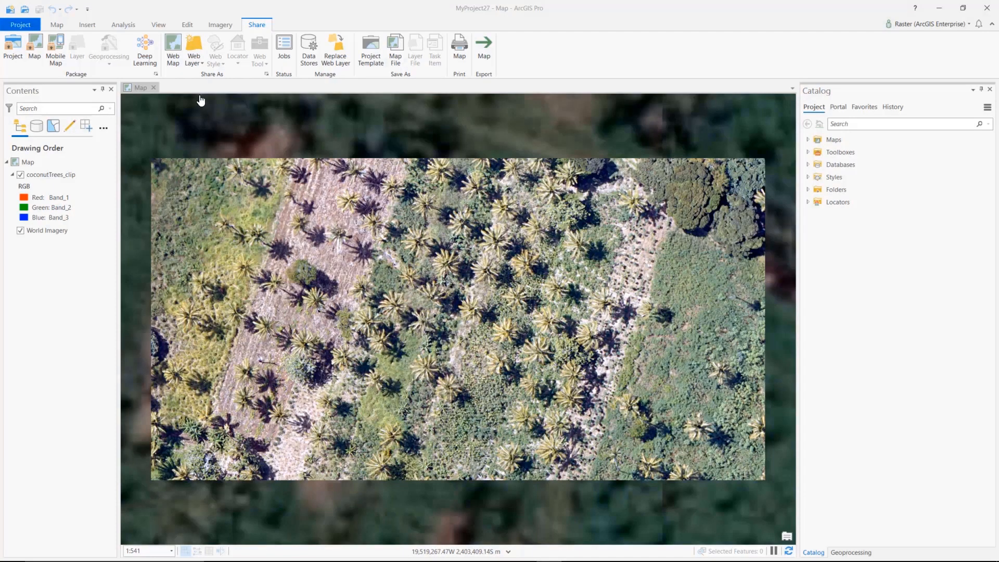
Create the 'Trees' deep learning package from the coconut tree detection model
{"action": "left_click", "coordinate": [145, 52]}
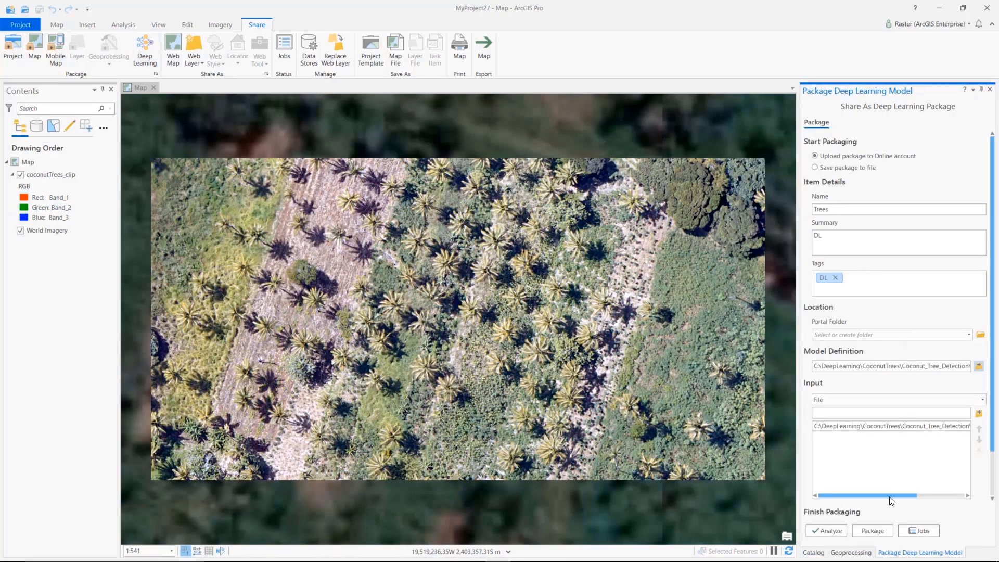
{"action": "left_click", "coordinate": [877, 532]}
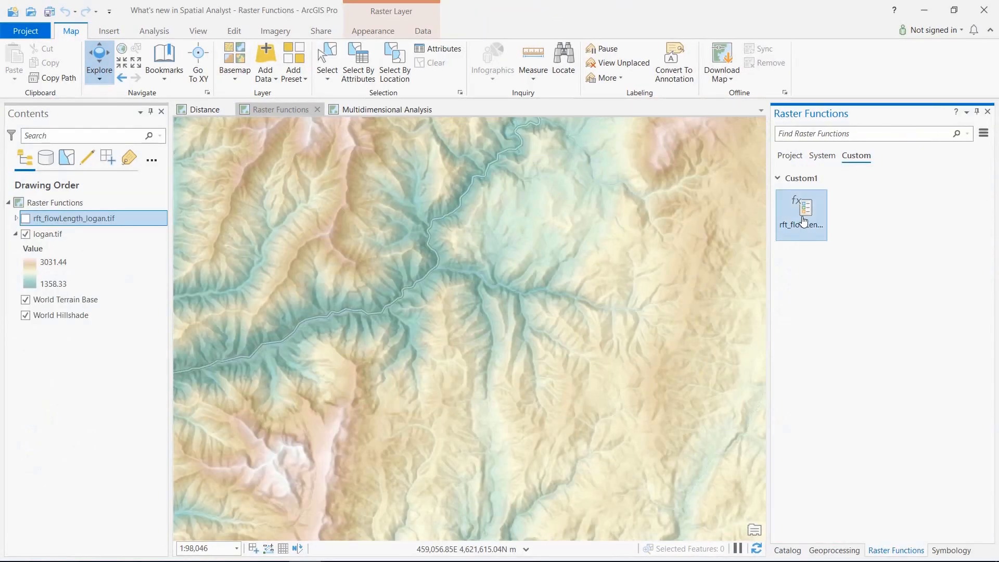
Open the rft_flowLength function chain for editing and view its properties
{"action": "right_click", "coordinate": [804, 221]}
{"action": "left_click", "coordinate": [831, 242]}
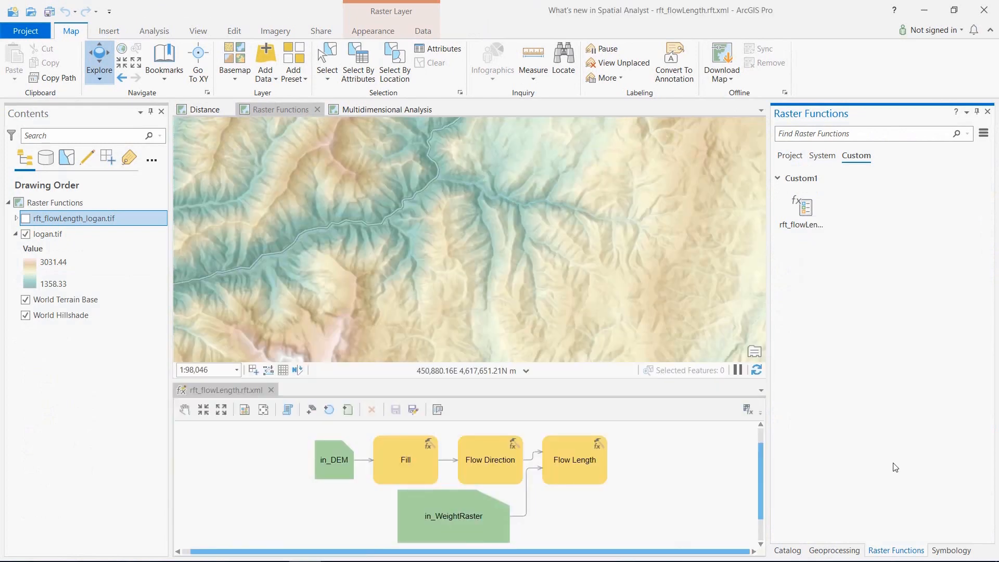
{"action": "left_click", "coordinate": [813, 217]}
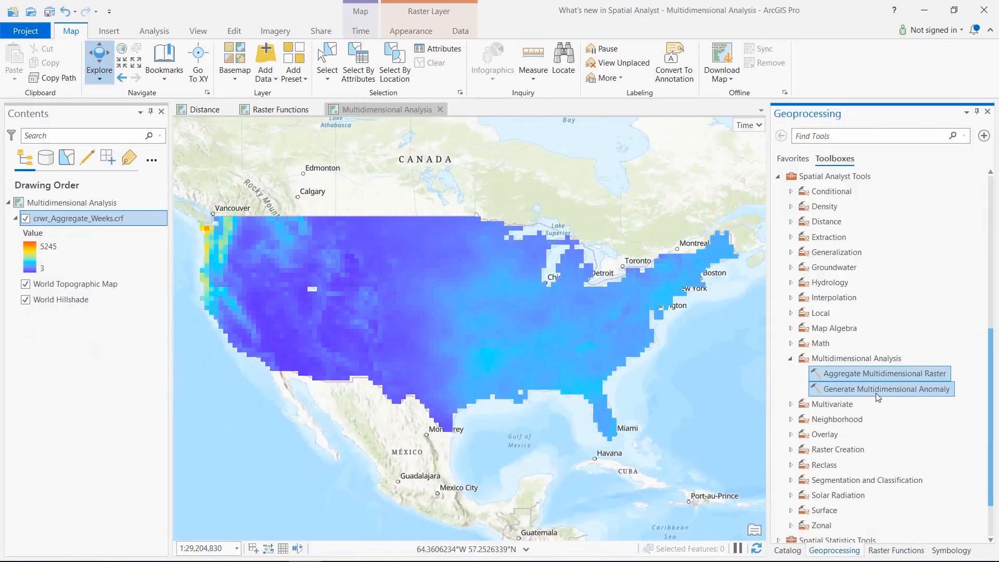
{"action": "left_click", "coordinate": [874, 330]}
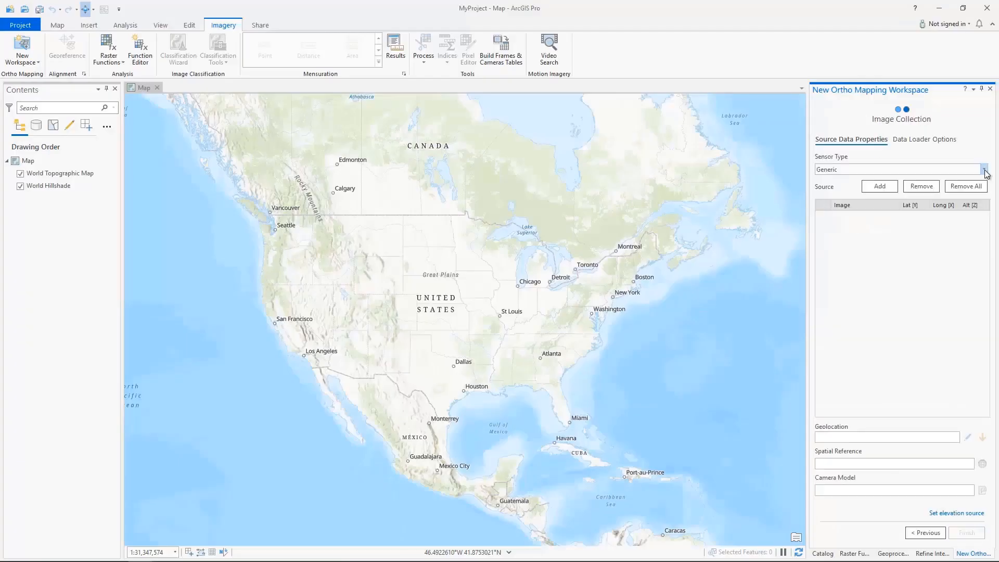
Choose the Altum sensor, show Red-Edge NDVI and CI Red-Edge, and run yearly temperature aggregation
{"action": "left_click", "coordinate": [841, 169]}
{"action": "left_click", "coordinate": [841, 198]}
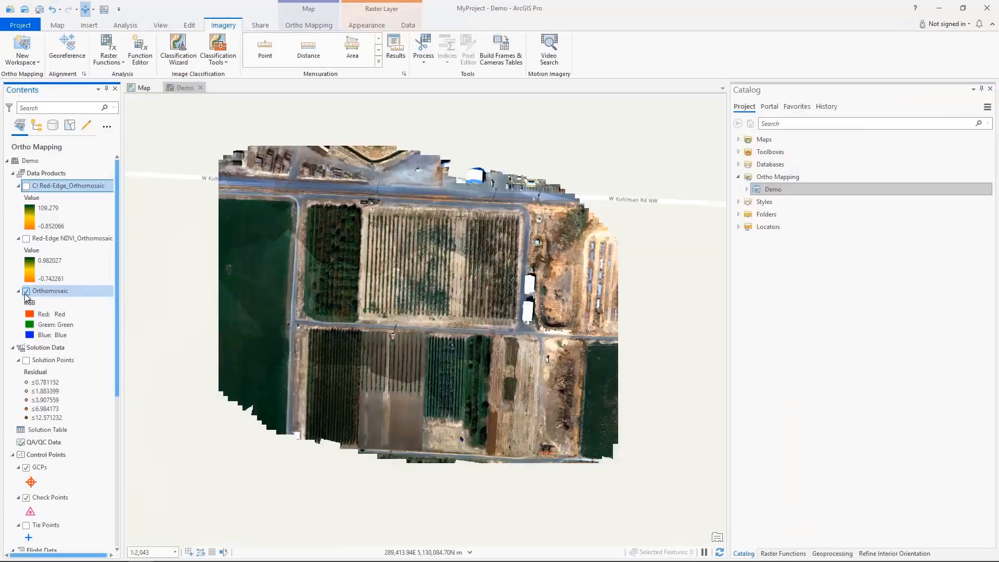
{"action": "left_click", "coordinate": [26, 238]}
{"action": "left_click", "coordinate": [27, 186]}
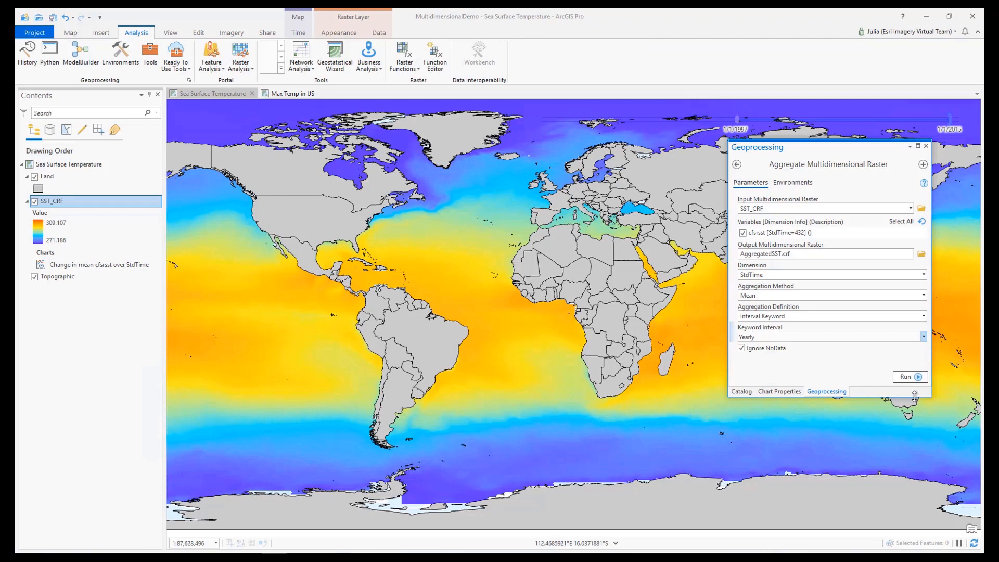
{"action": "left_click", "coordinate": [910, 376]}
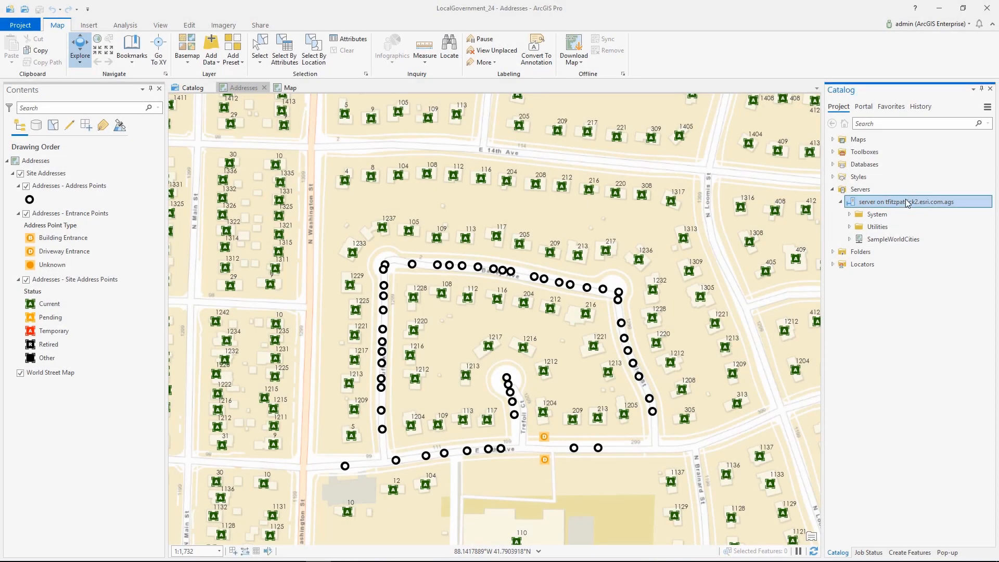
Publish the Addresses map from the Maps folder as a map service on the connected server
{"action": "right_click", "coordinate": [907, 202]}
{"action": "mouse_move", "coordinate": [854, 281]}
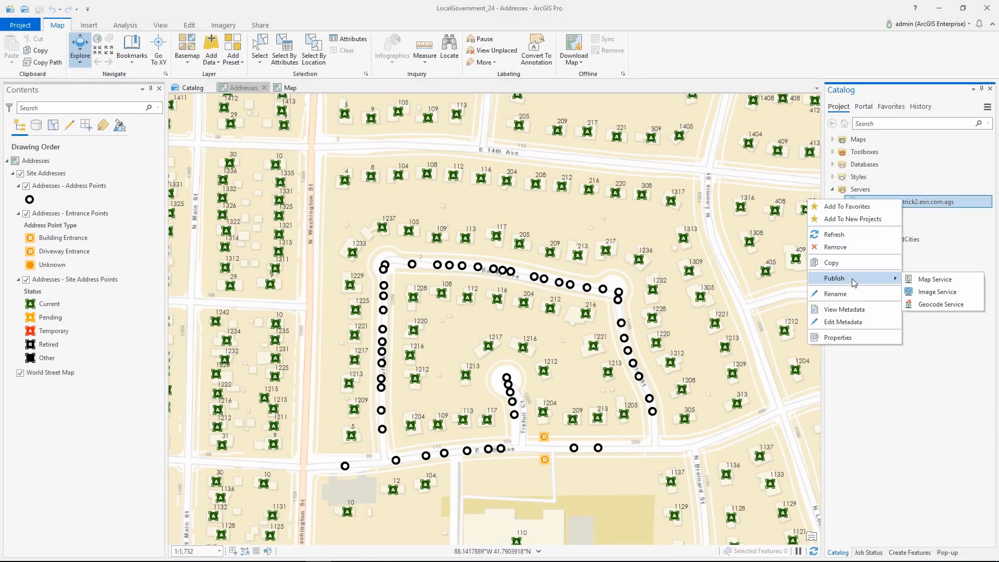
{"action": "left_click", "coordinate": [930, 281]}
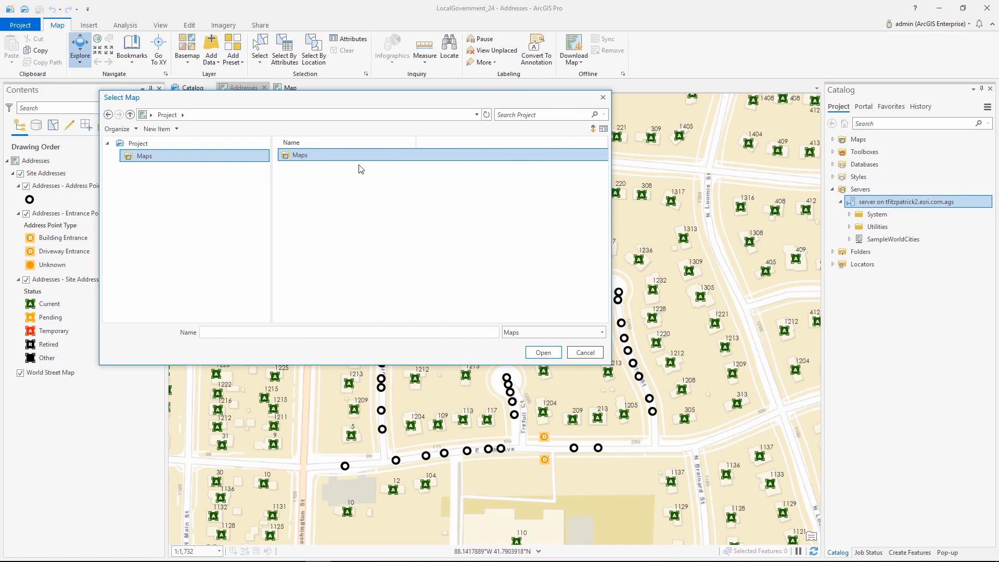
{"action": "double_click", "coordinate": [339, 157]}
{"action": "left_click", "coordinate": [334, 161]}
{"action": "left_click", "coordinate": [528, 353]}
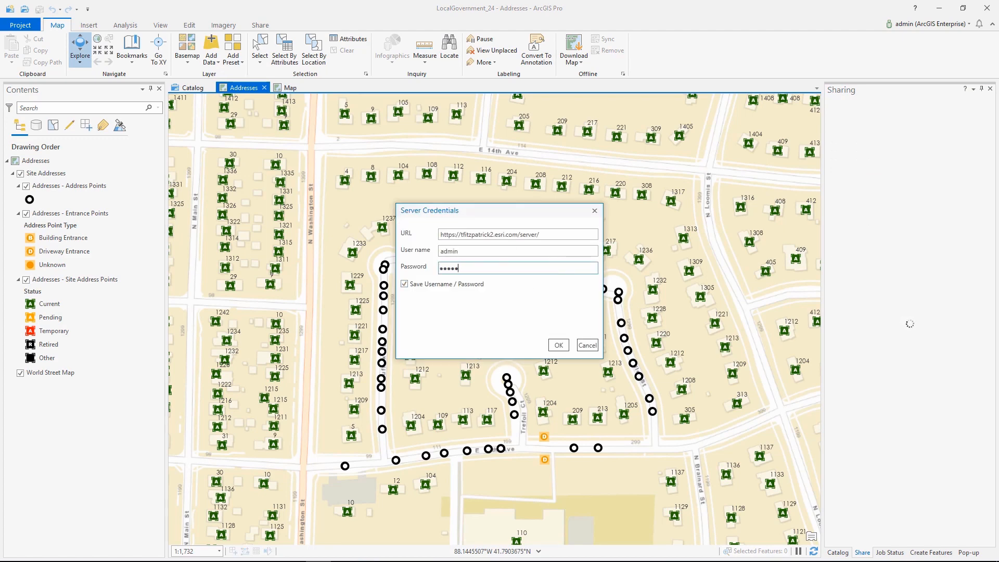
{"action": "left_click", "coordinate": [558, 345]}
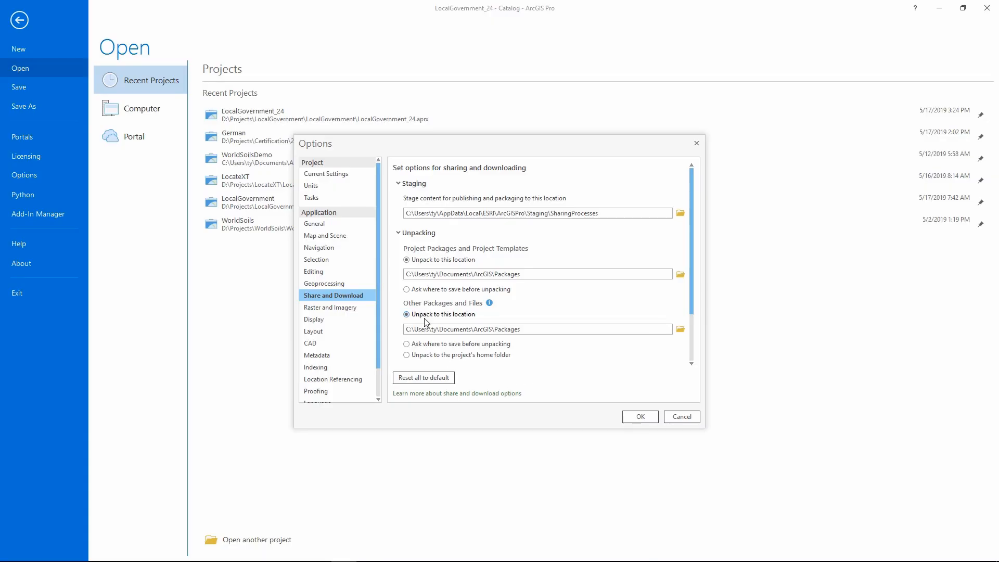
Unpack packages to the project's home folder, then add and open the New Zealand map package
{"action": "left_click", "coordinate": [408, 355]}
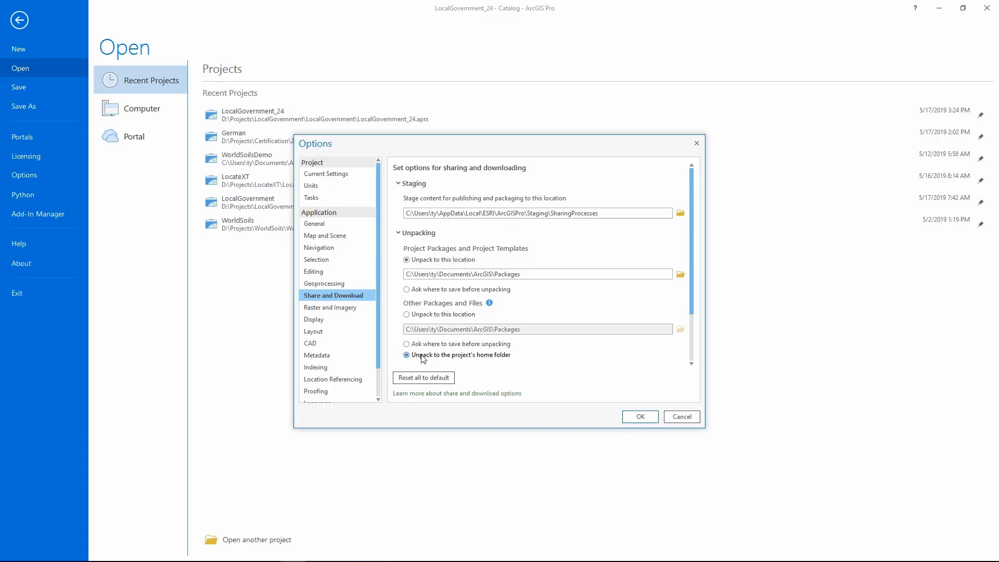
{"action": "left_click", "coordinate": [640, 417]}
{"action": "left_click", "coordinate": [15, 21]}
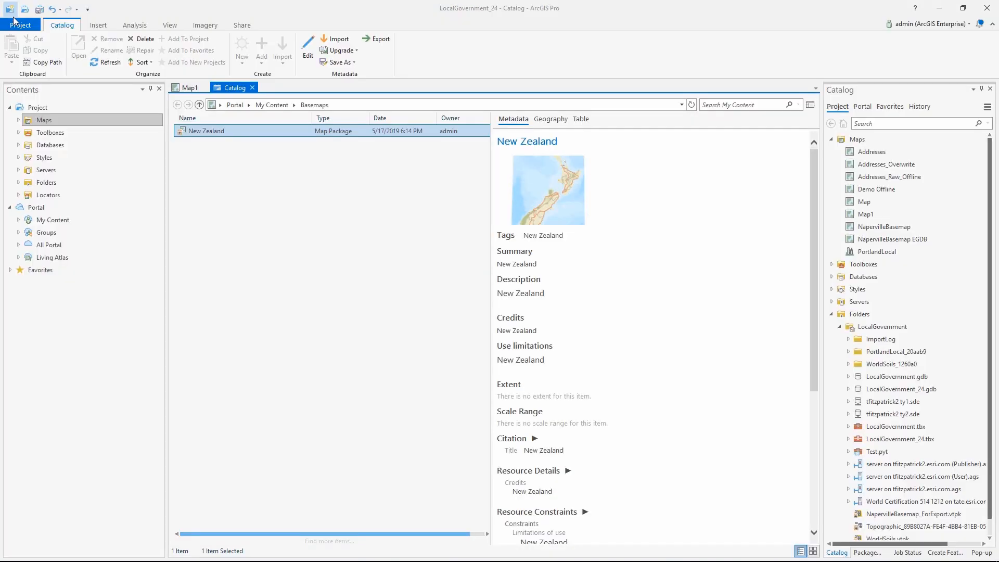
{"action": "right_click", "coordinate": [215, 130]}
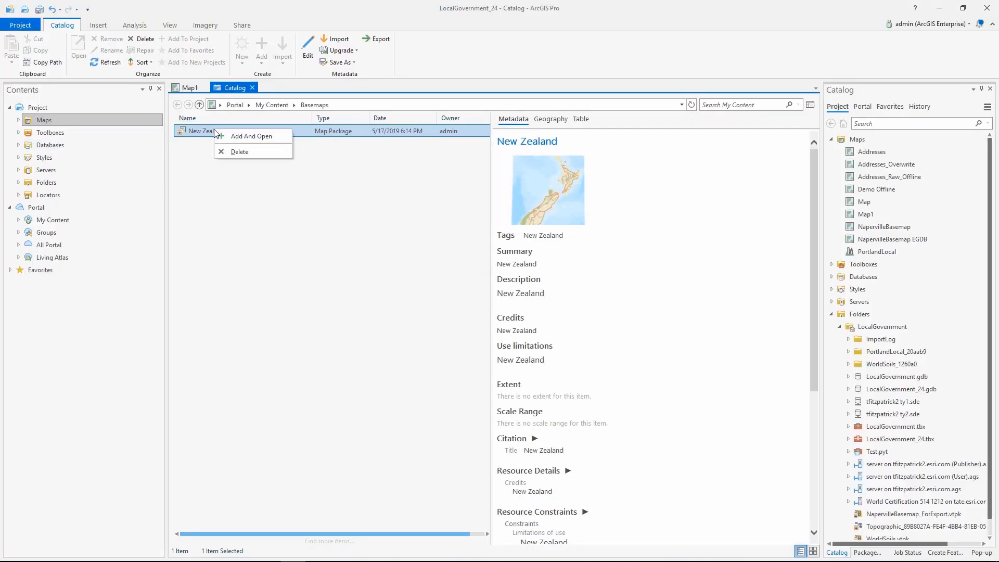
{"action": "left_click", "coordinate": [235, 137]}
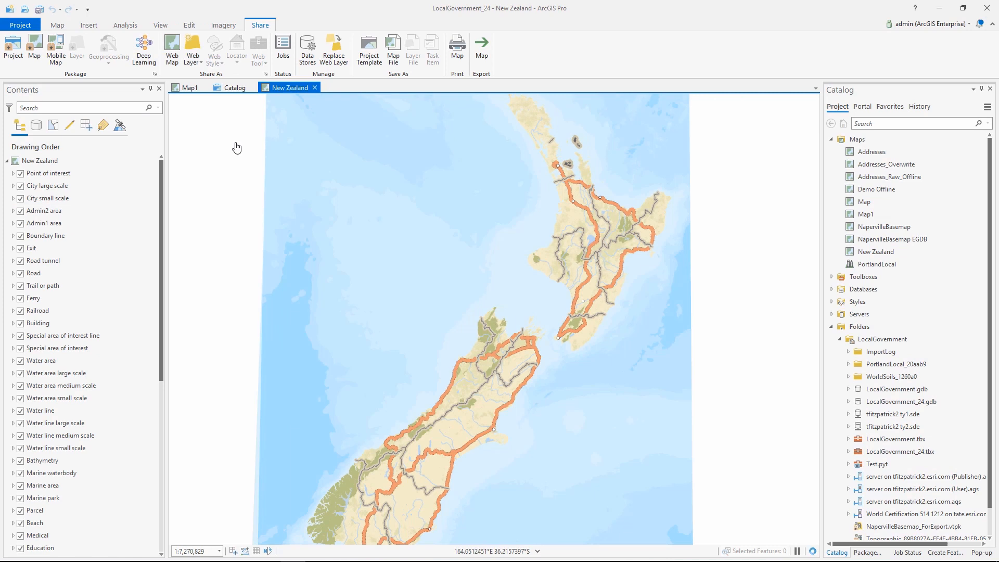
{"action": "left_click", "coordinate": [881, 340]}
{"action": "left_click", "coordinate": [891, 365]}
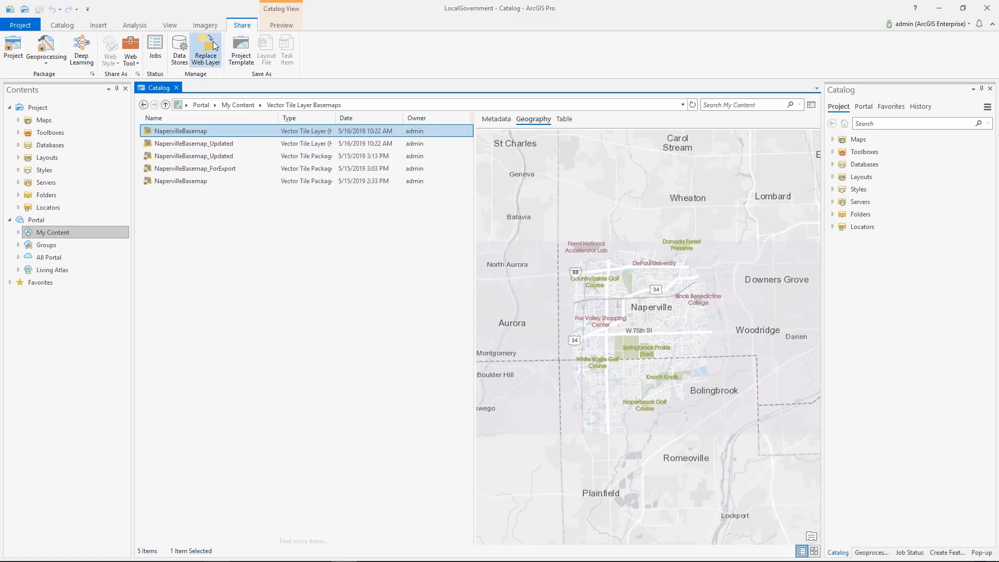
Replace NapervilleBasemap with NapervilleBasemap_Updated, including item information, using Replace Web Layer
{"action": "left_click", "coordinate": [213, 46]}
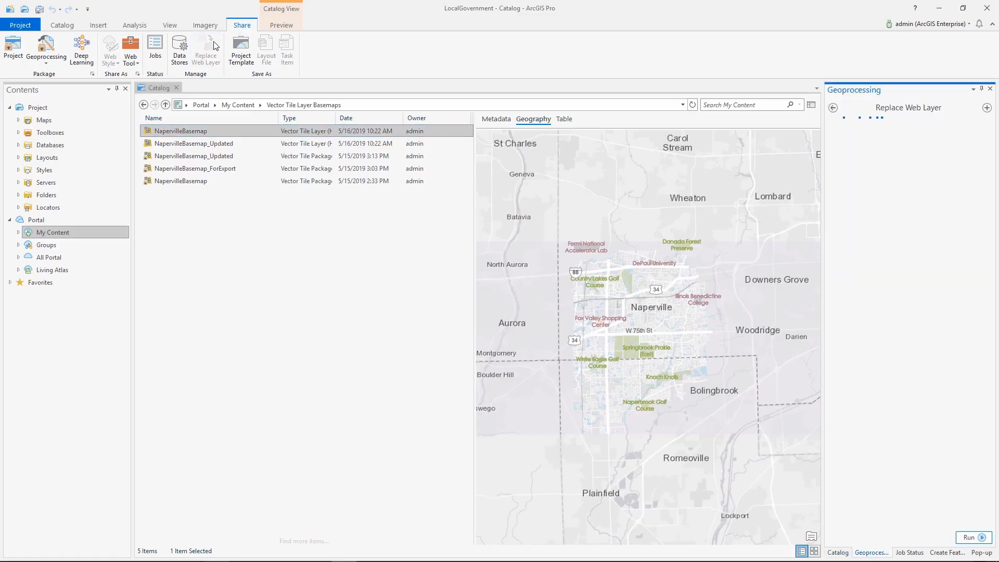
{"action": "left_click_drag", "start_coordinate": [216, 129], "coordinate": [229, 129]}
{"action": "left_click_drag", "start_coordinate": [864, 162], "coordinate": [863, 156]}
{"action": "left_click_drag", "start_coordinate": [217, 143], "coordinate": [854, 200]}
{"action": "left_click", "coordinate": [839, 207]}
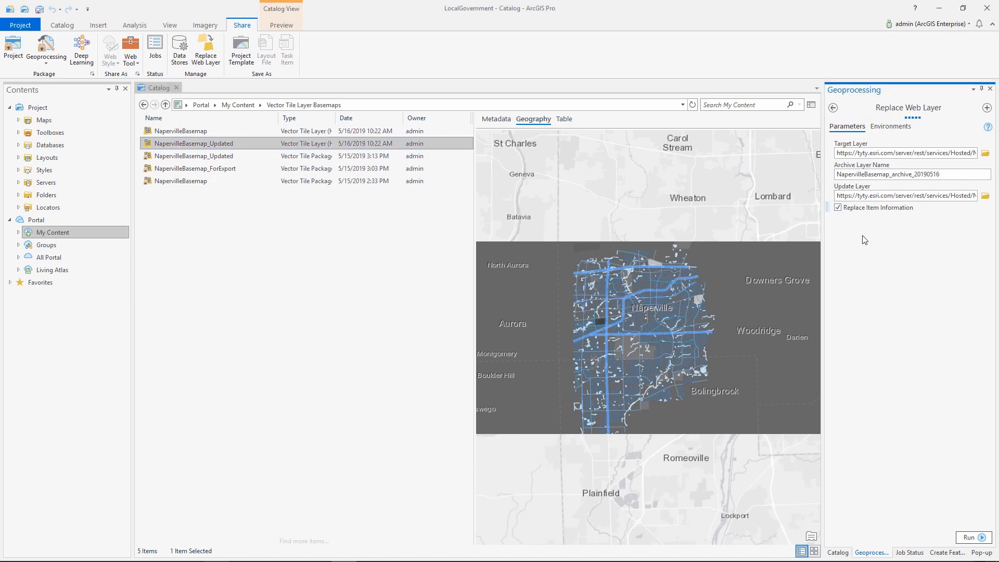
{"action": "left_click", "coordinate": [977, 542]}
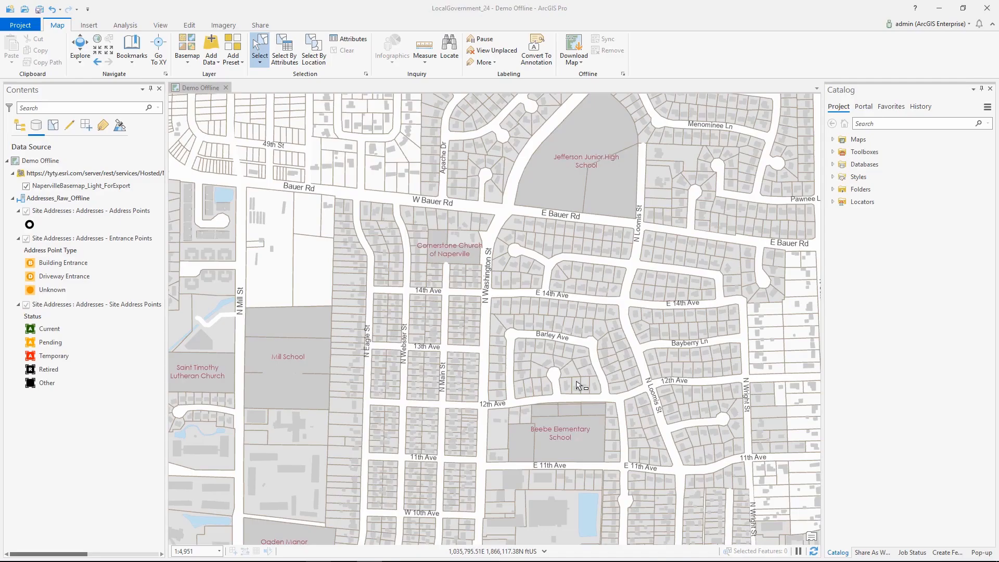
Download the Demo Offline map area for offline use
{"action": "scroll", "coordinate": [578, 385], "scroll_direction": "up", "scroll_amount": 5}
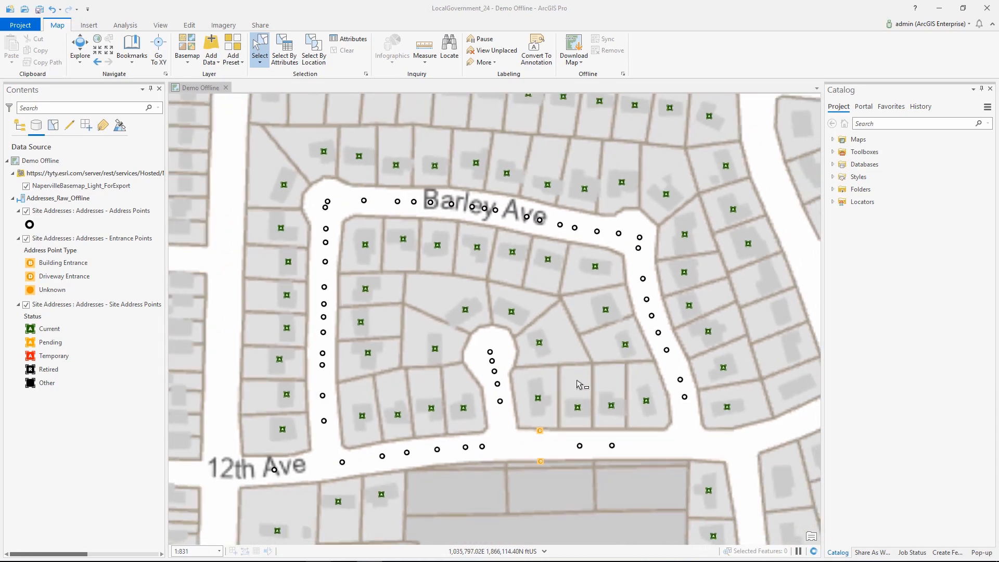
{"action": "left_click", "coordinate": [576, 63]}
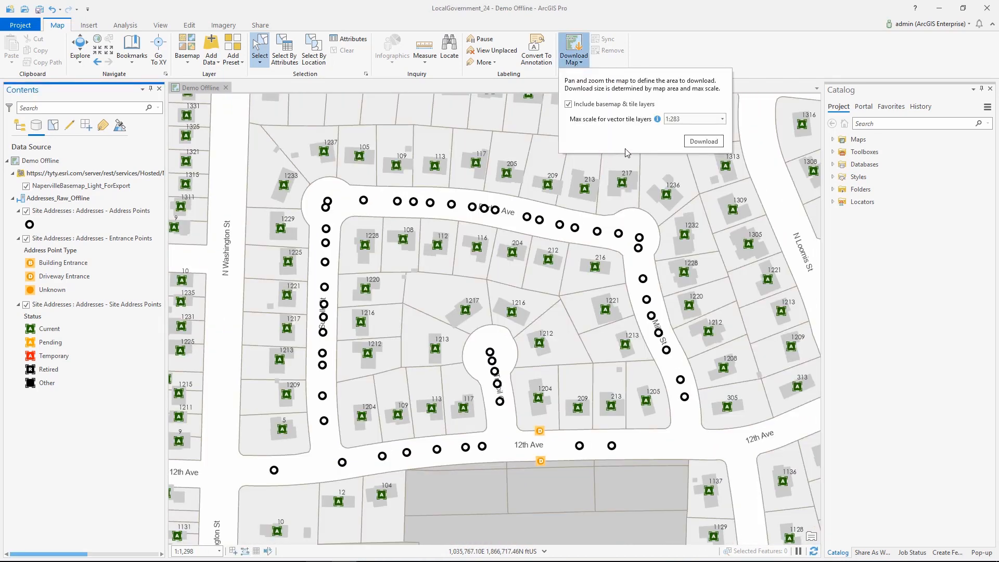
{"action": "left_click", "coordinate": [709, 143]}
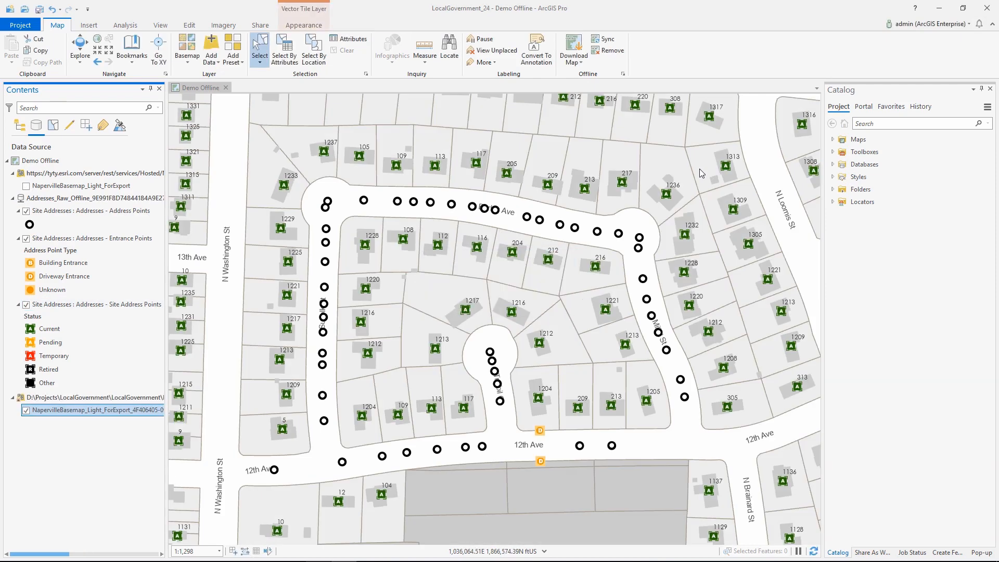
{"action": "scroll", "coordinate": [699, 168], "scroll_direction": "down", "scroll_amount": 4}
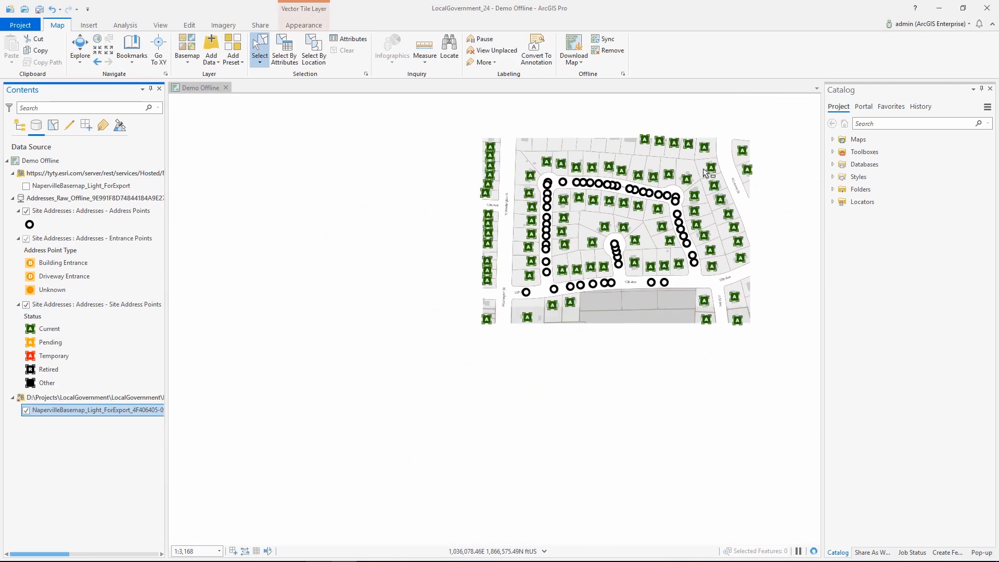
{"action": "scroll", "coordinate": [705, 173], "scroll_direction": "up", "scroll_amount": 4}
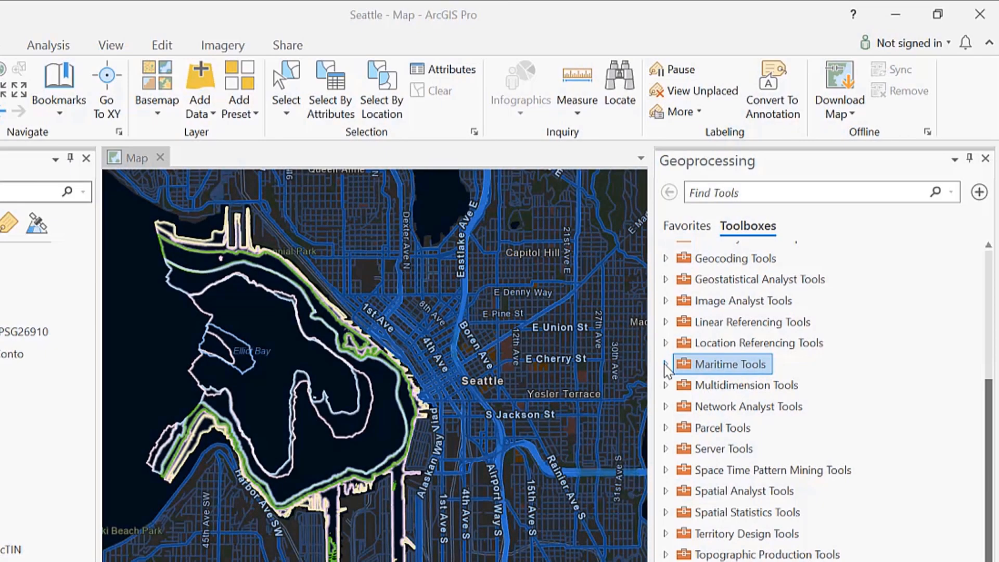
Open the Convert S-57 to S-101 Cell, Reduce Point Density and Smooth Bathymetric TIN tools, then display Seattle_SmoothBathymetricTIN
{"action": "left_click", "coordinate": [665, 364]}
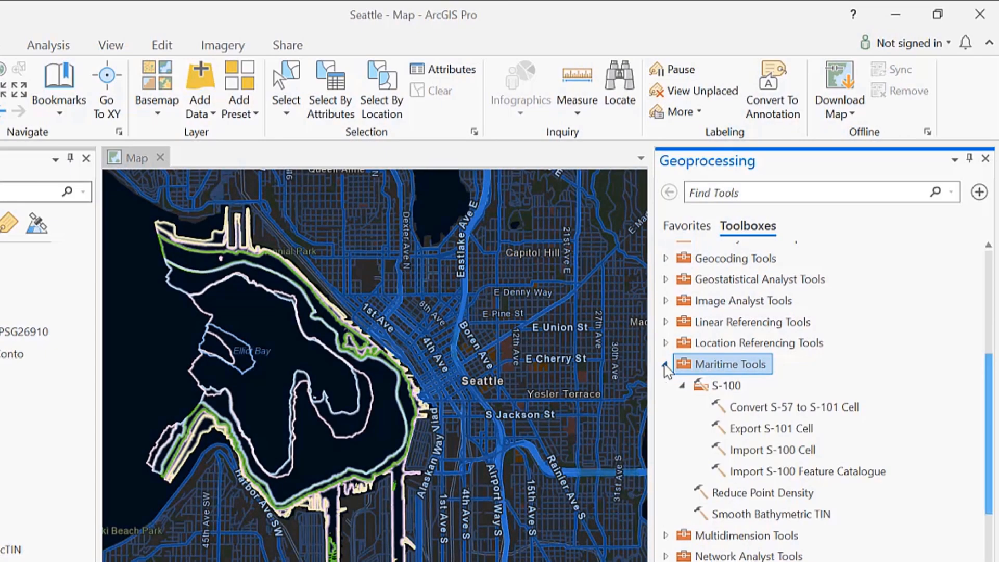
{"action": "left_click", "coordinate": [753, 409]}
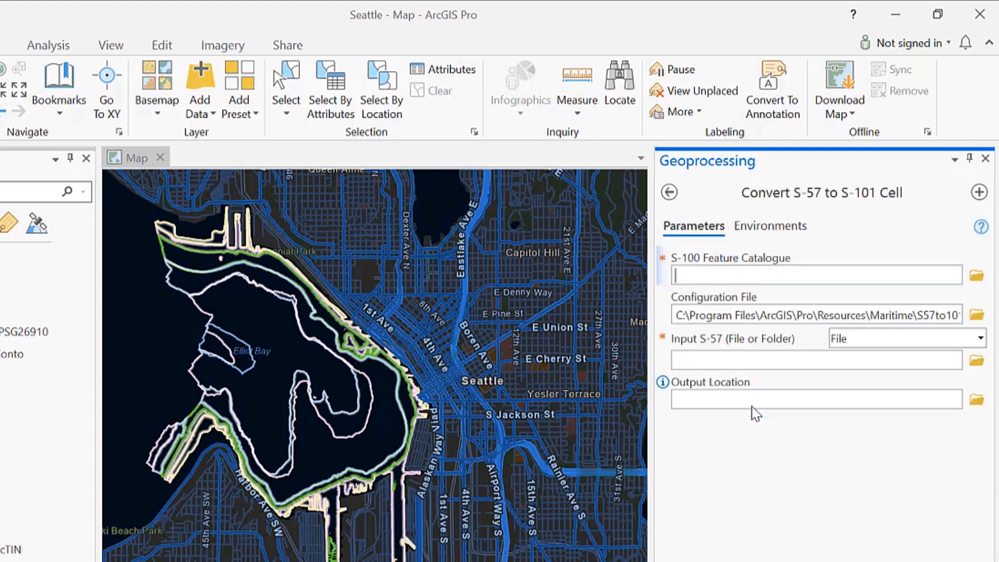
{"action": "left_click", "coordinate": [669, 192]}
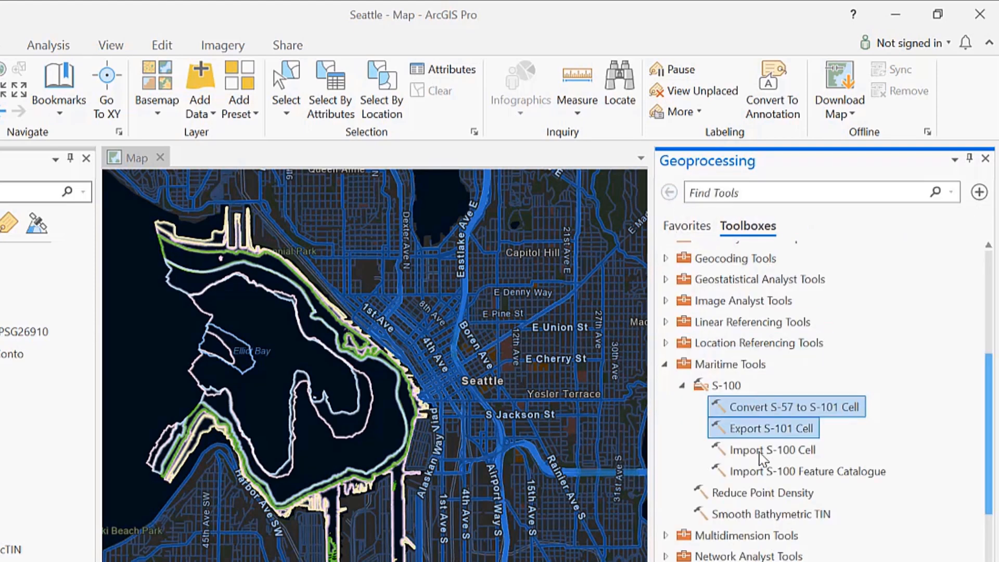
{"action": "left_click", "coordinate": [761, 493]}
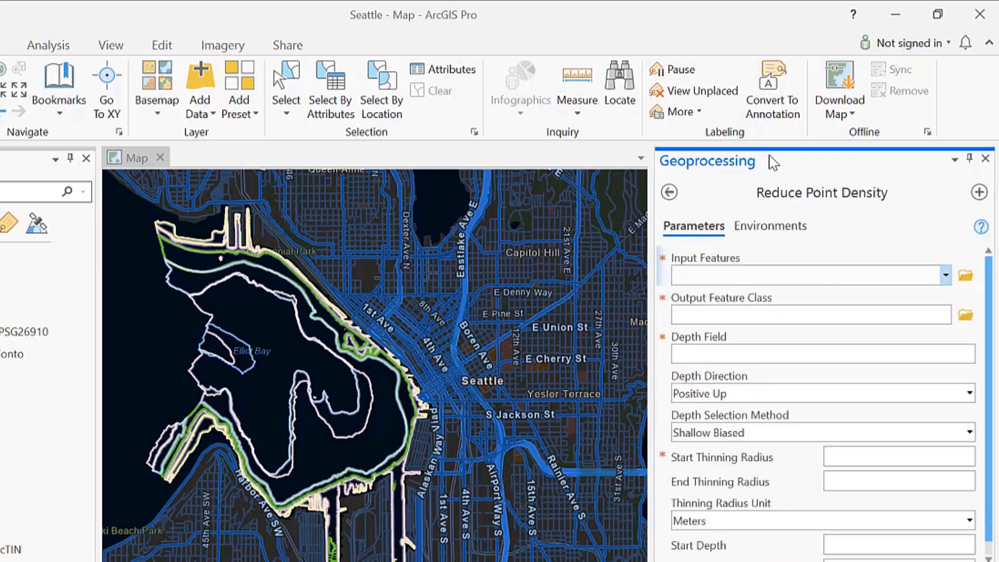
{"action": "left_click", "coordinate": [670, 192]}
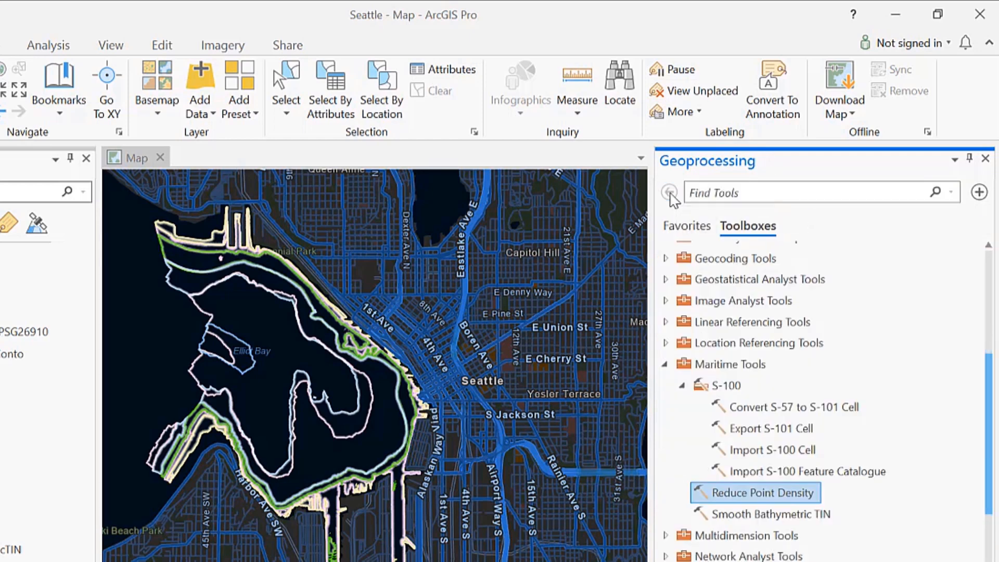
{"action": "left_click", "coordinate": [768, 516]}
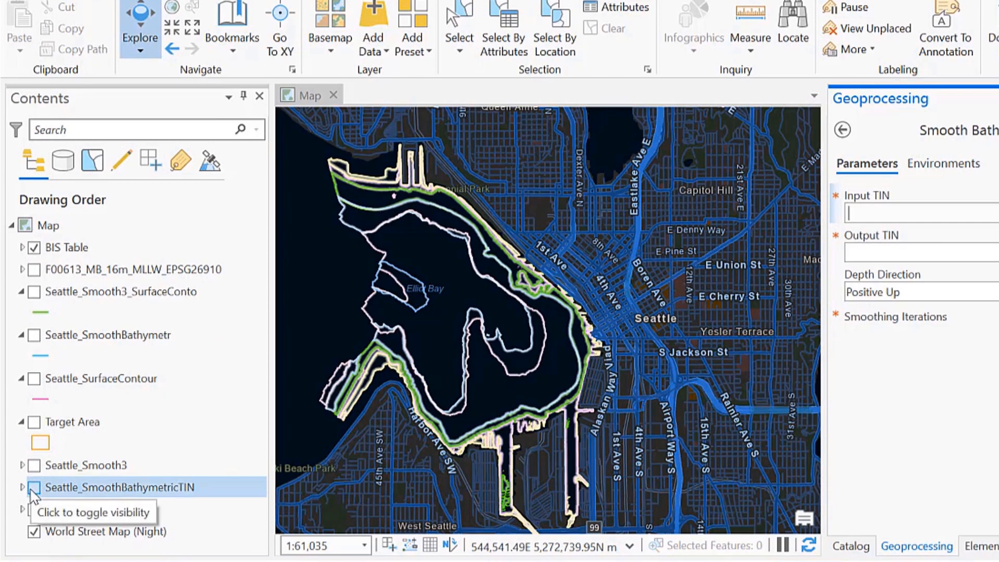
{"action": "left_click", "coordinate": [33, 488]}
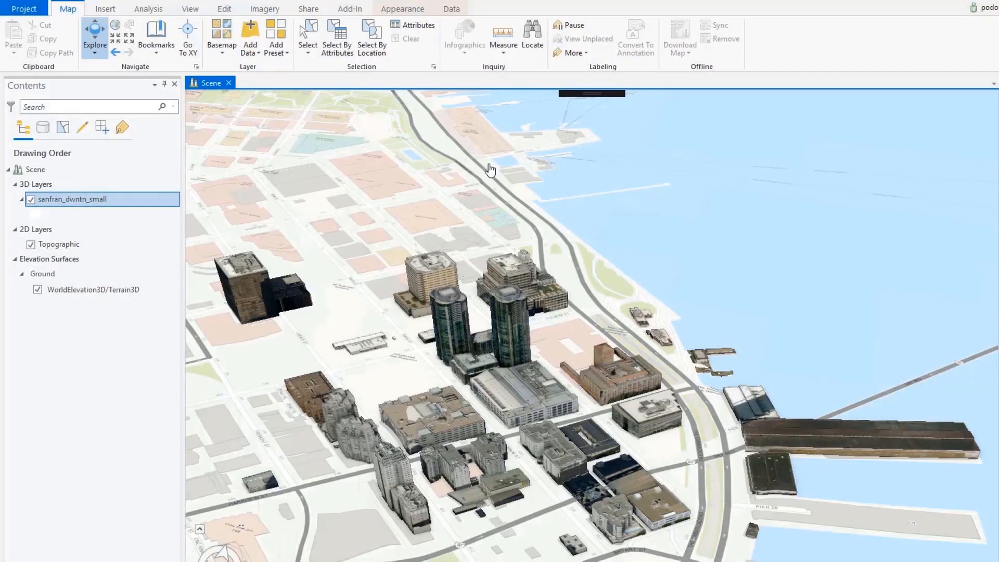
Select the buildings with ports using the add-in and inspect the pier building
{"action": "left_click", "coordinate": [349, 9]}
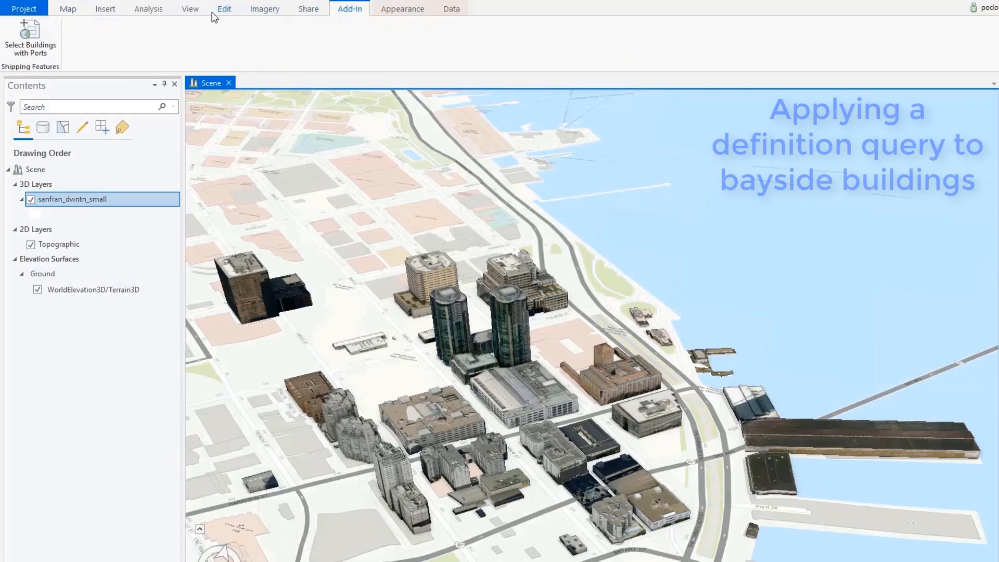
{"action": "left_click", "coordinate": [43, 40]}
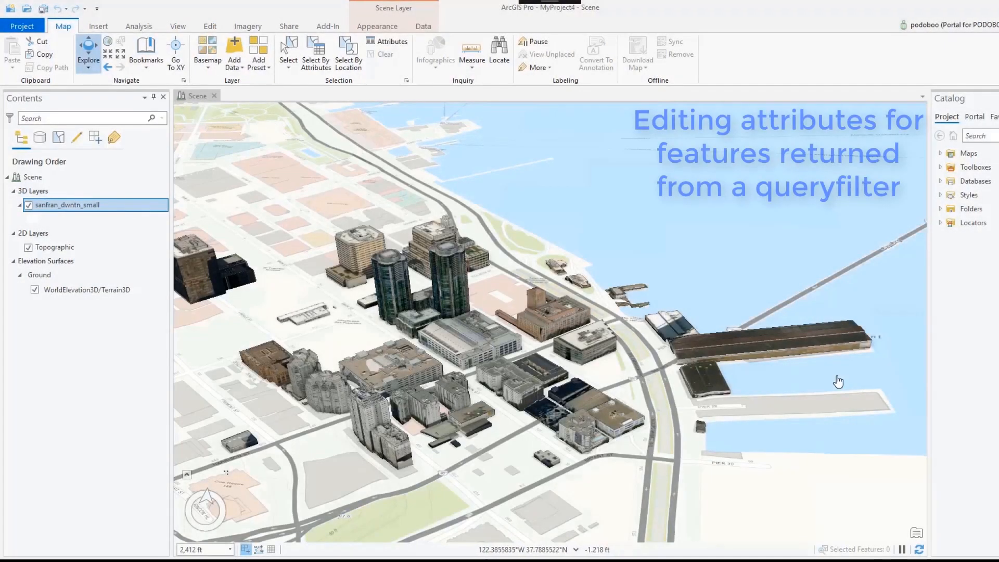
{"action": "left_click", "coordinate": [770, 348]}
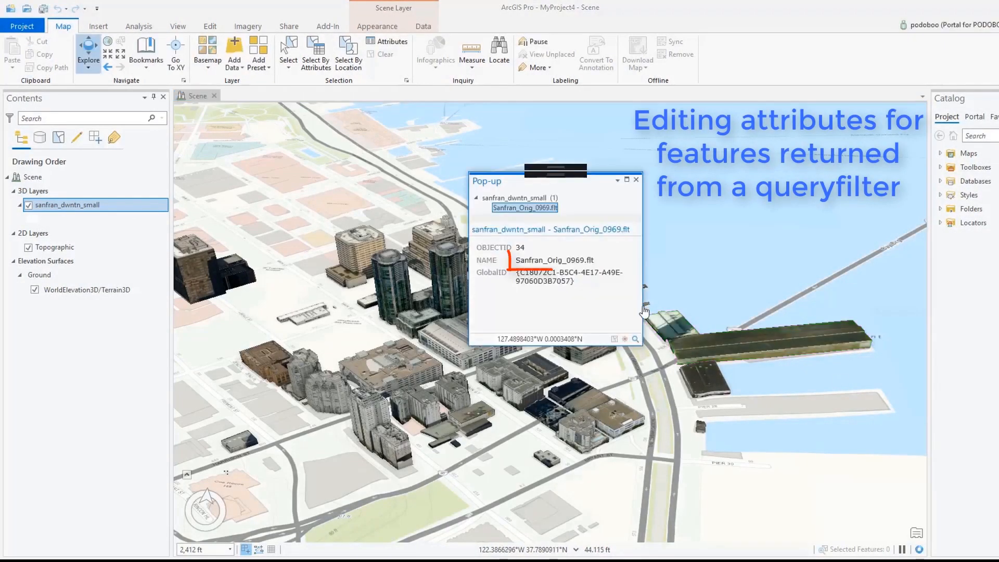
{"action": "left_click", "coordinate": [636, 179]}
Stamp the pier's NAME with today's date and widen its pop-up to verify it
{"action": "left_click", "coordinate": [327, 26]}
{"action": "left_click", "coordinate": [52, 57]}
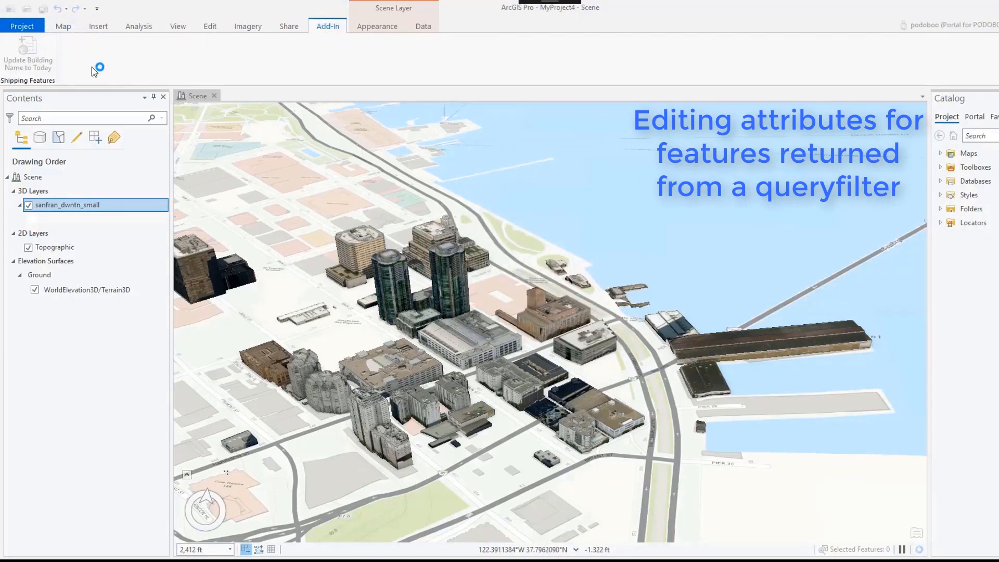
{"action": "left_click", "coordinate": [768, 352]}
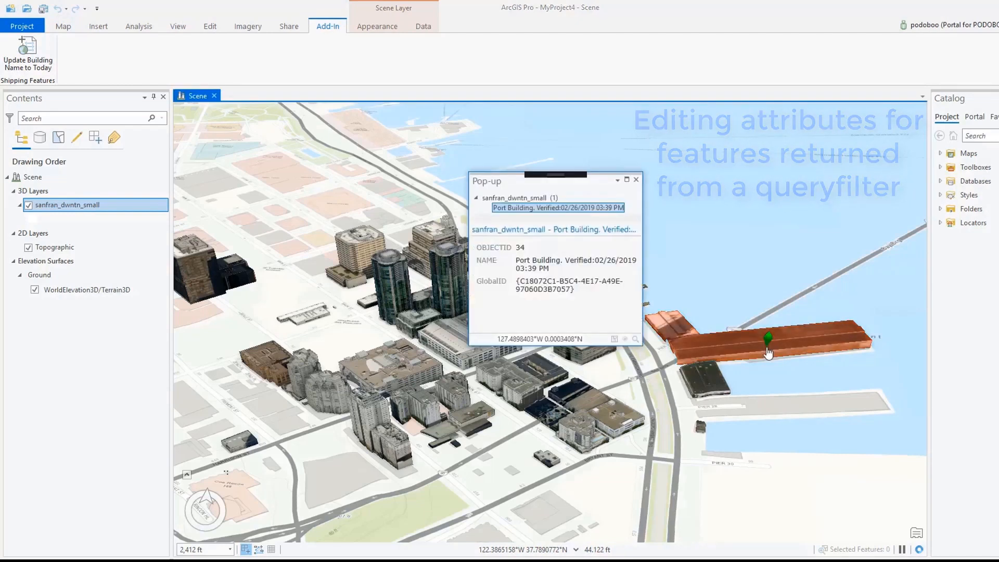
{"action": "left_click_drag", "start_coordinate": [644, 245], "coordinate": [828, 245]}
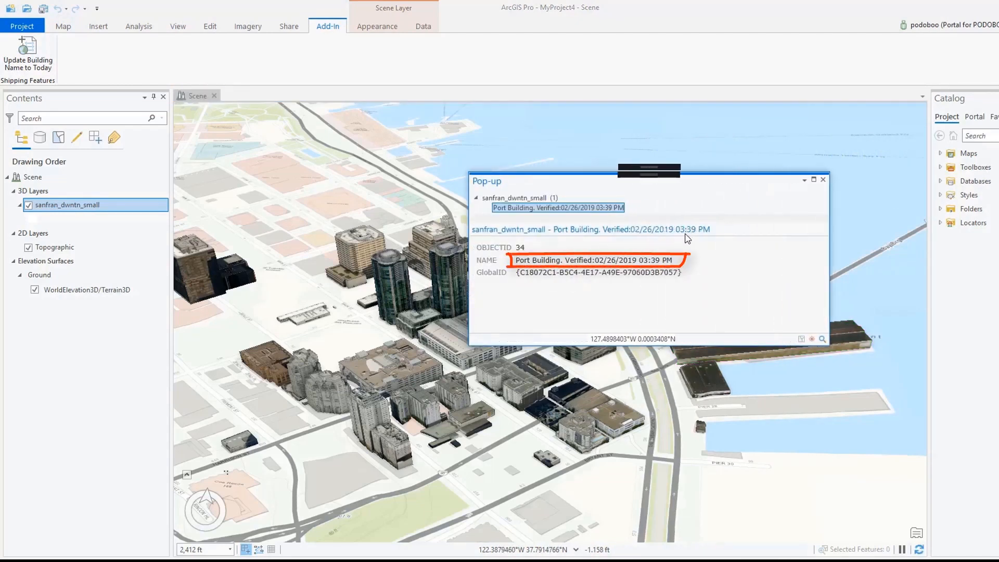